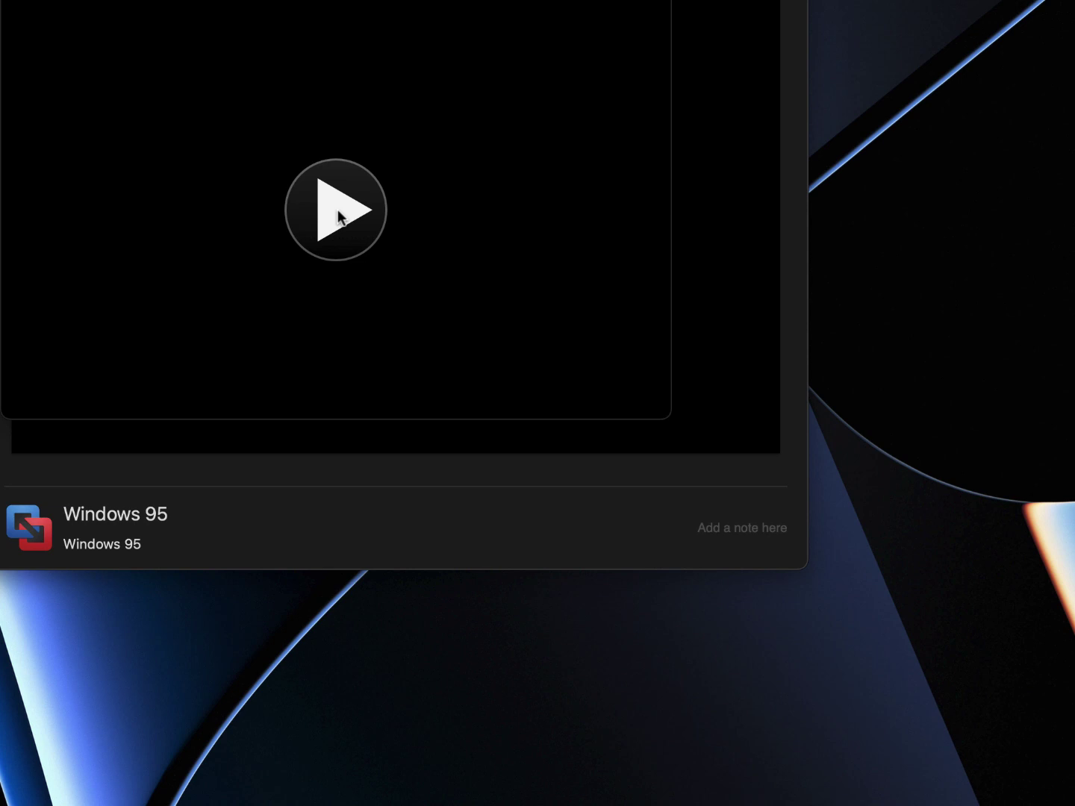
Start the Windows 95 D Lite virtual machine and let it boot to the logon prompt.
click(338, 218)
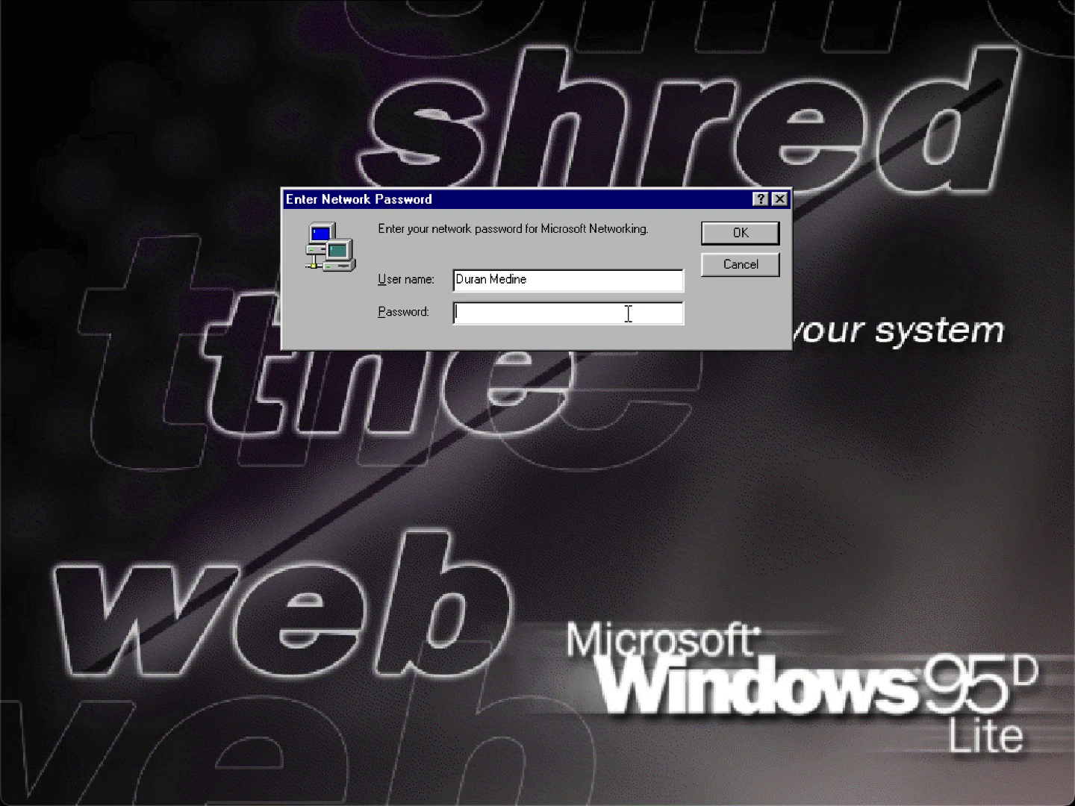
Enter the account password at the Enter Network Password prompt to log in.
text(********)
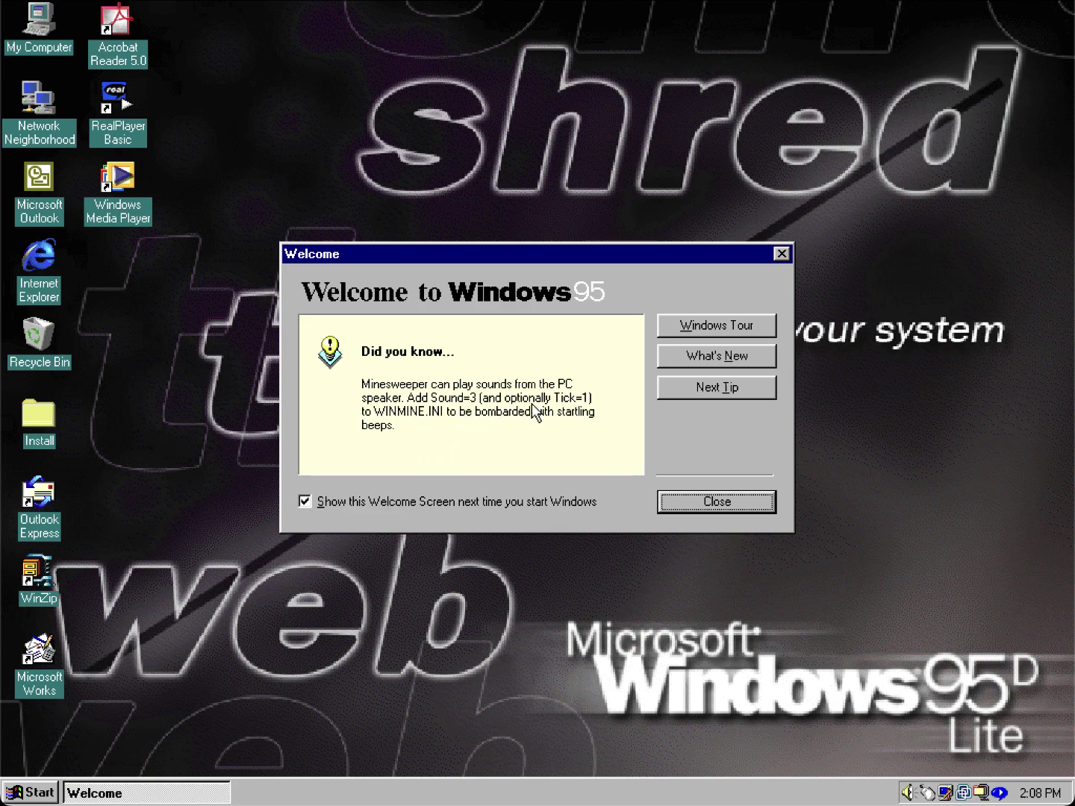
Page through twelve startup tips on the Welcome screen.
click(716, 386)
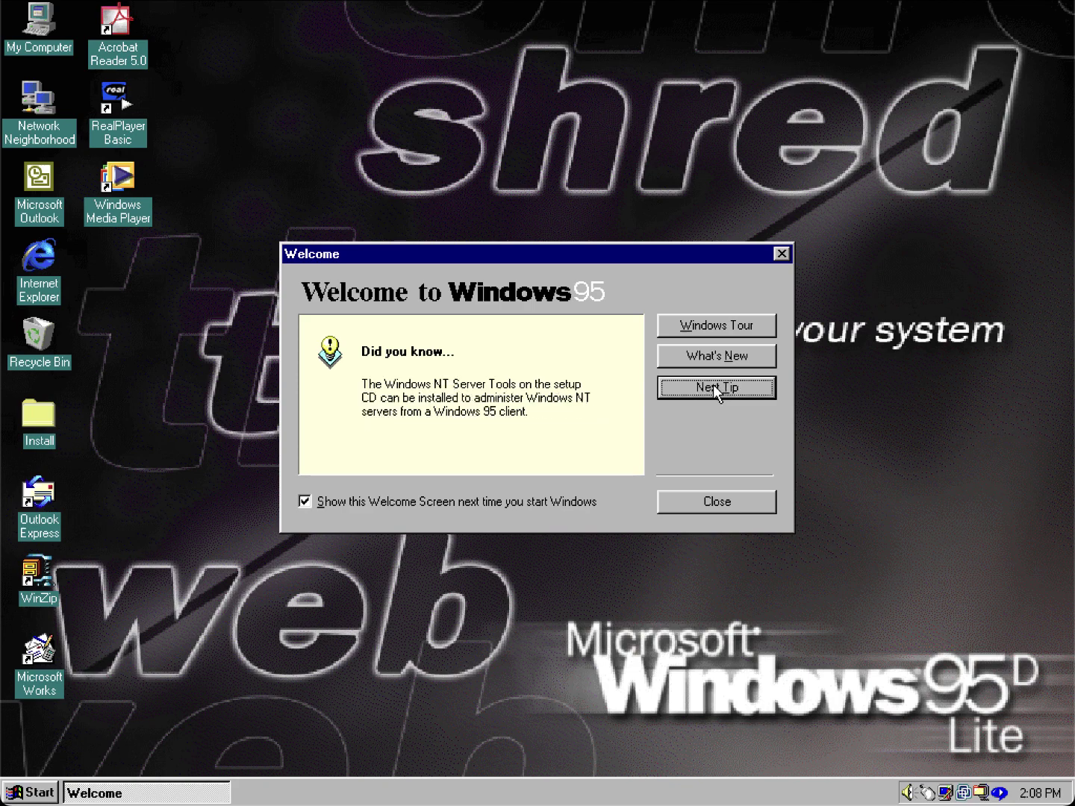
click(714, 384)
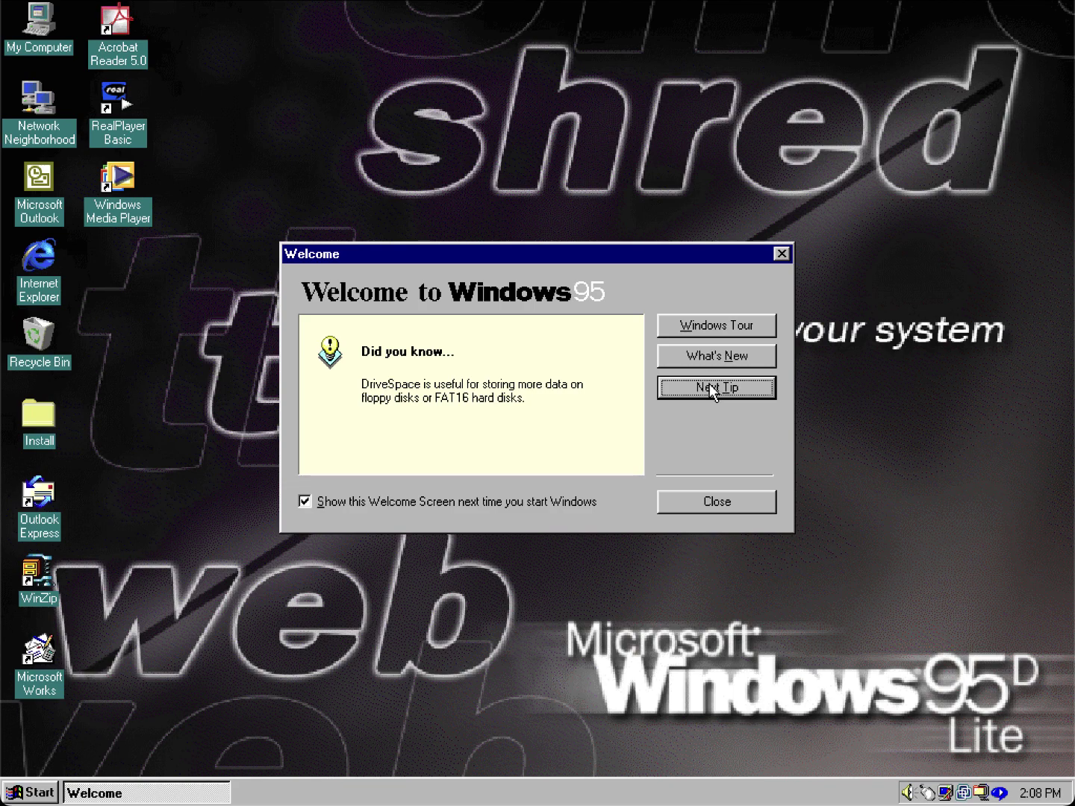
click(713, 383)
click(713, 384)
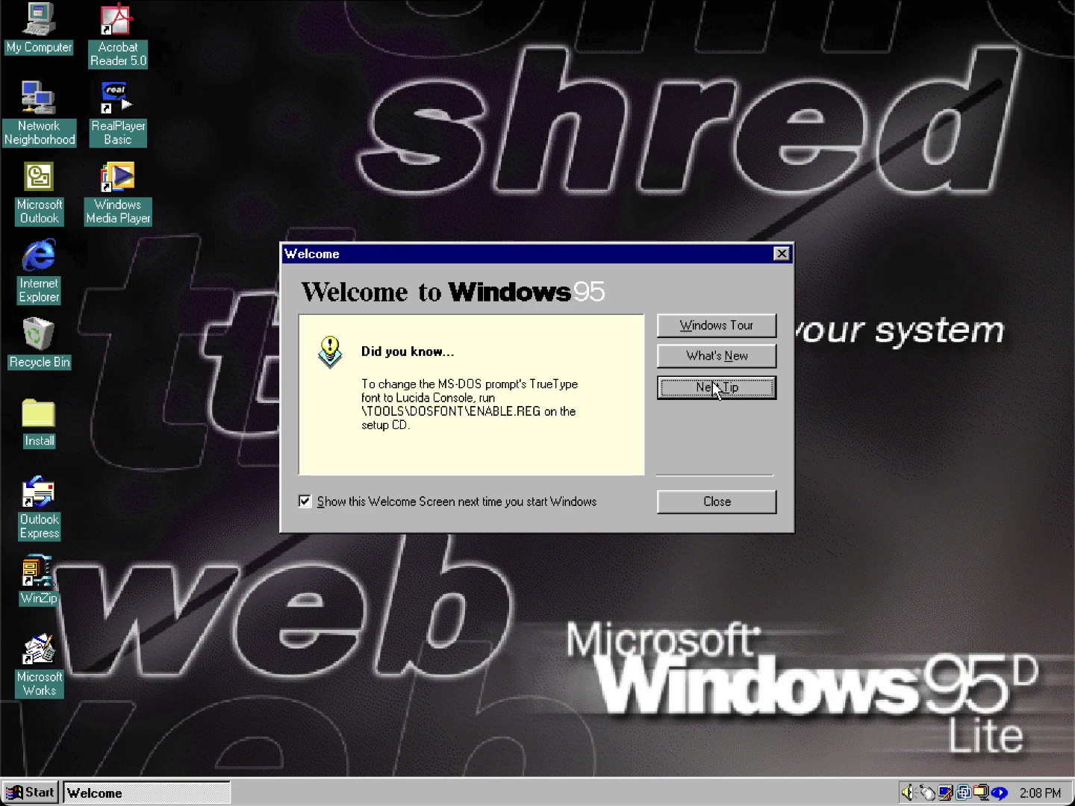
click(713, 387)
click(712, 386)
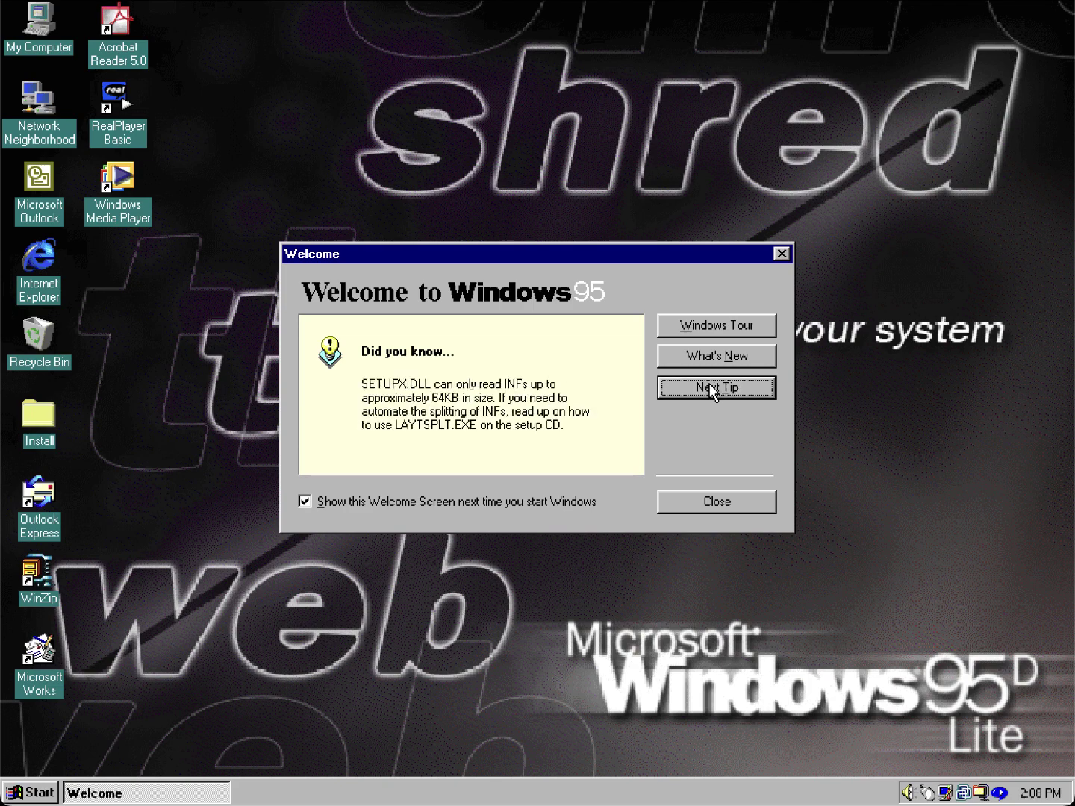
click(712, 387)
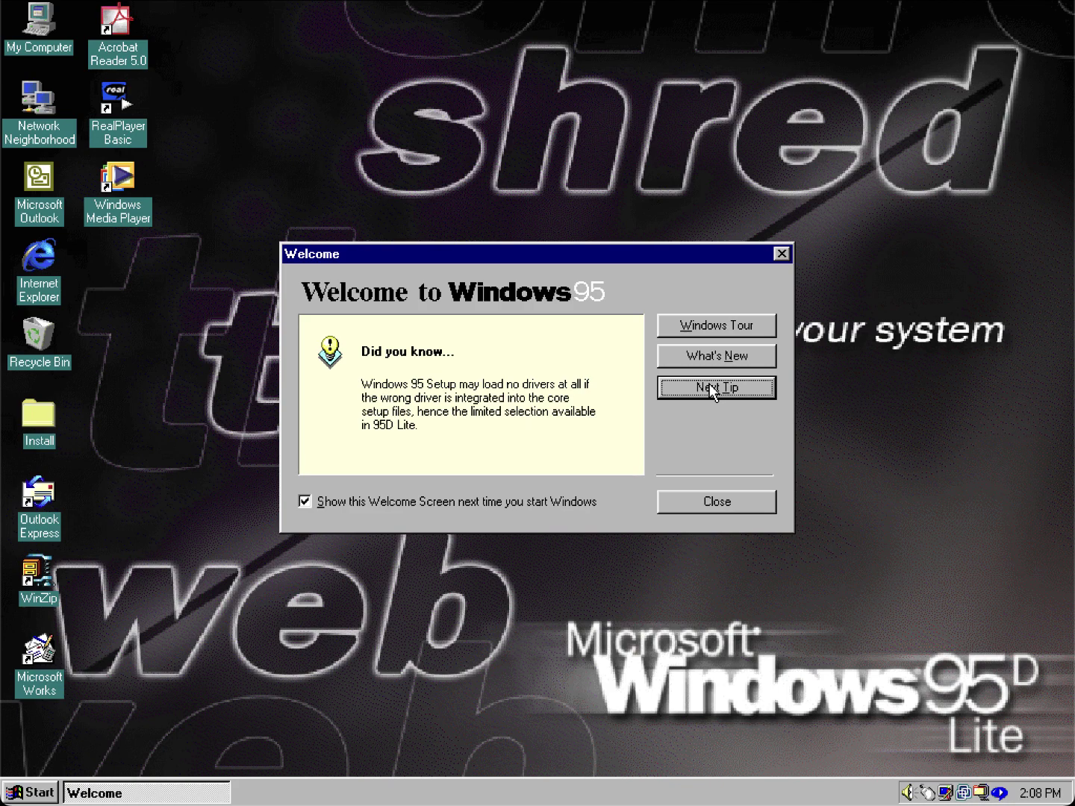
click(709, 385)
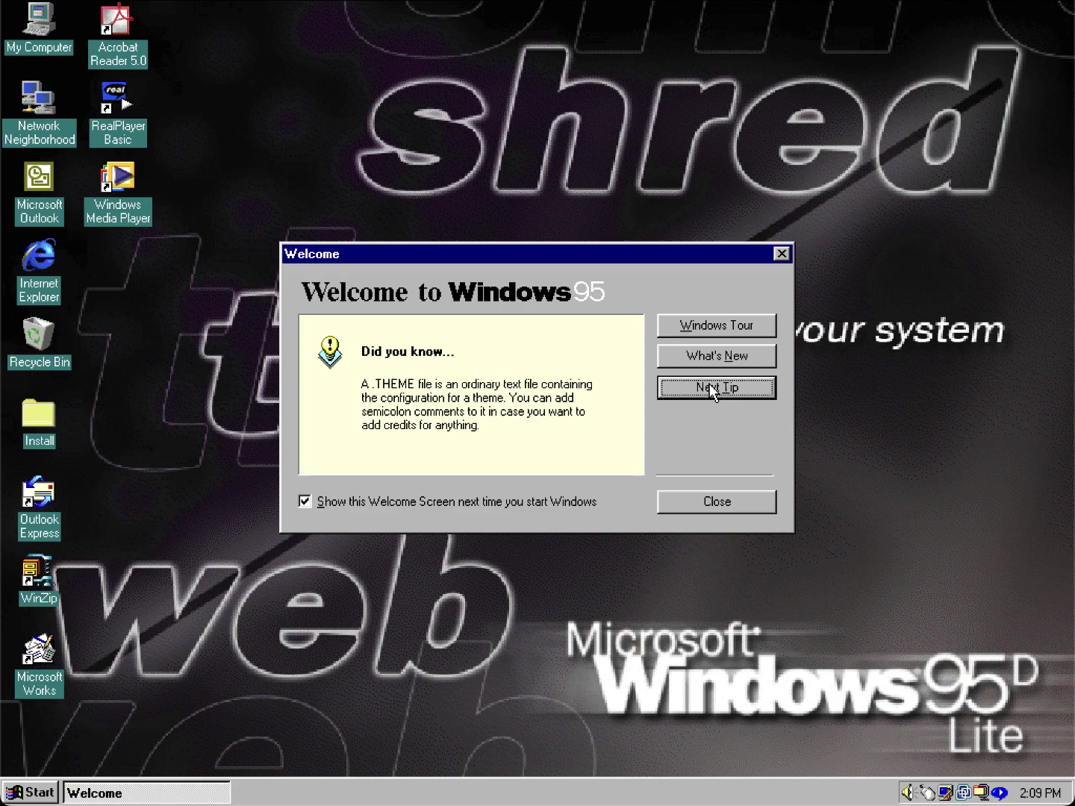
click(708, 385)
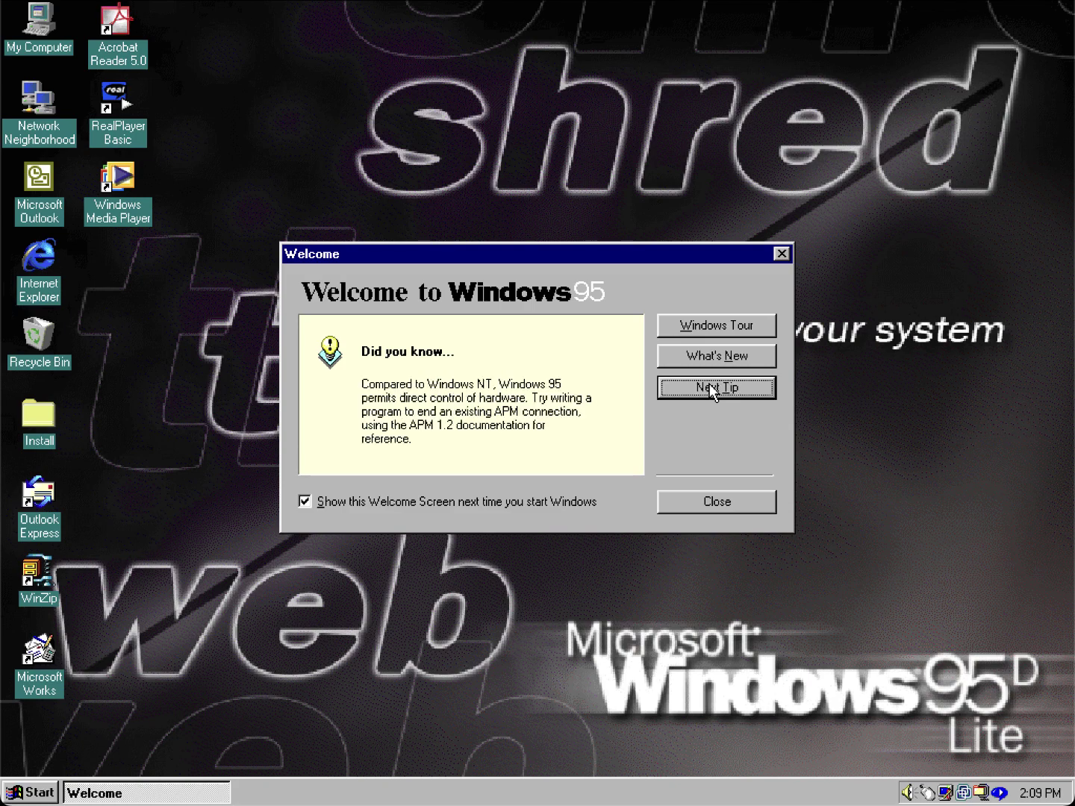
click(709, 386)
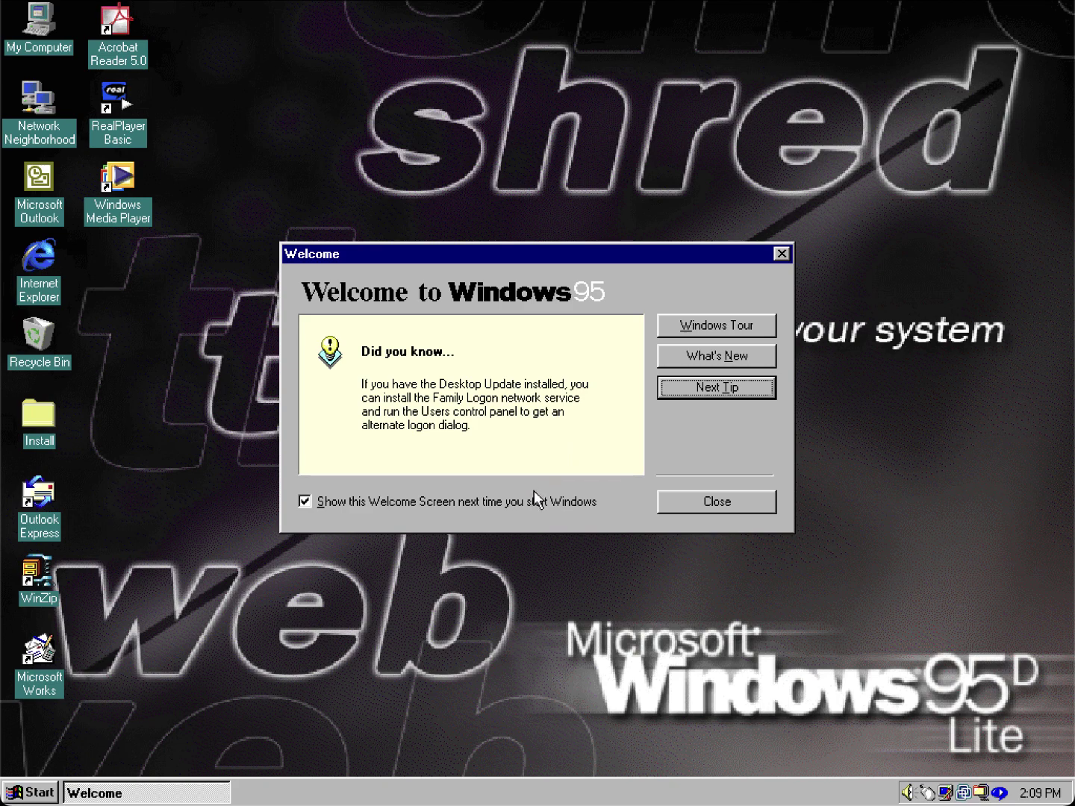
click(717, 396)
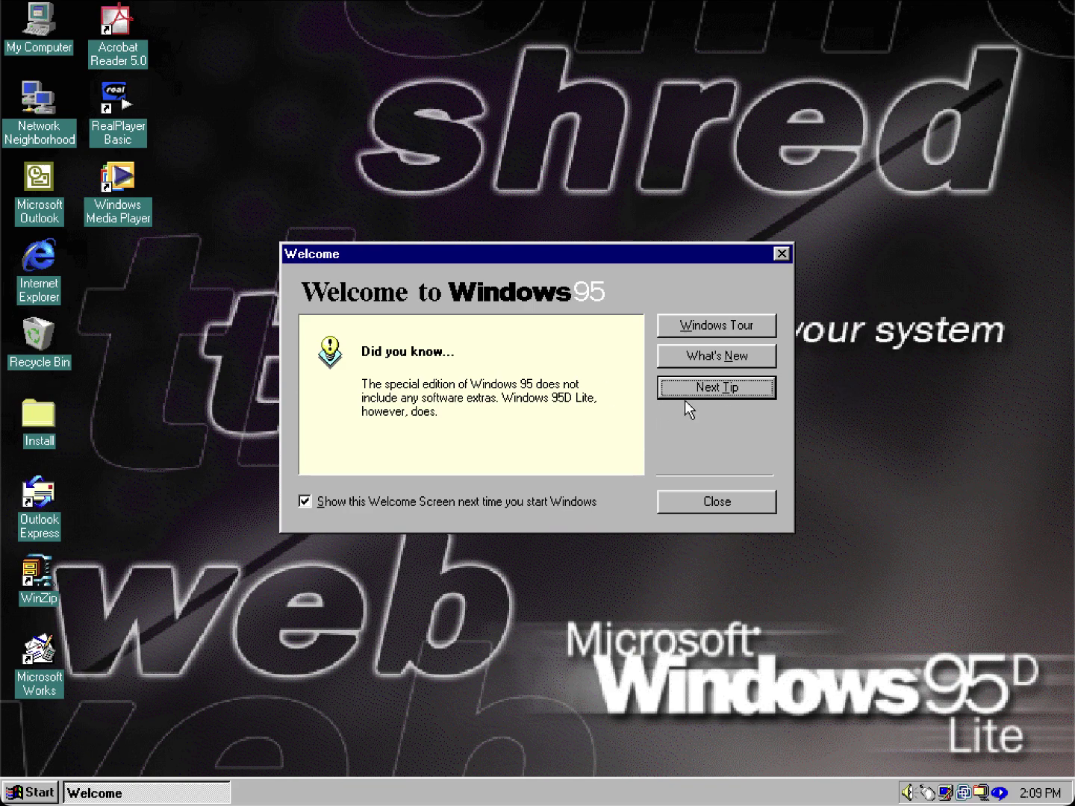
click(715, 393)
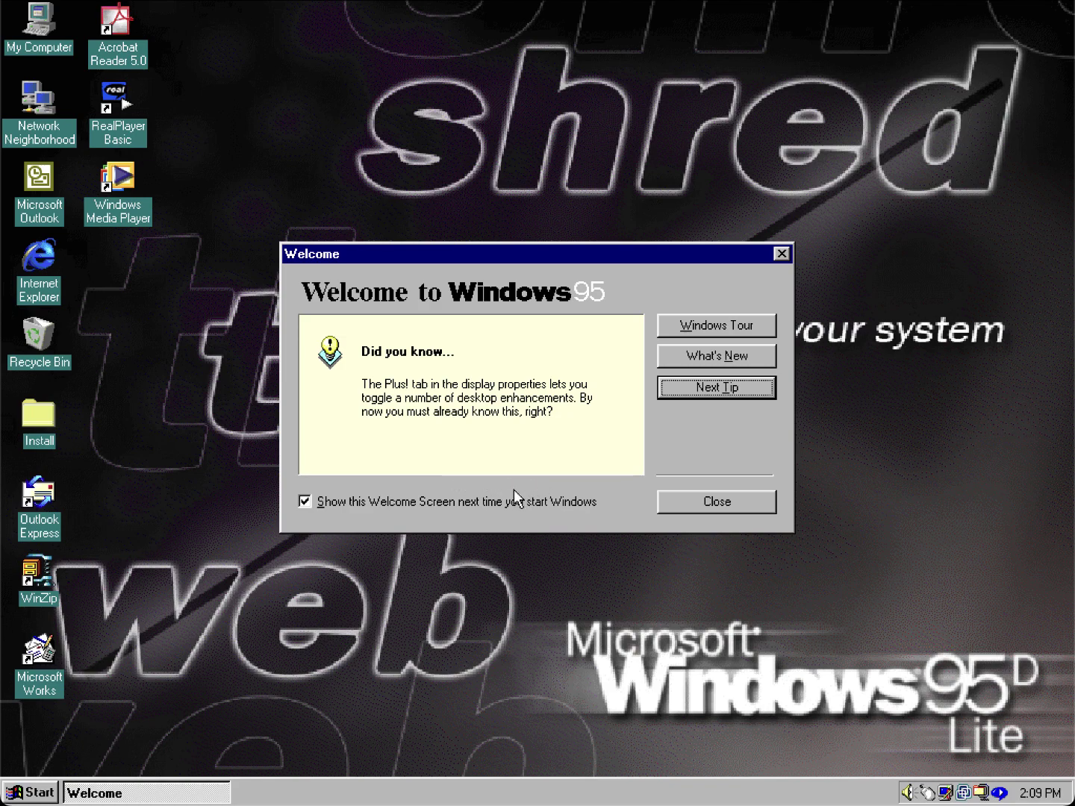
View the What's New help, close it, then close the Welcome screen.
click(752, 360)
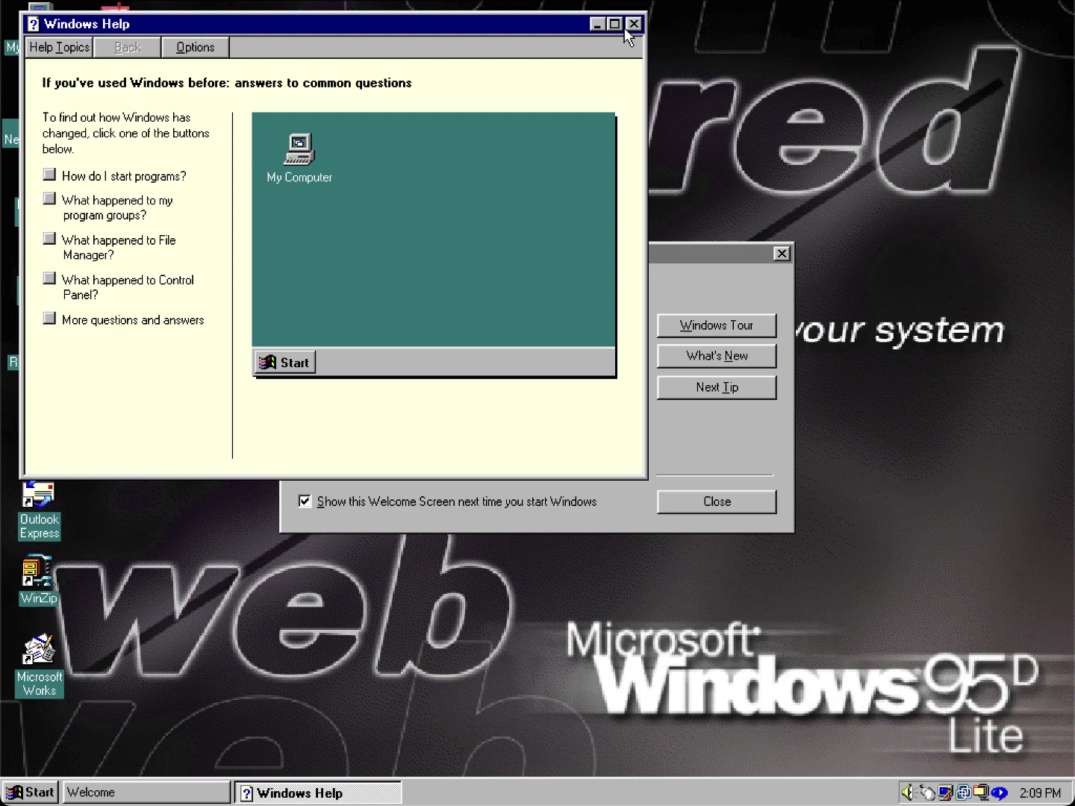
click(634, 24)
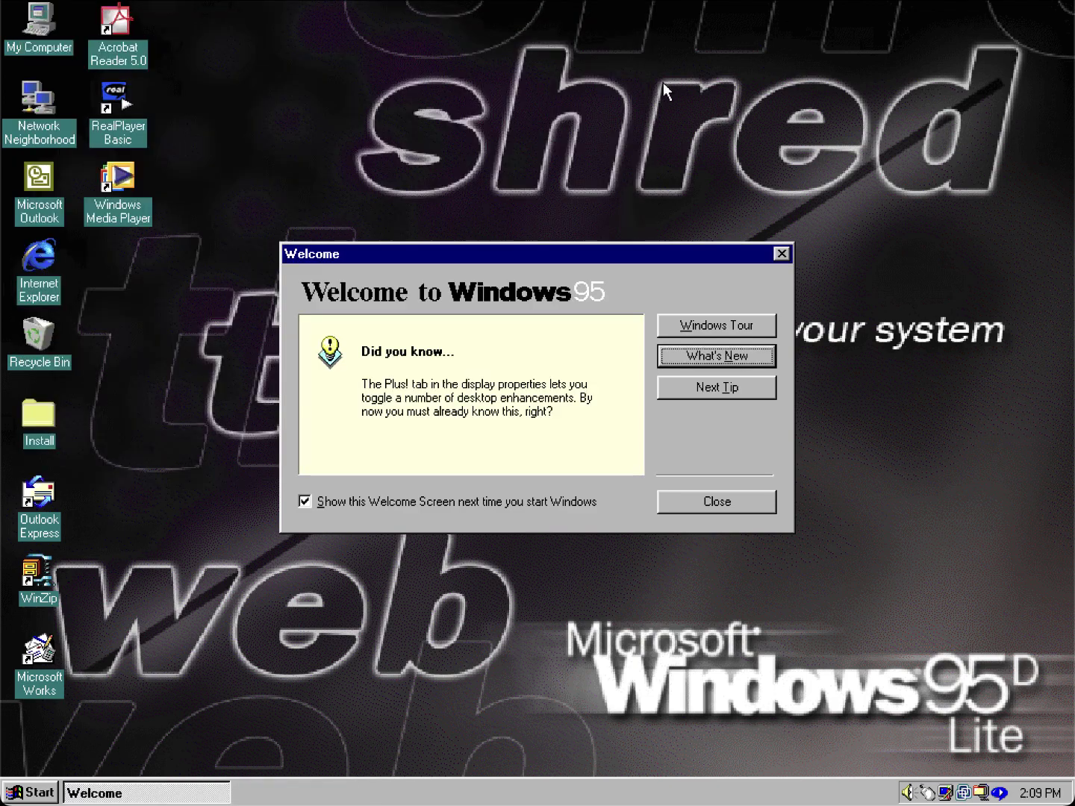
click(781, 254)
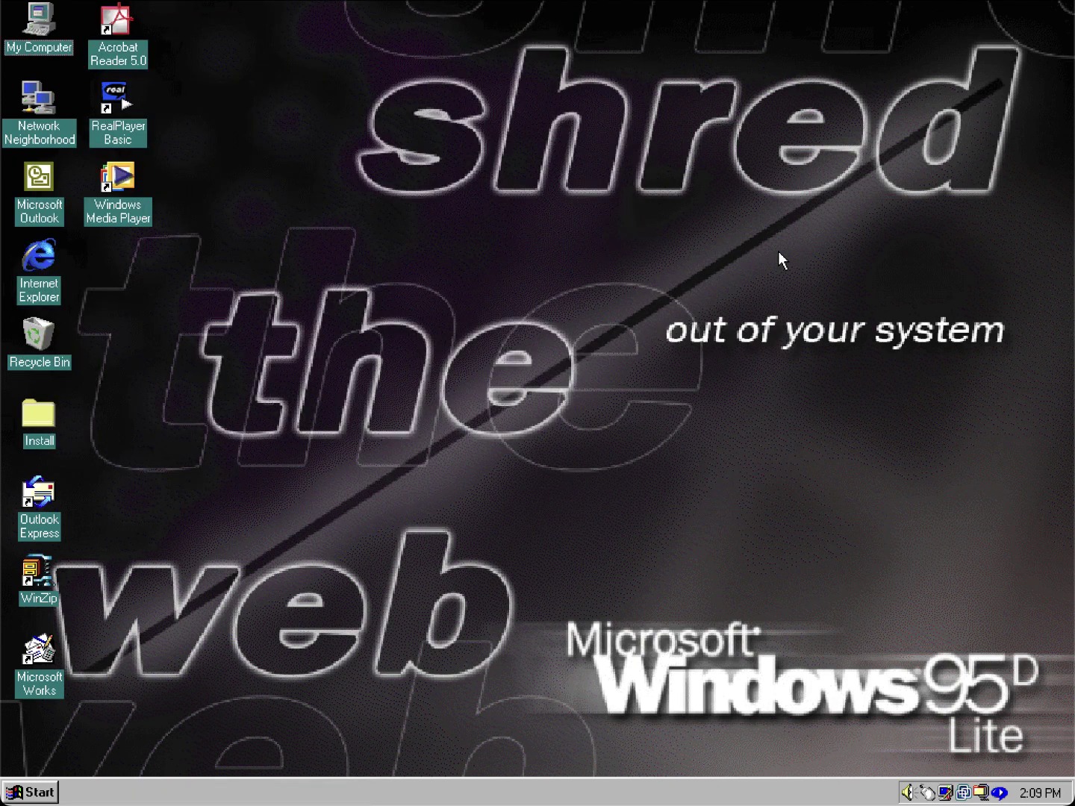
right_click(778, 252)
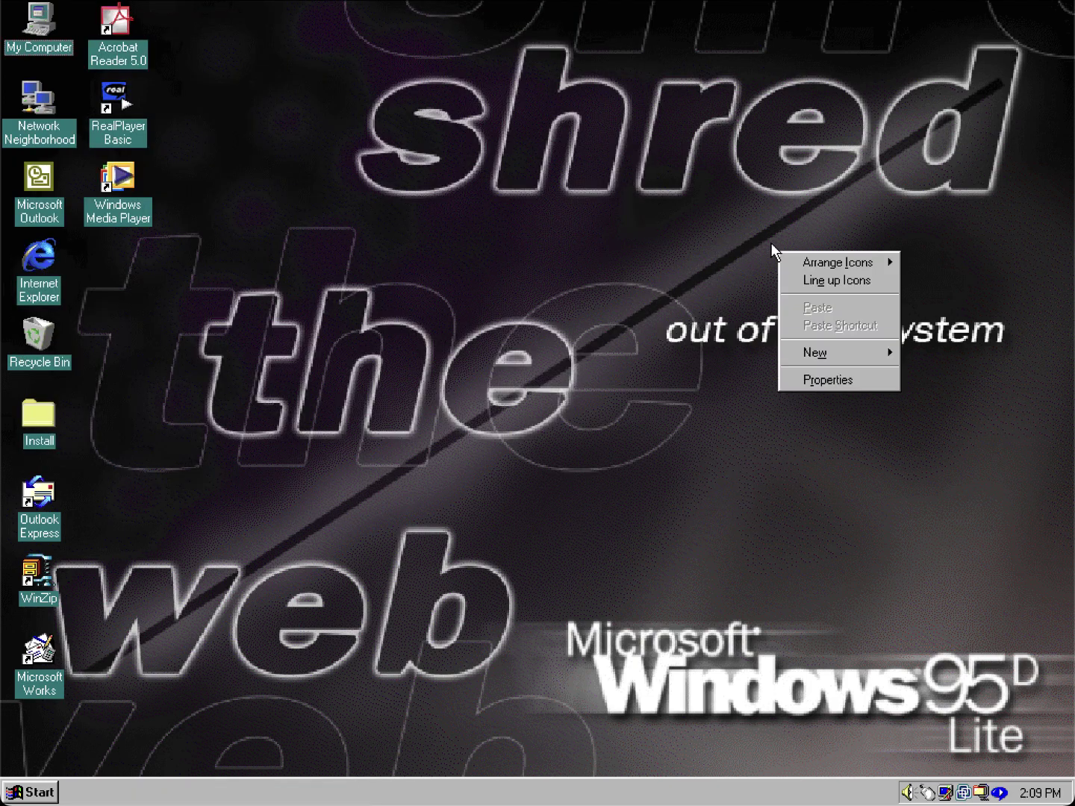
click(813, 381)
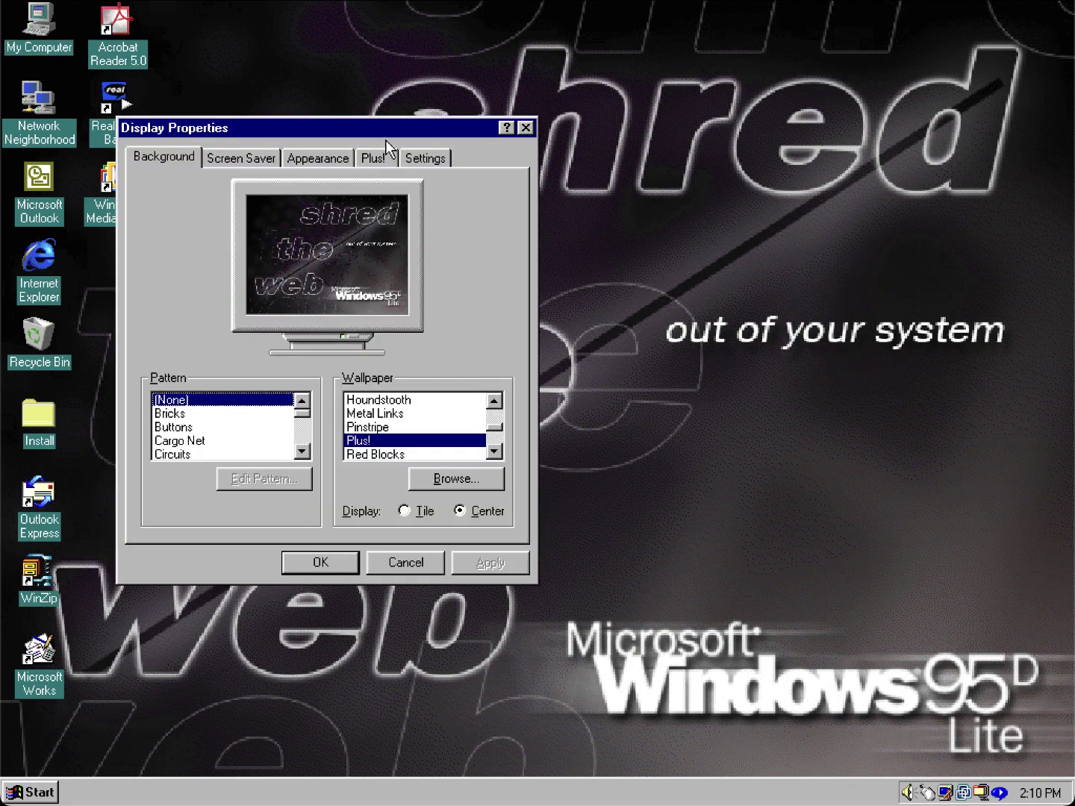
drag(388, 131, 501, 119)
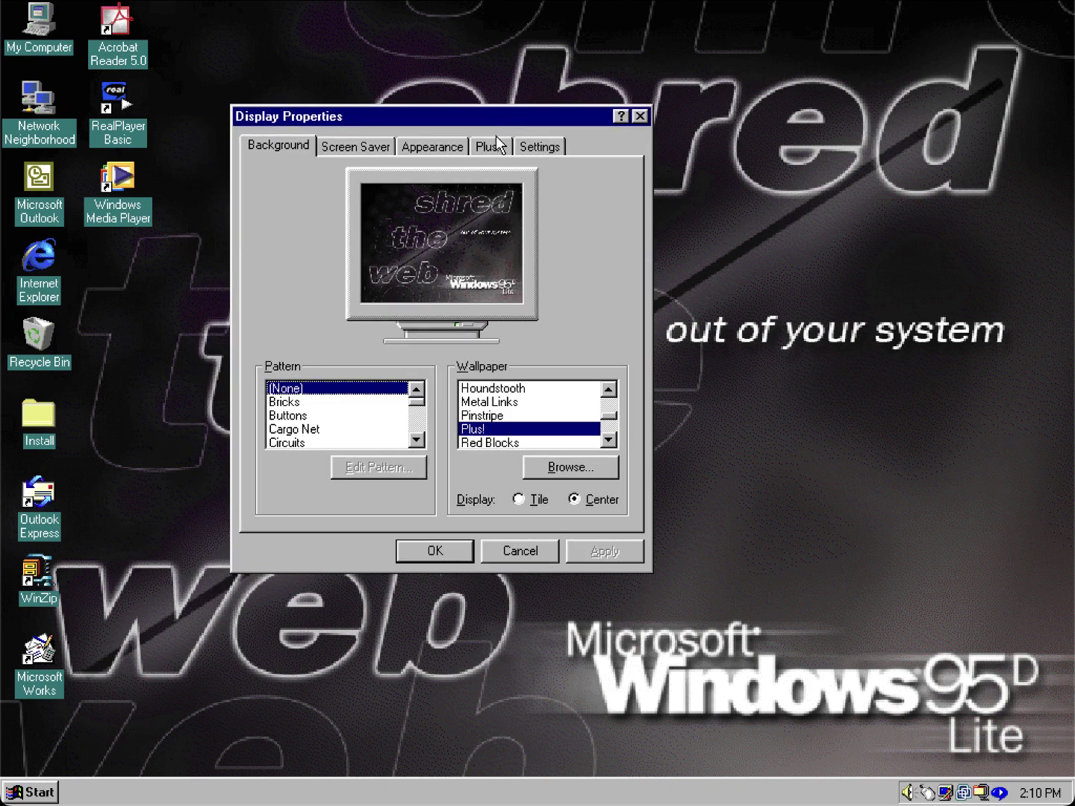
click(492, 145)
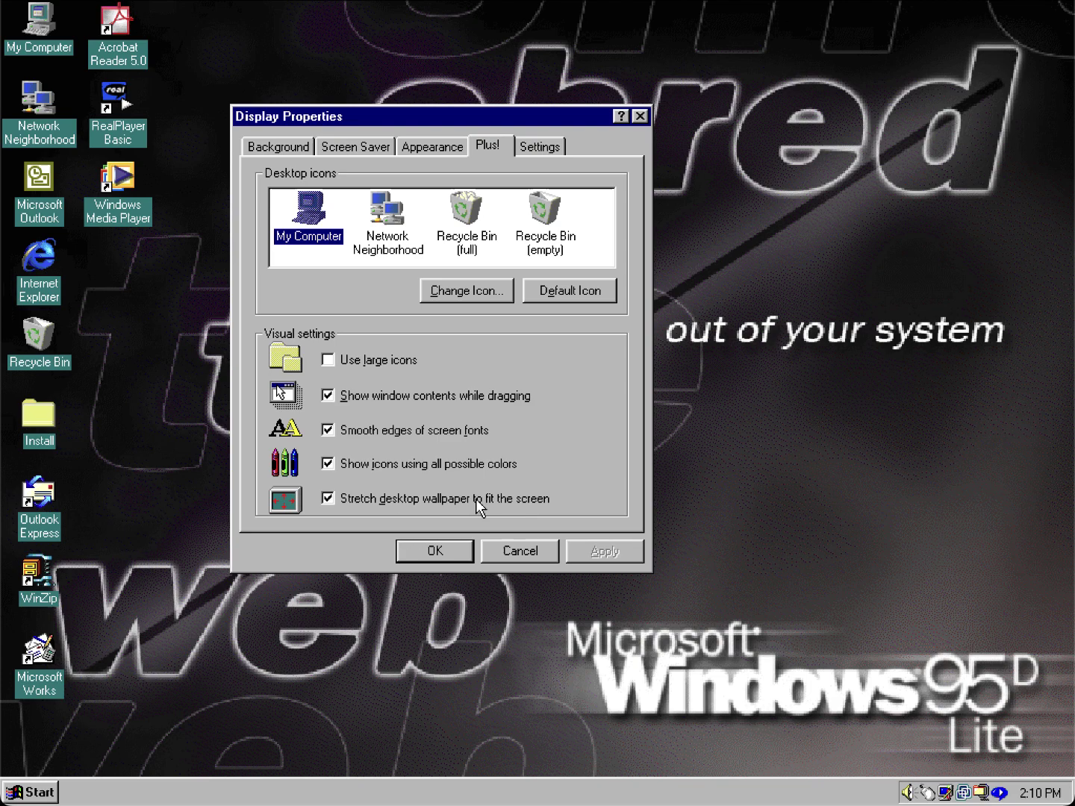
click(512, 547)
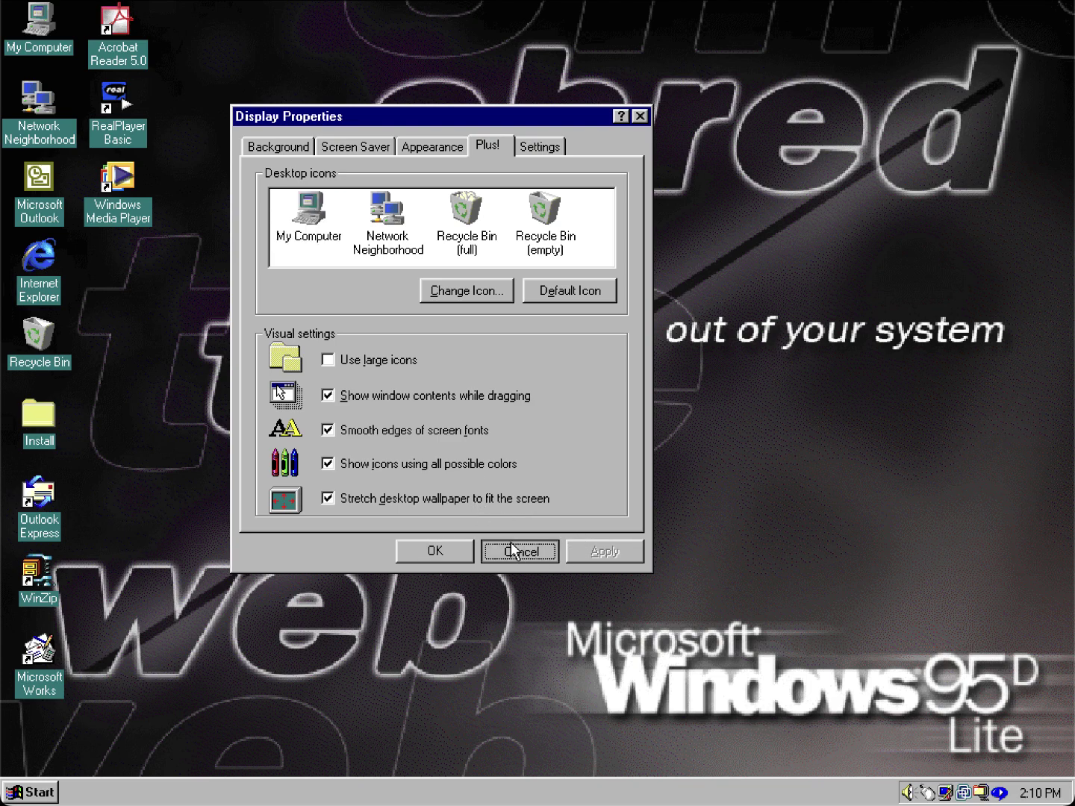
drag(512, 544, 515, 548)
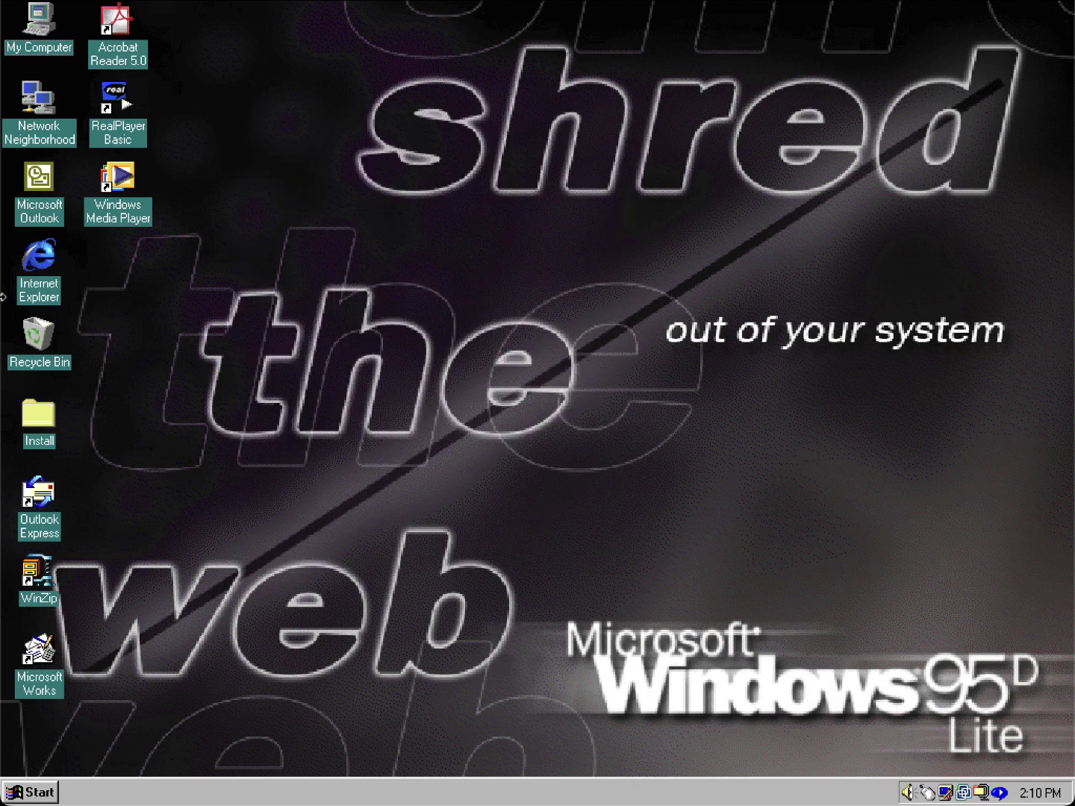
right_click(54, 34)
click(129, 199)
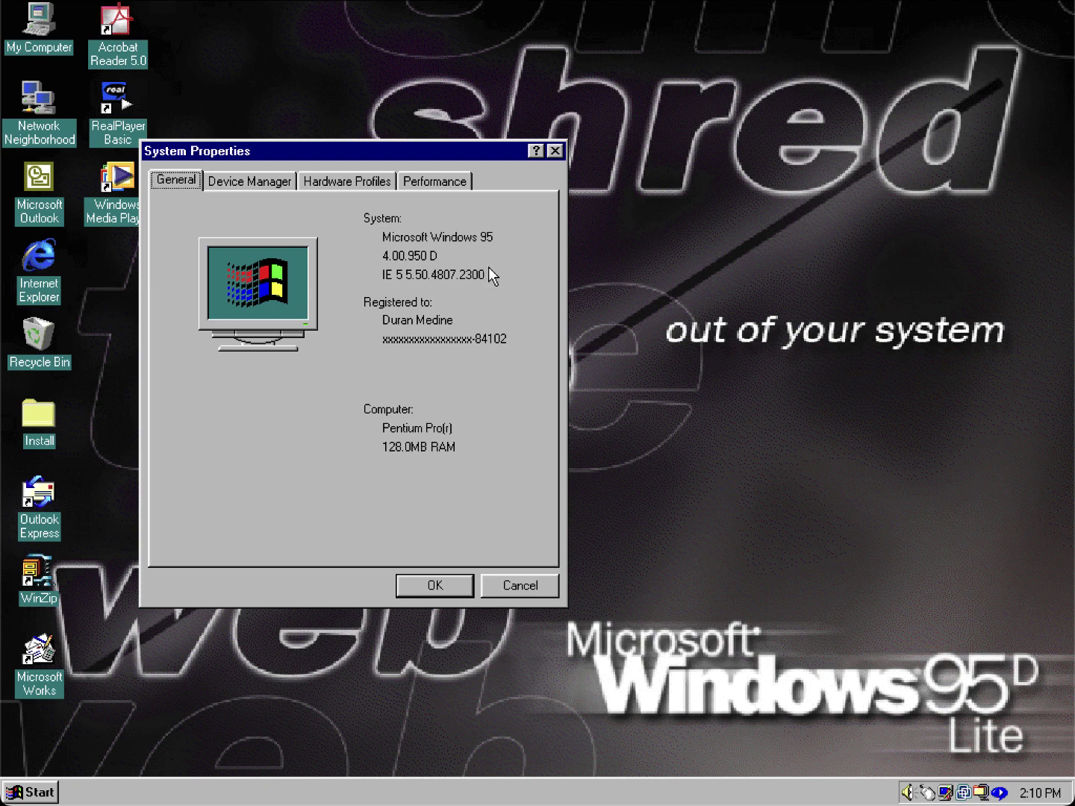
click(533, 582)
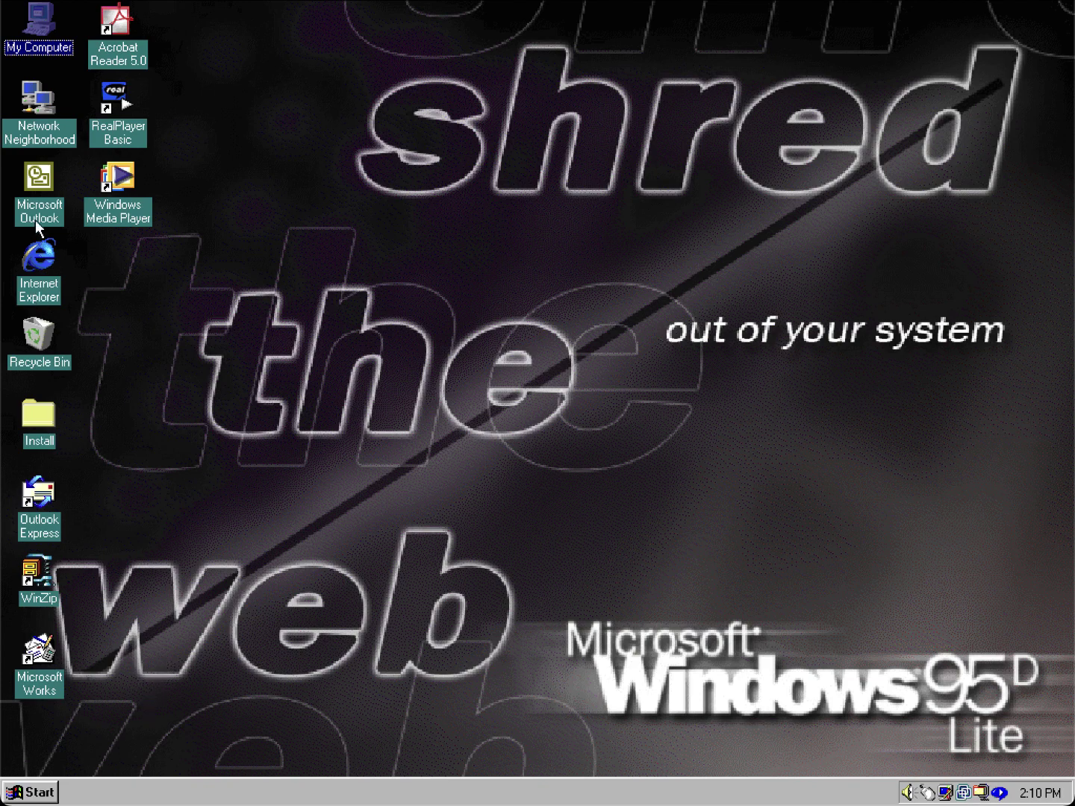
Check Internet Explorer's About box (version 5.50.4807.2300, 128-bit cipher), then close the browser.
double_click(44, 260)
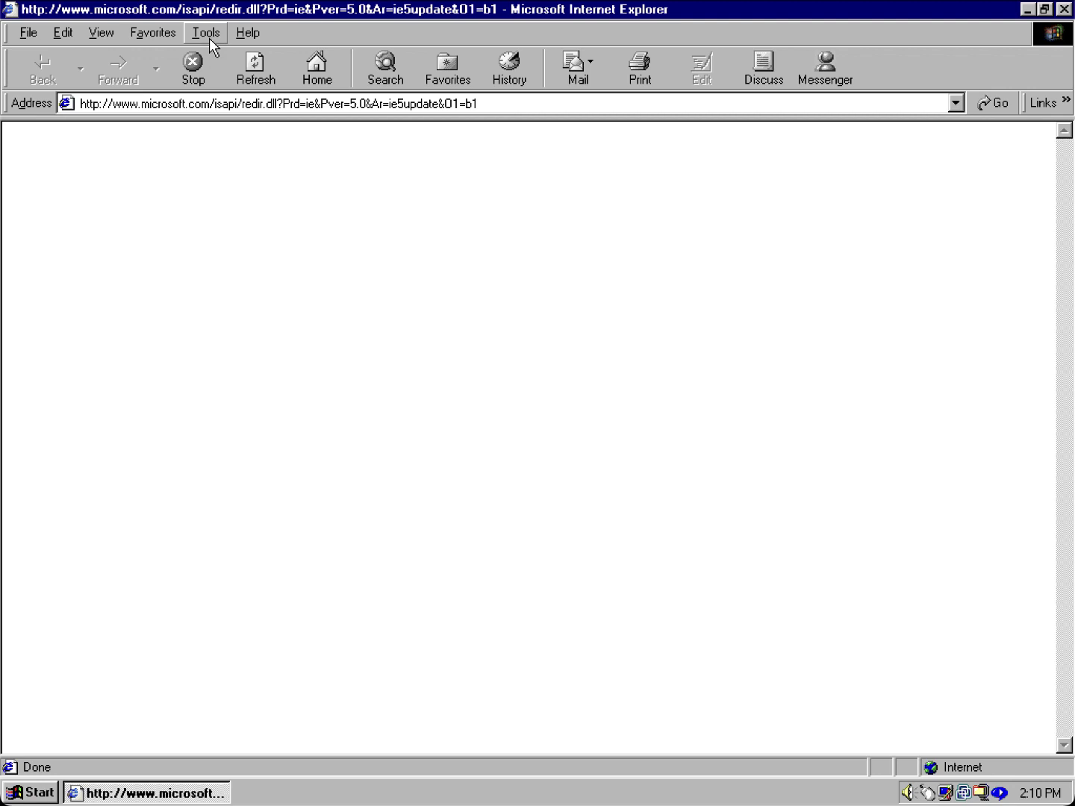
click(245, 33)
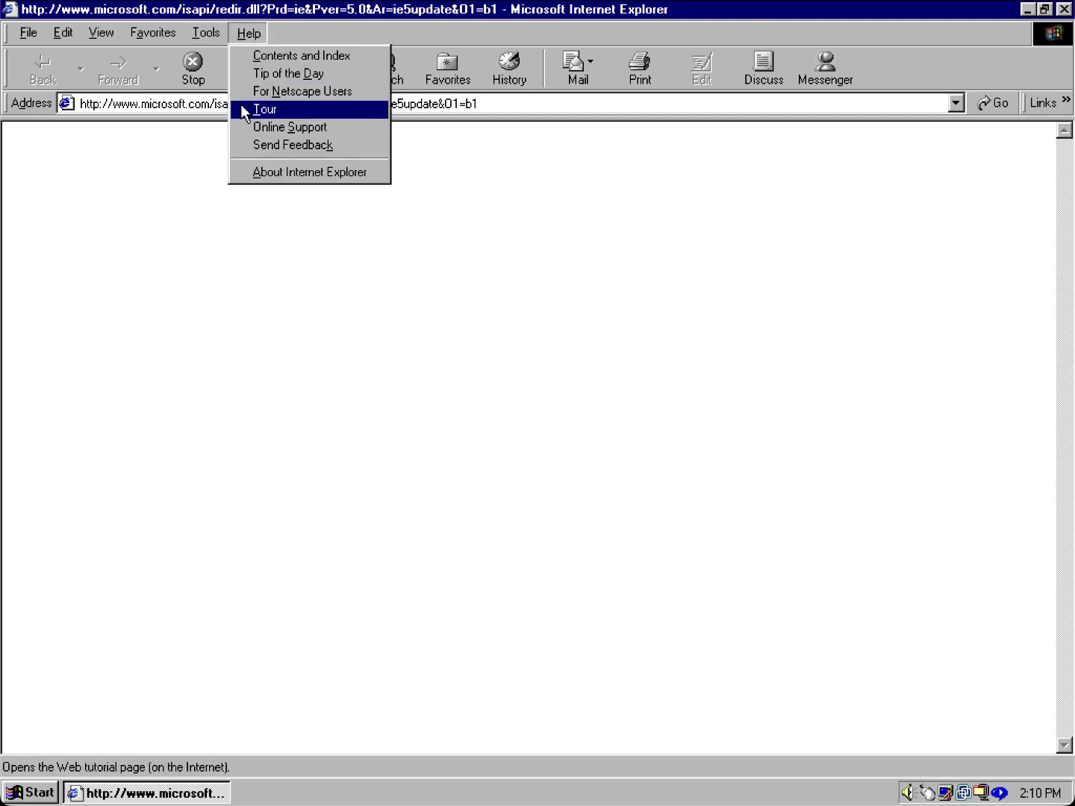
click(239, 171)
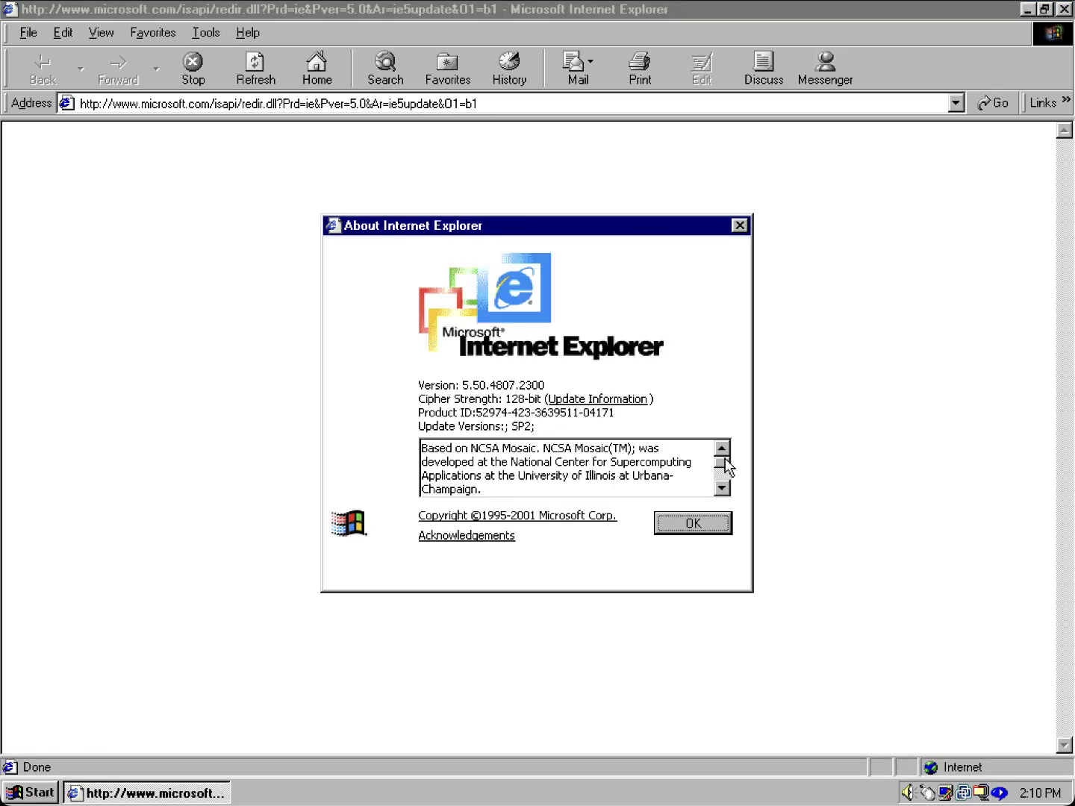
click(692, 525)
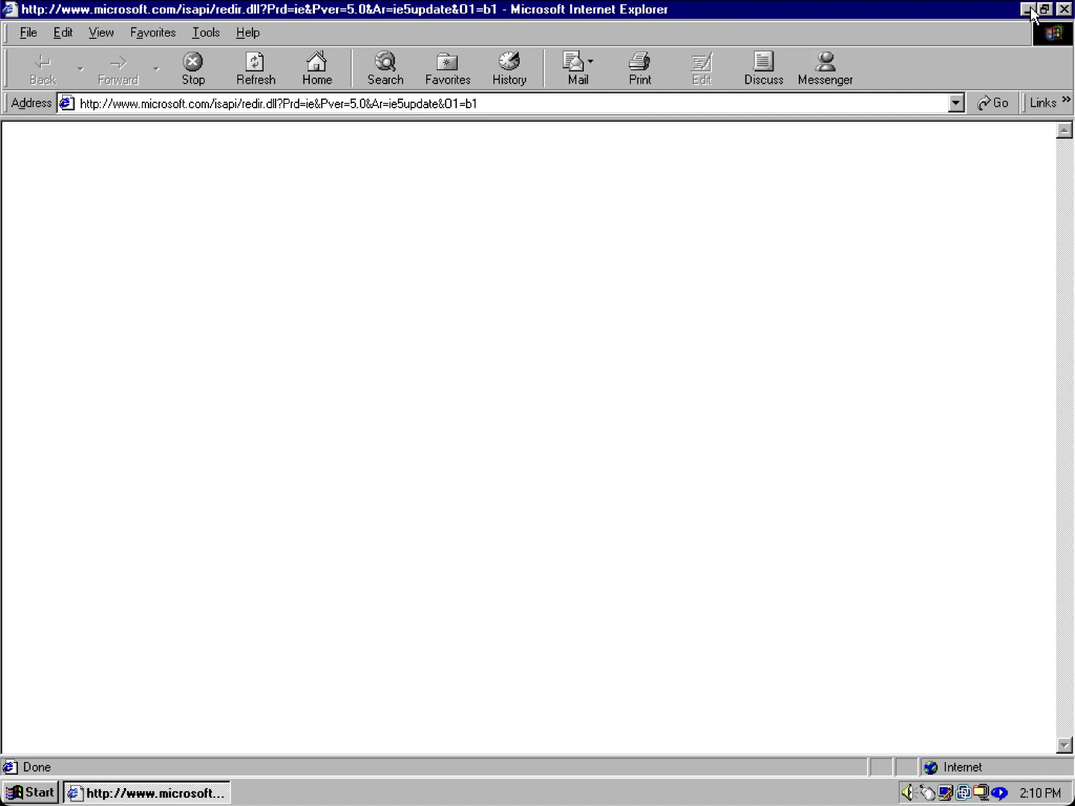
click(1064, 9)
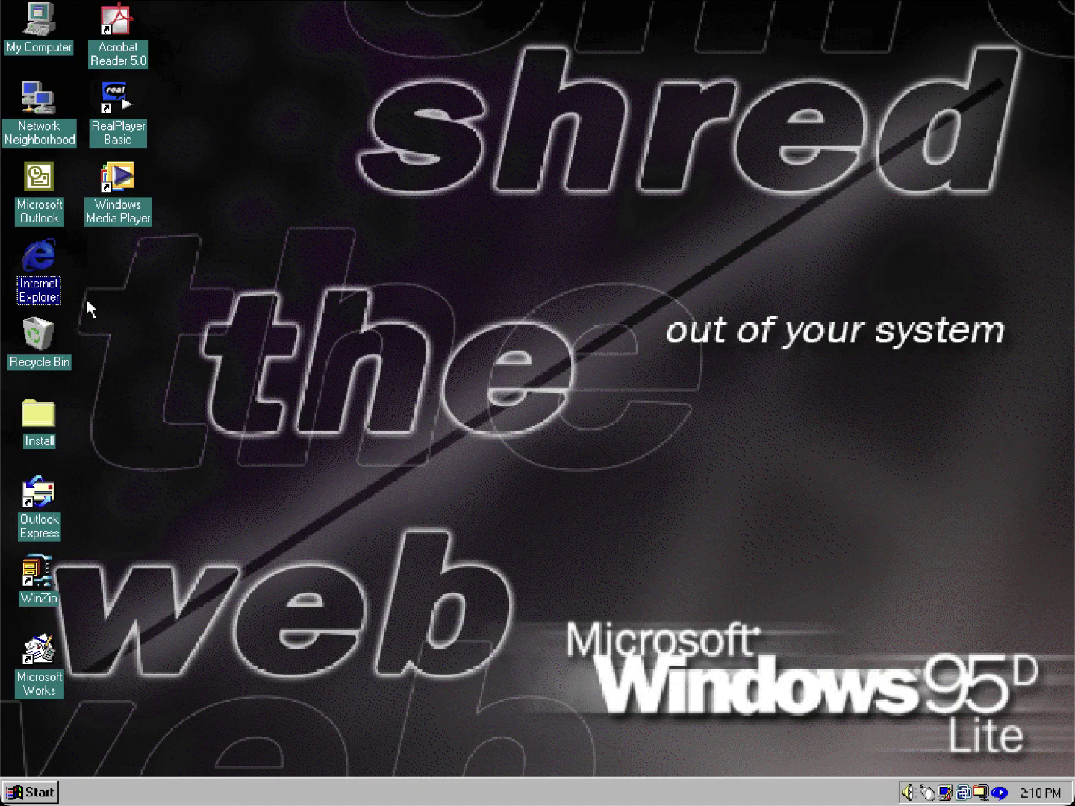
double_click(118, 179)
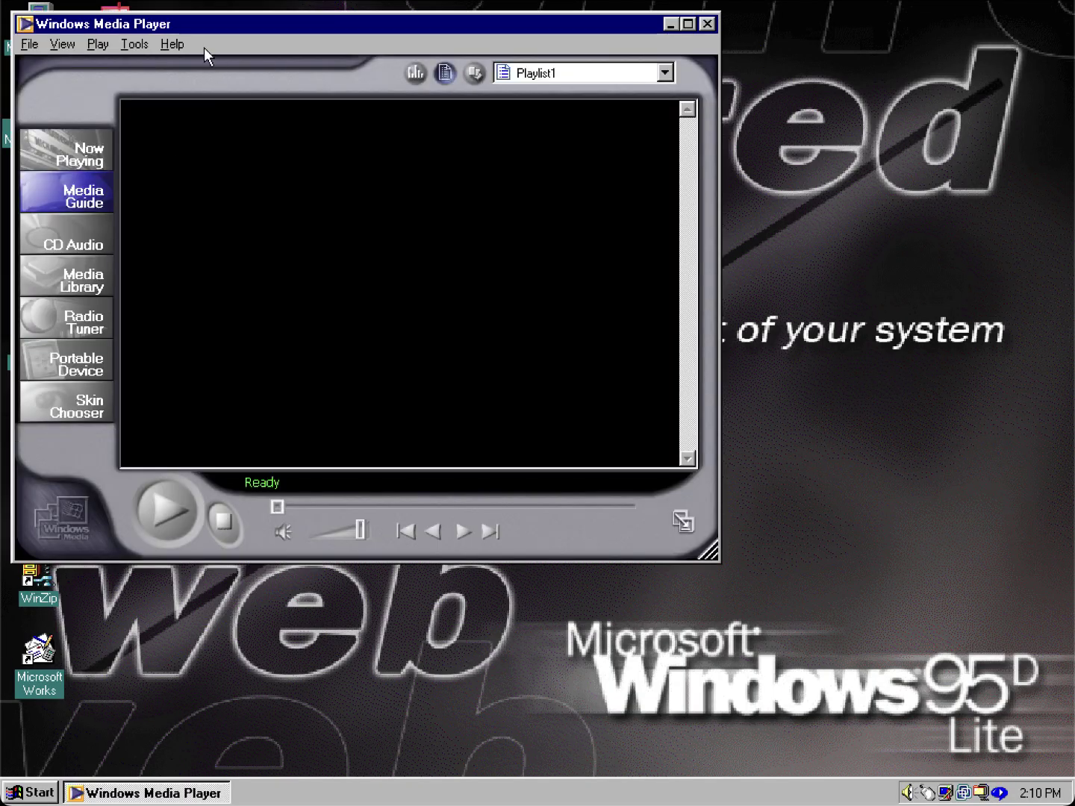
click(70, 153)
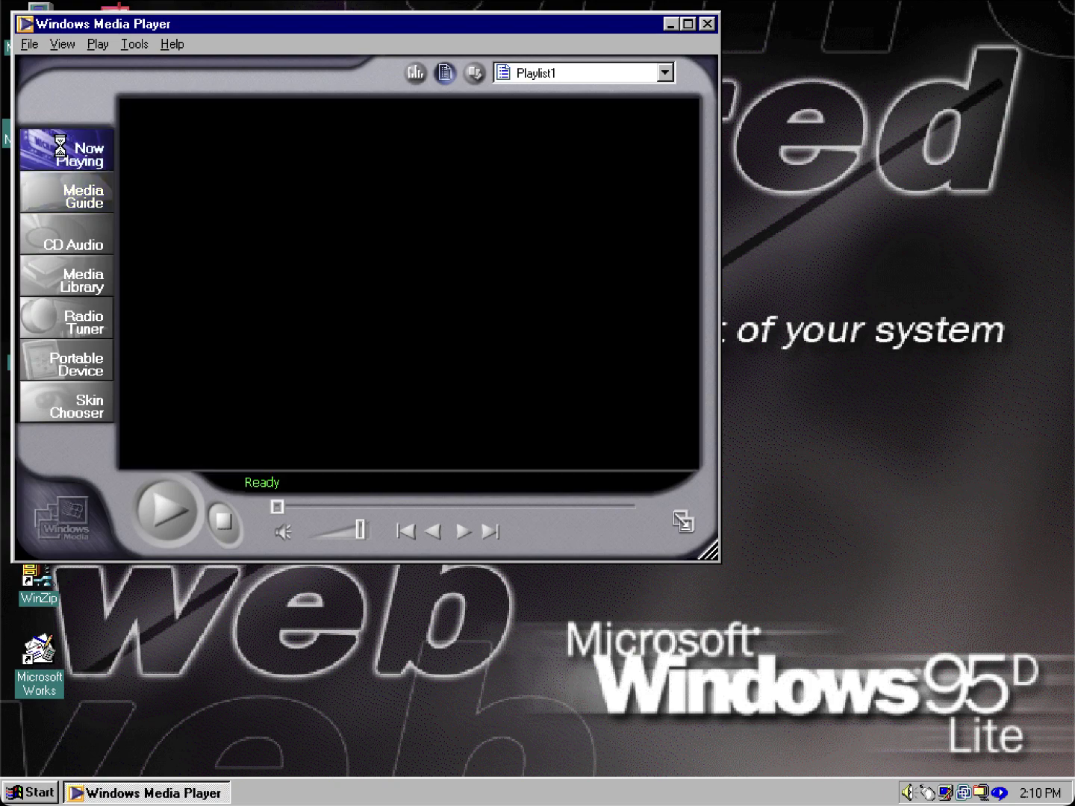
click(171, 43)
click(170, 108)
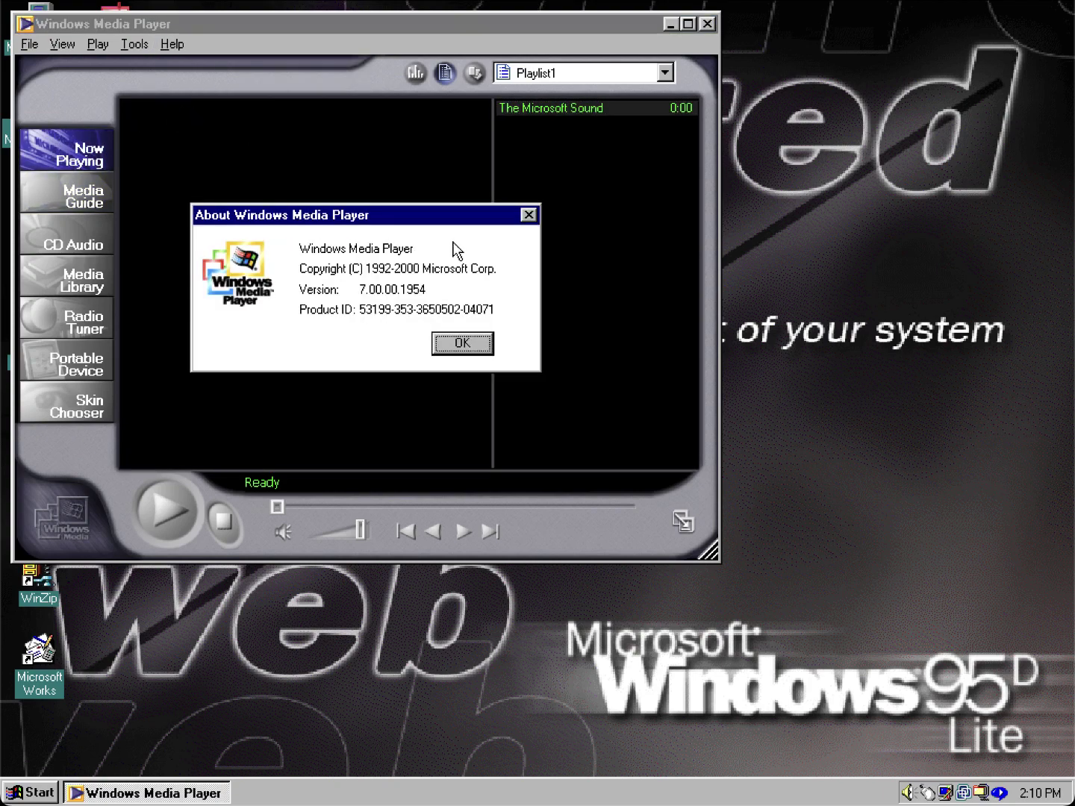
click(440, 346)
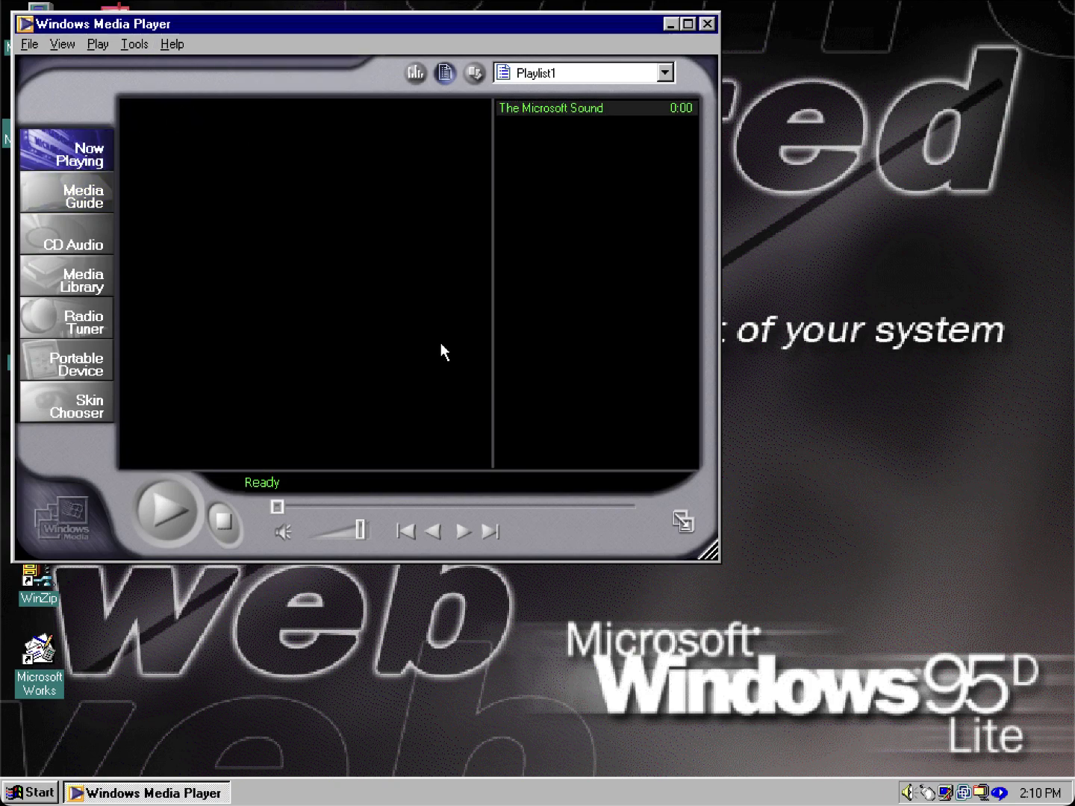
click(709, 25)
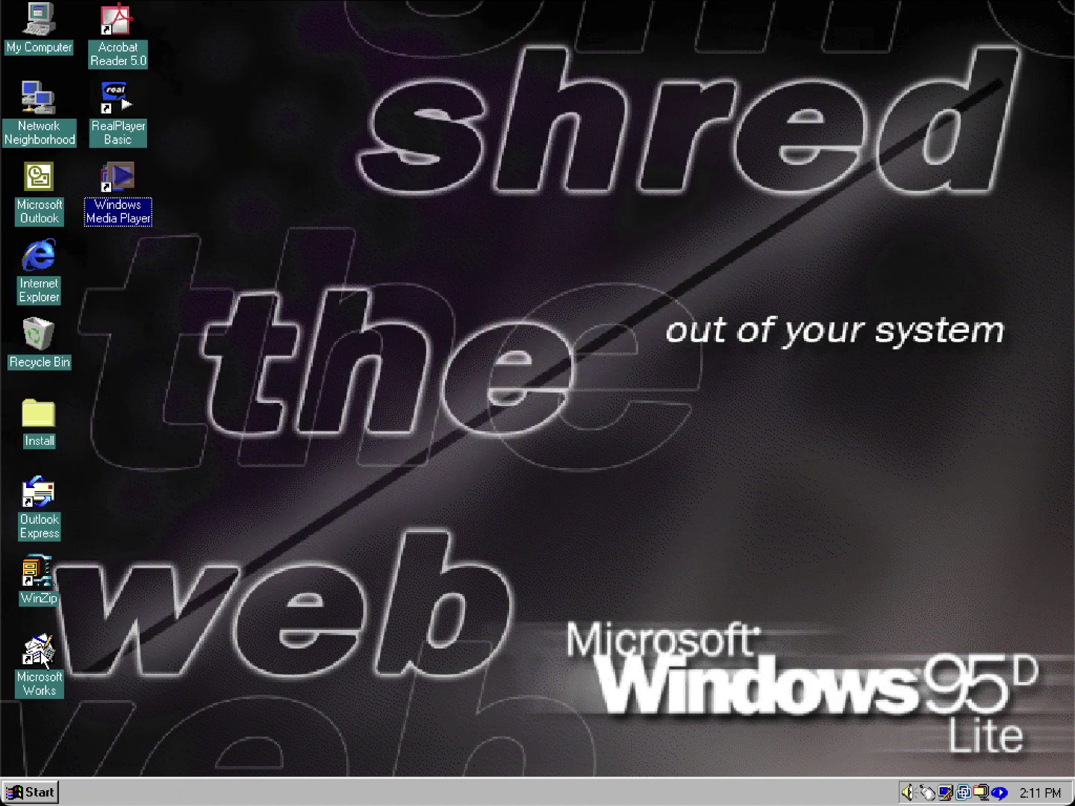
double_click(41, 654)
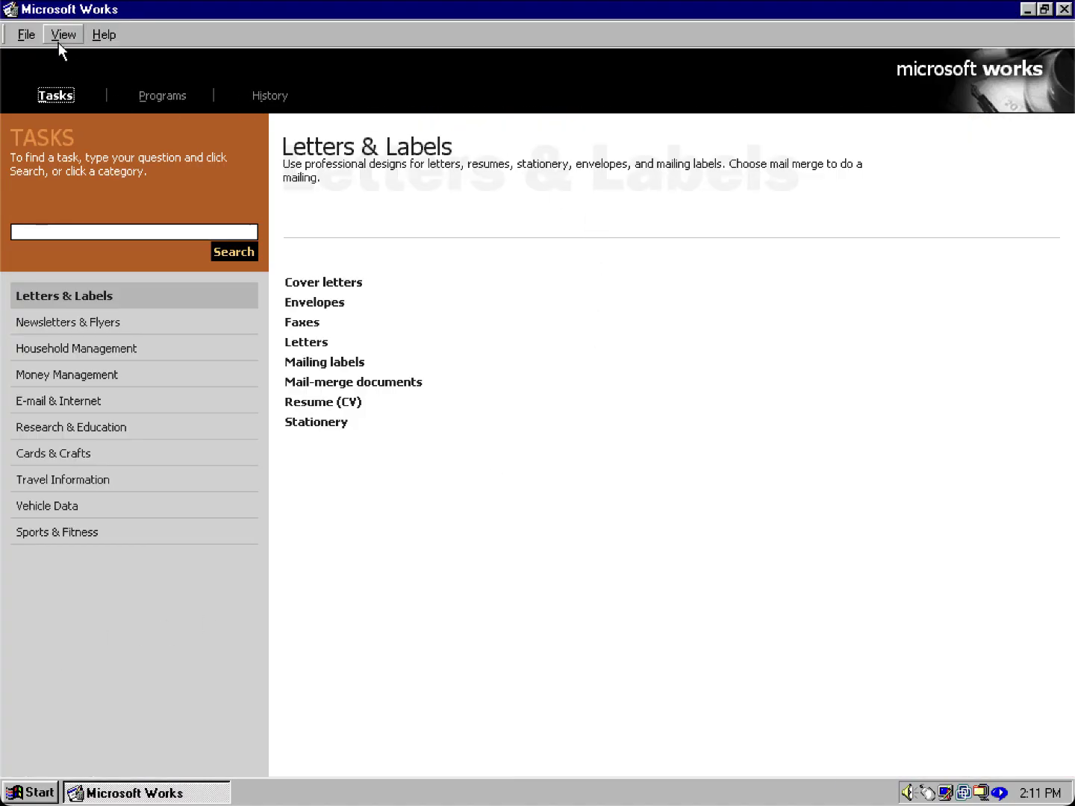
click(104, 34)
click(113, 228)
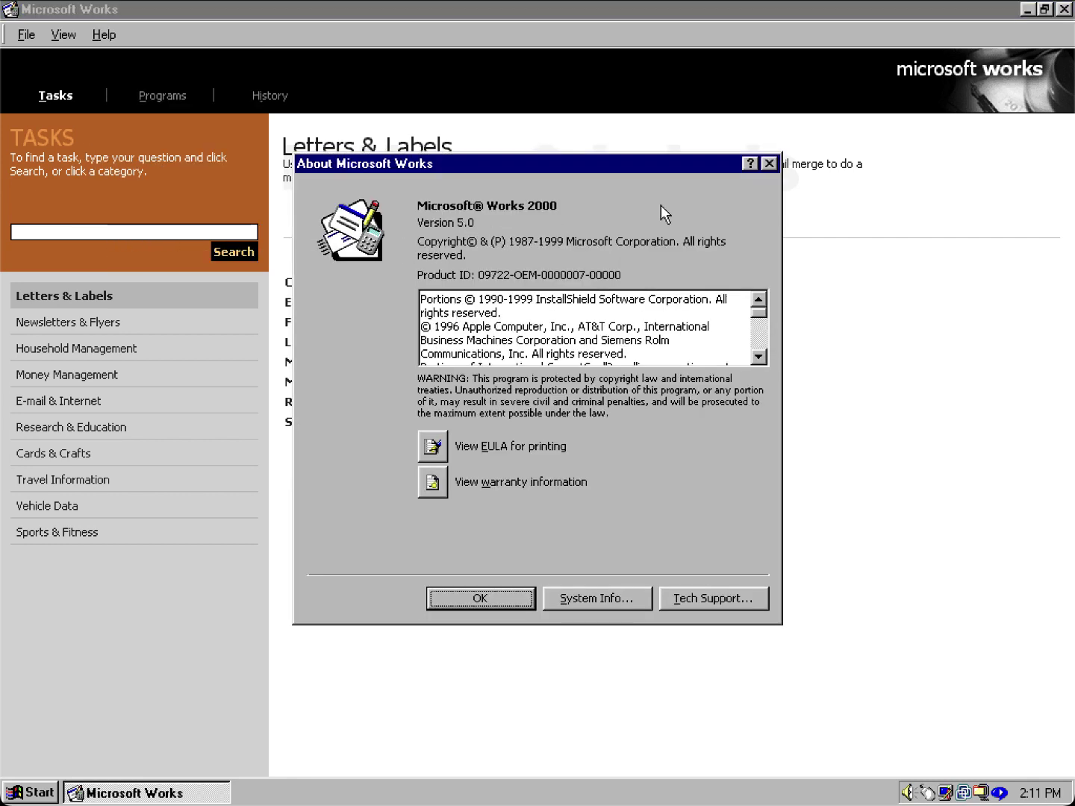
click(769, 164)
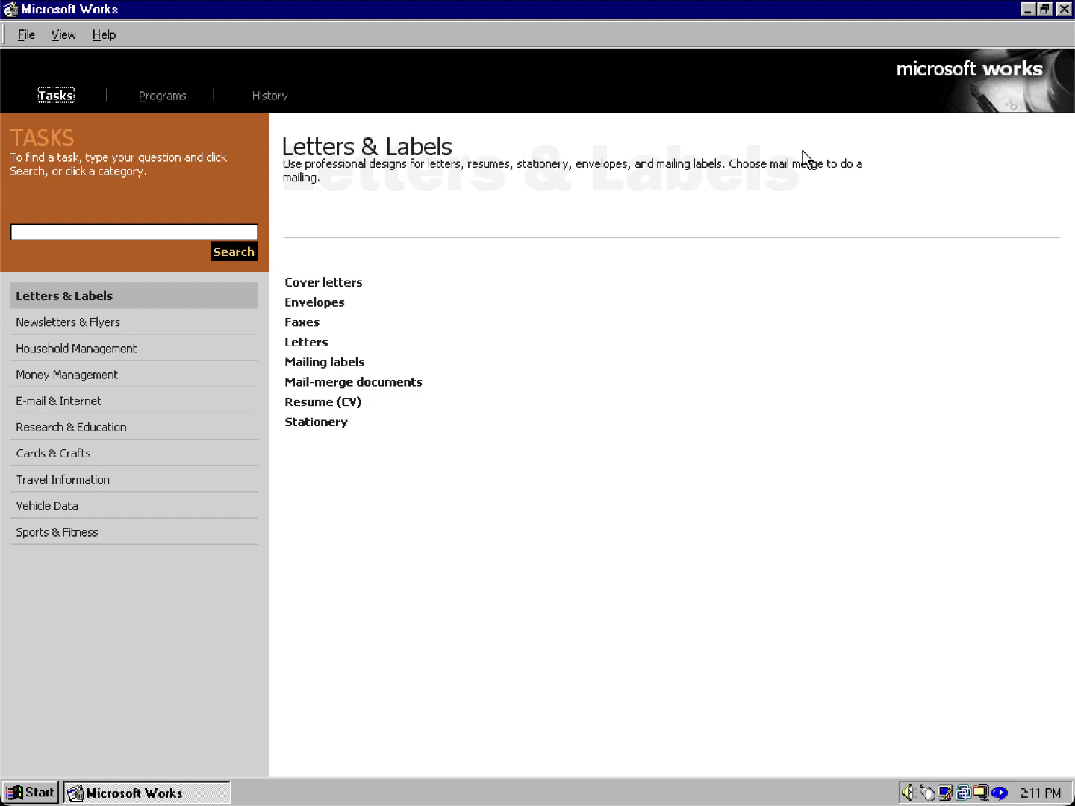
click(1063, 10)
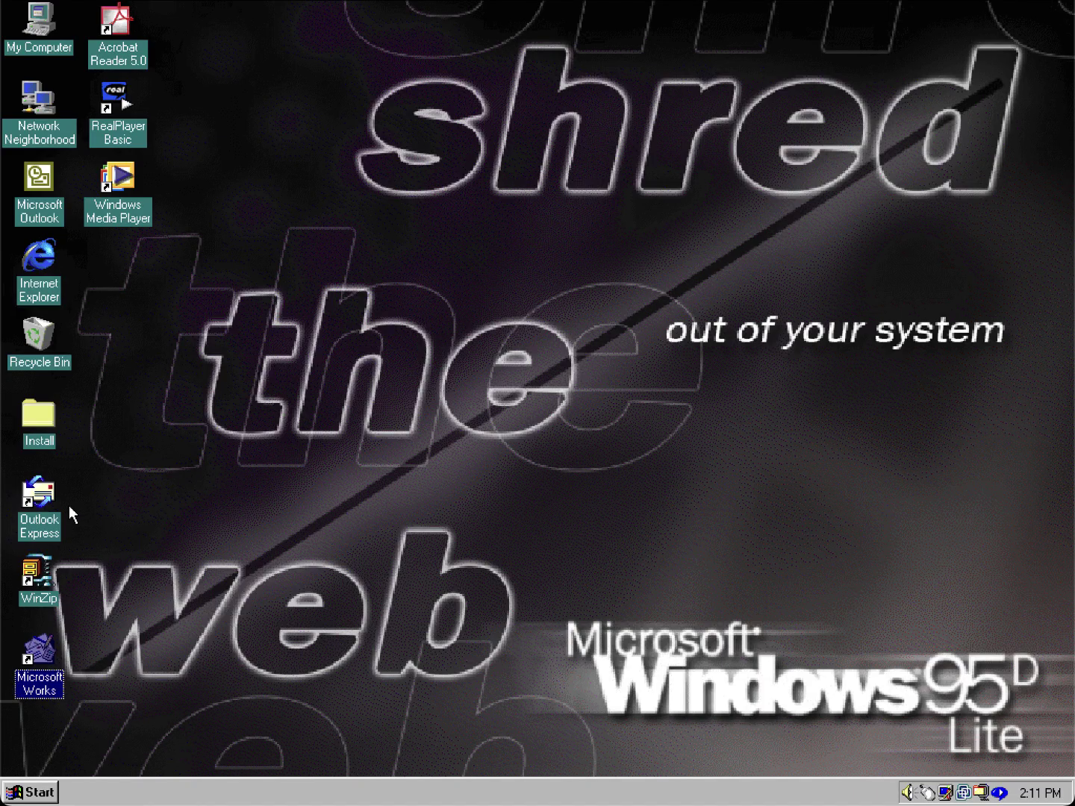
click(41, 793)
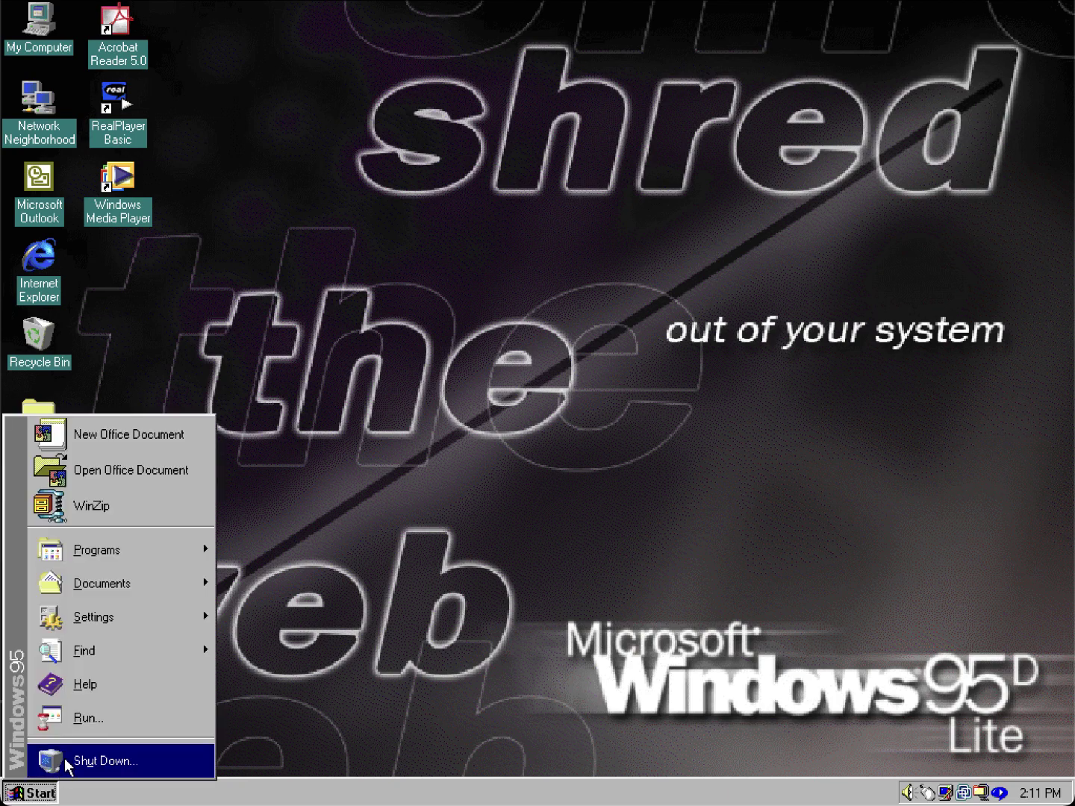
mouse_move(132, 556)
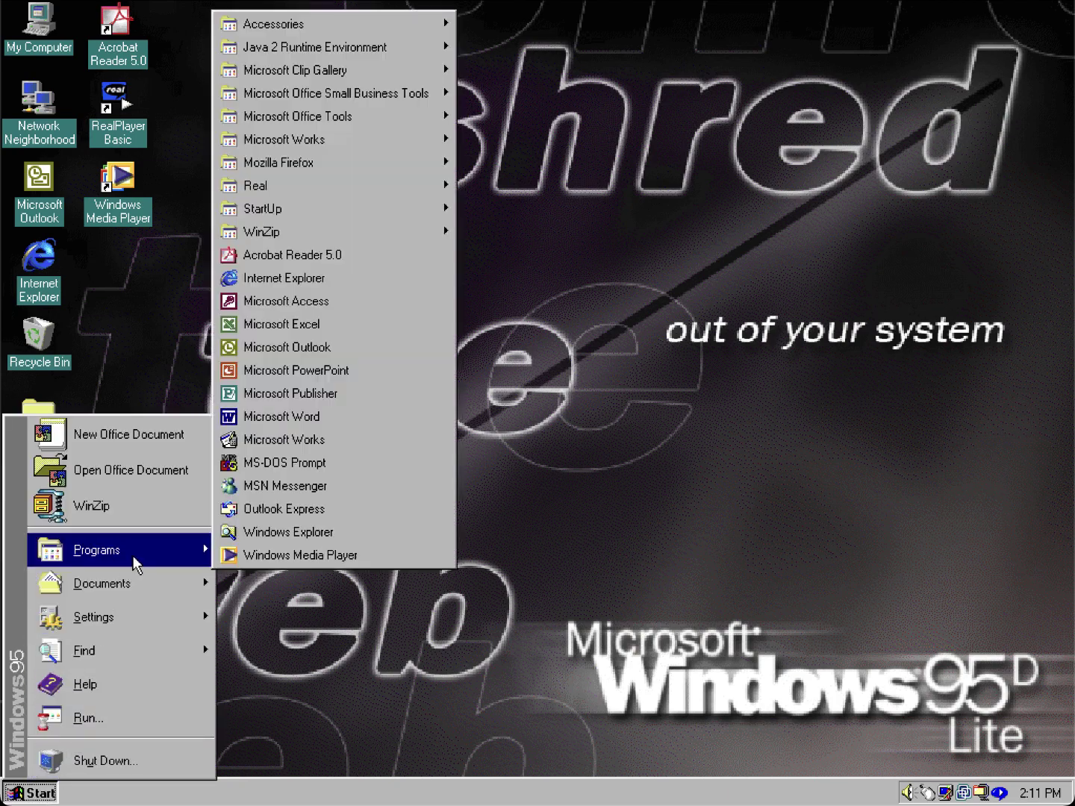
click(429, 415)
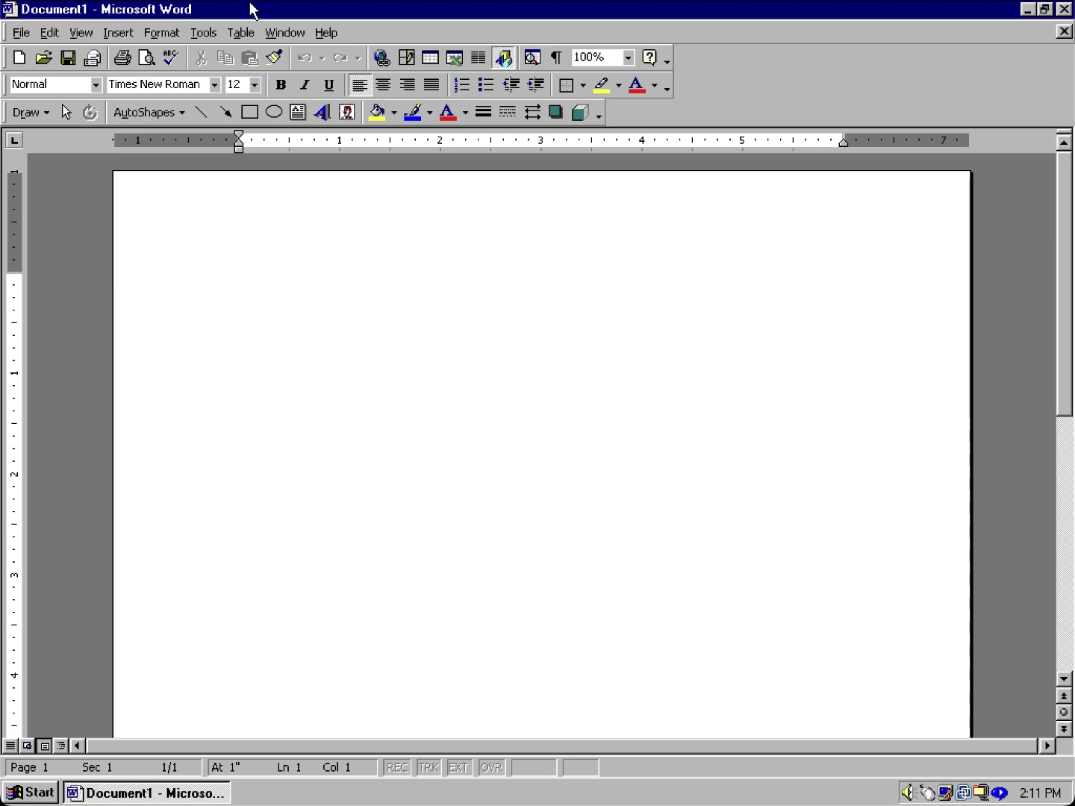
click(327, 33)
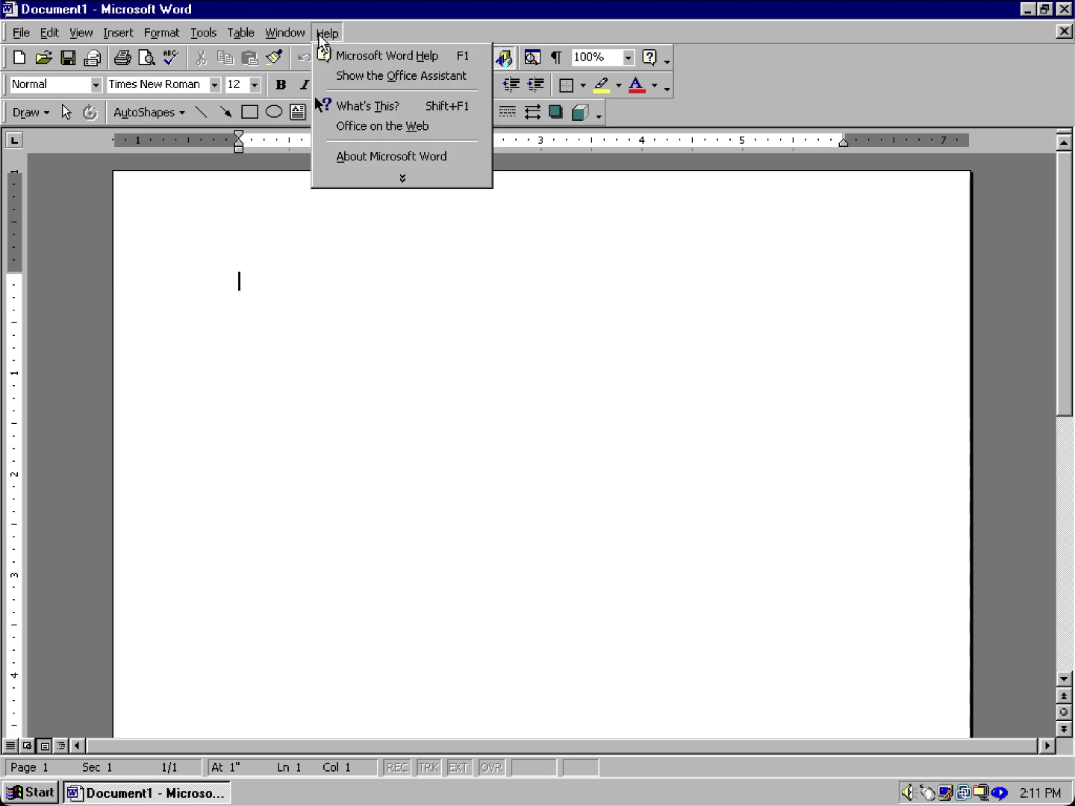
click(357, 158)
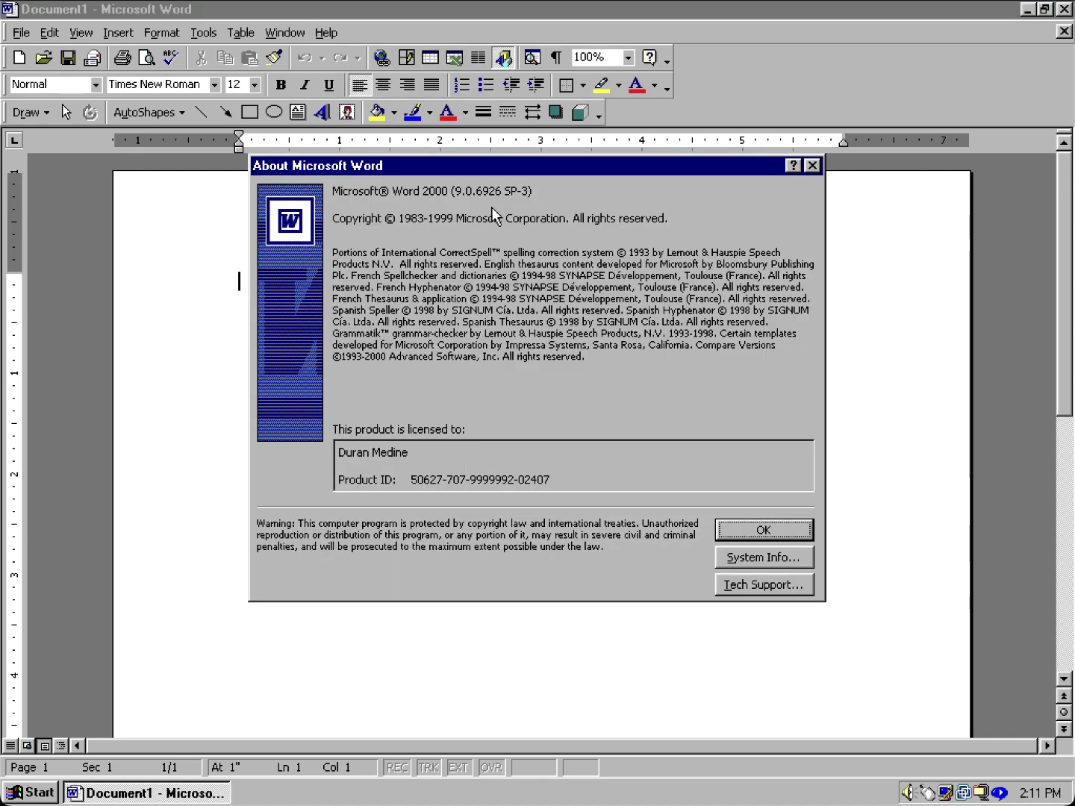
click(757, 528)
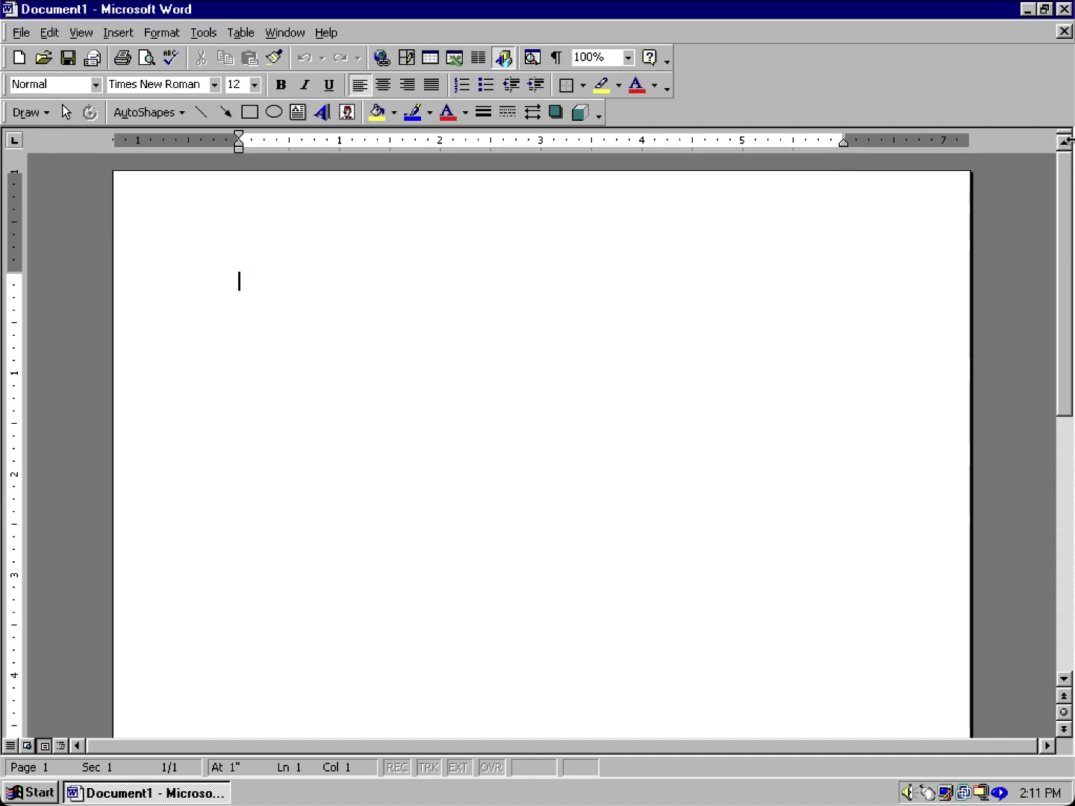
click(1064, 10)
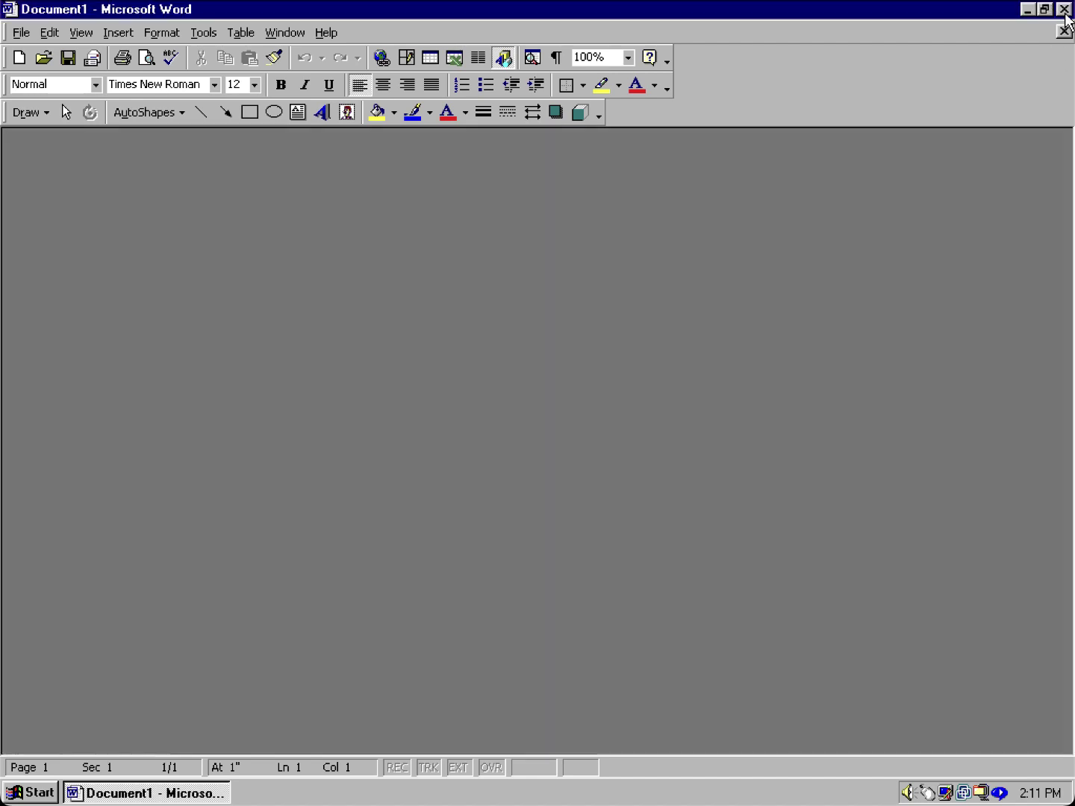
Launch Space Cadet Table from Start > Programs > Accessories > Games.
click(7, 791)
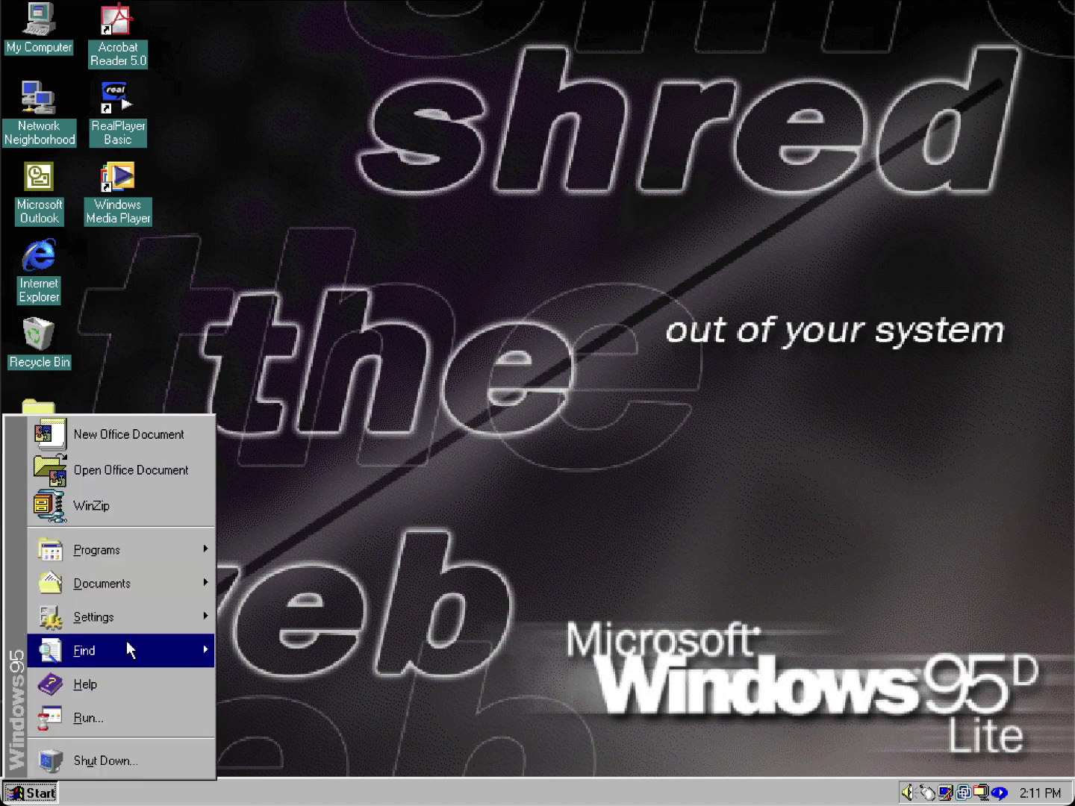
mouse_move(153, 552)
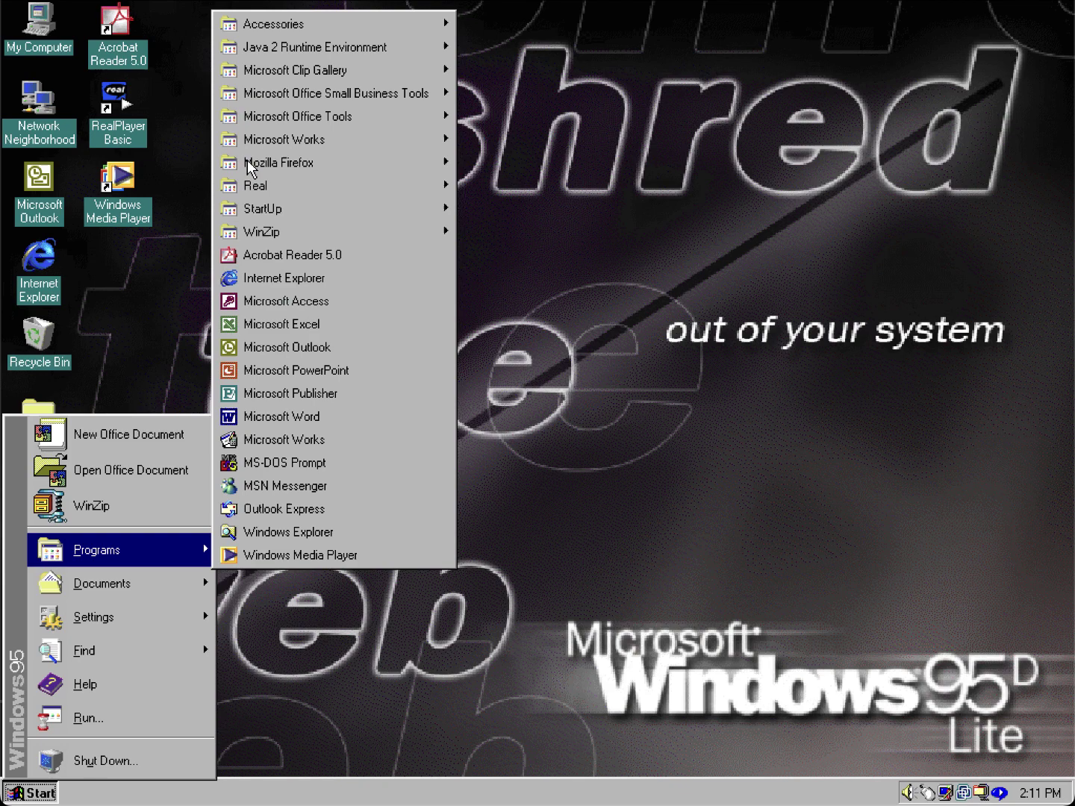
mouse_move(287, 24)
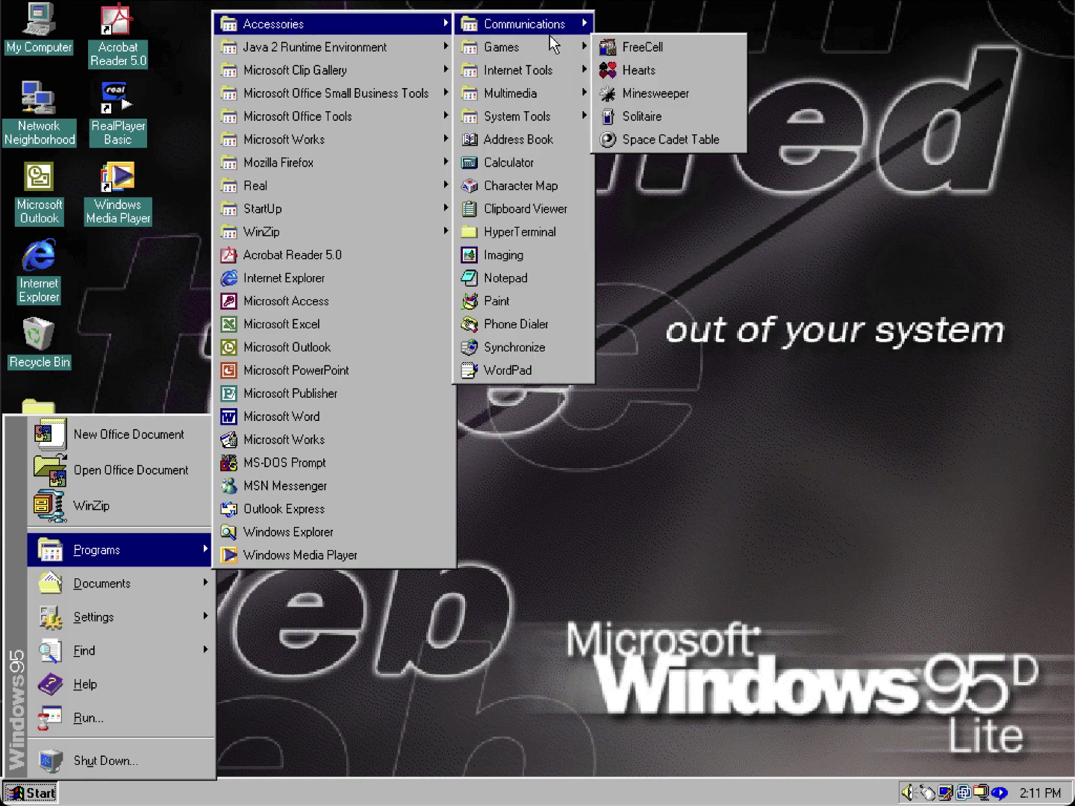
mouse_move(552, 46)
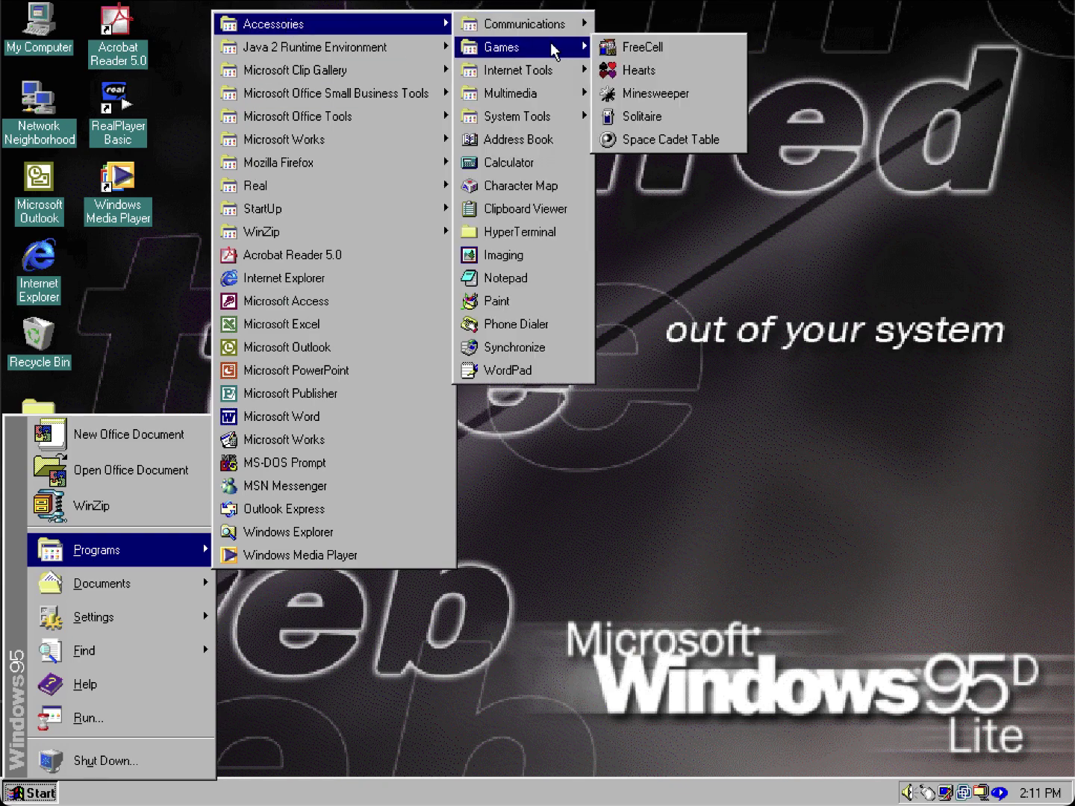
click(715, 147)
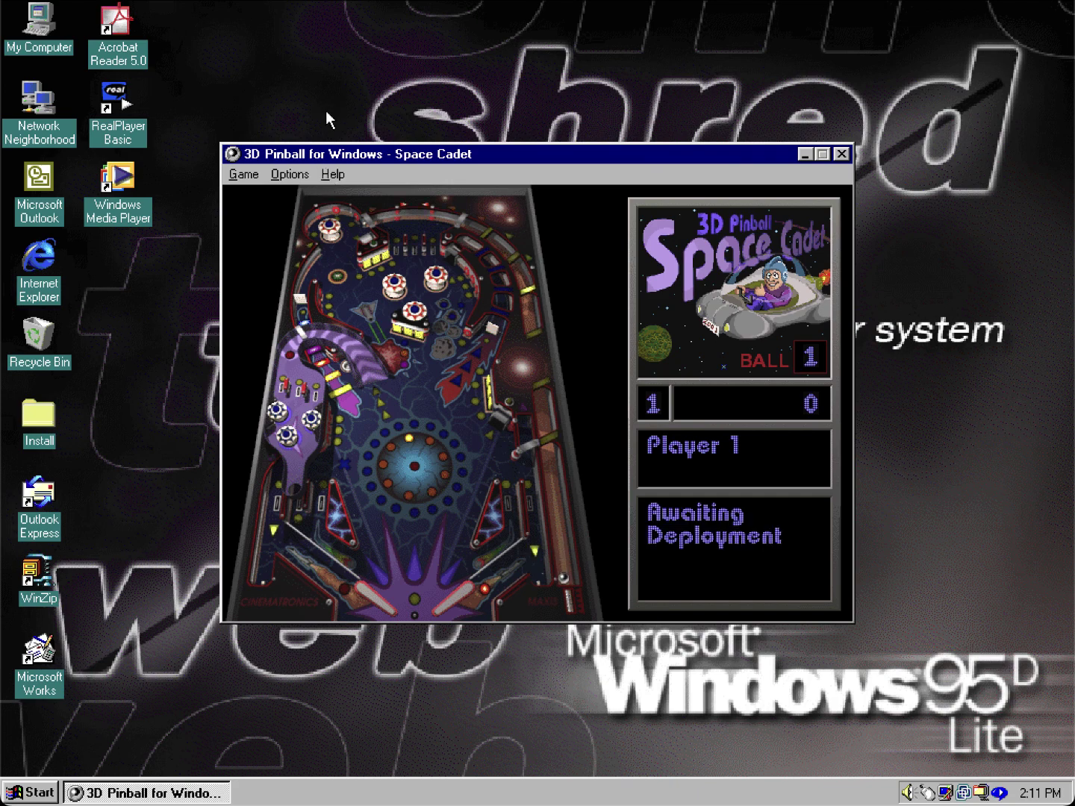
Launch the first ball and play it with the Z and / flippers, scoring 38000.
key(space)
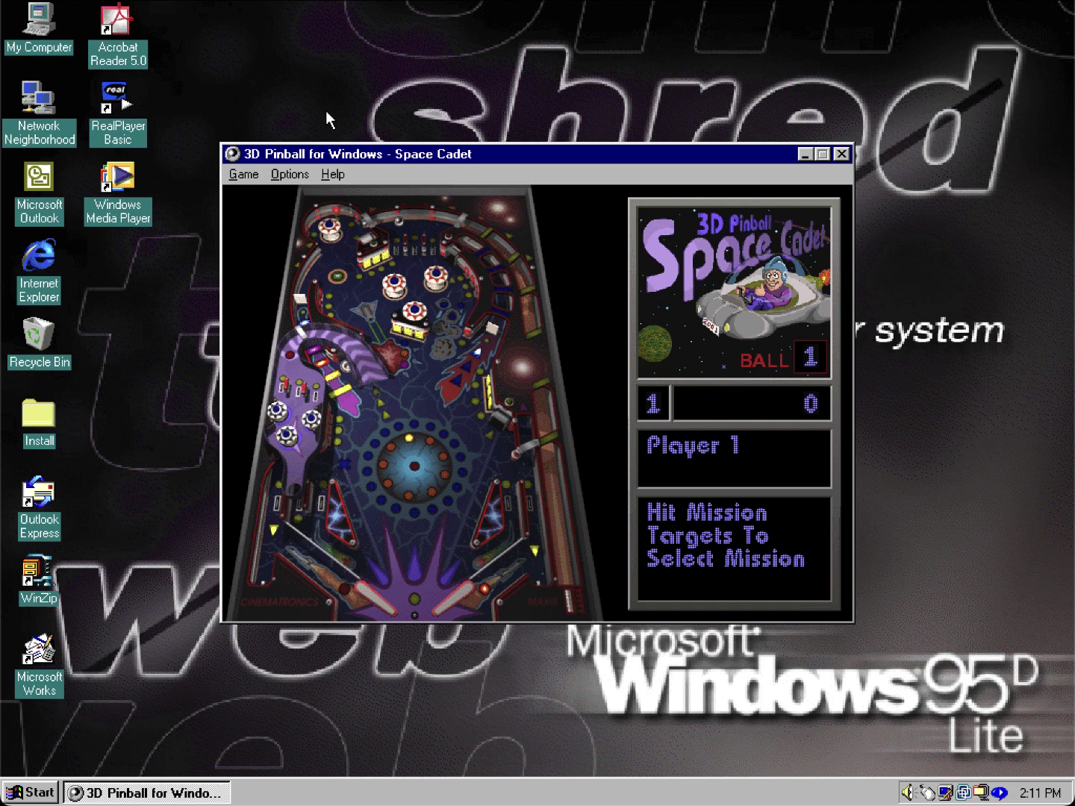
key(slash)
key(z)
key(z)
key(slash)
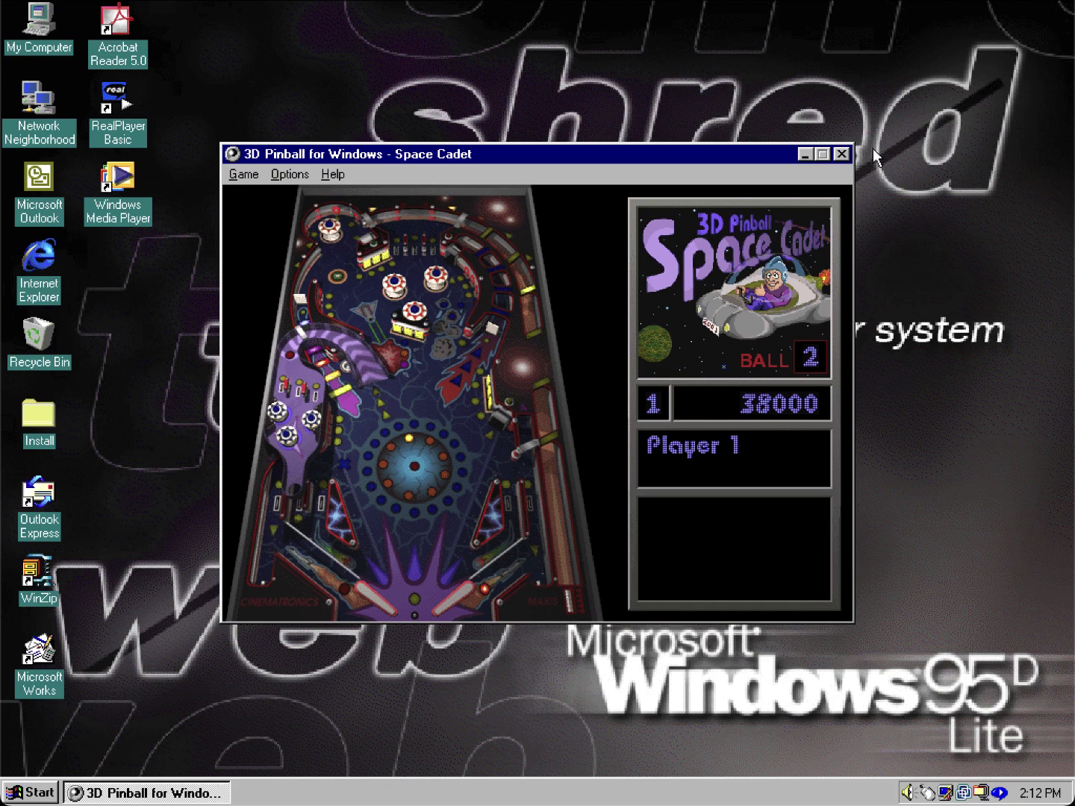
Close Pinball and browse My Computer > (C:) > Windows > Media to its 84 sound files.
click(843, 156)
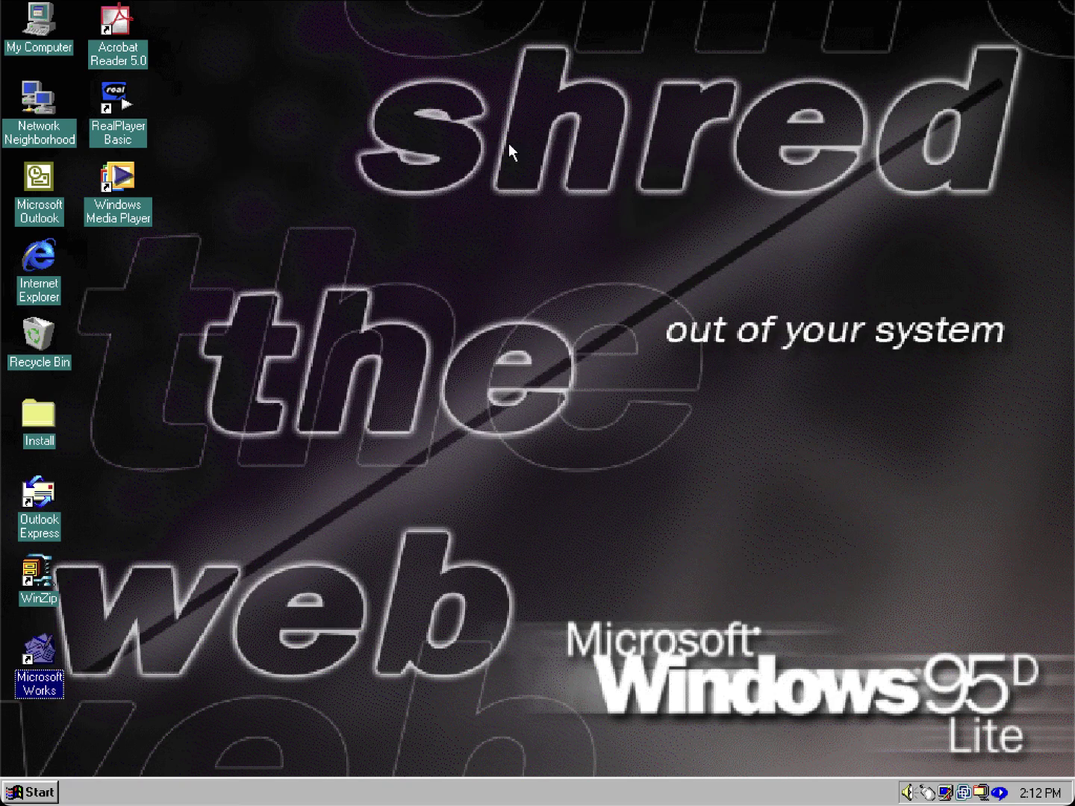
double_click(31, 31)
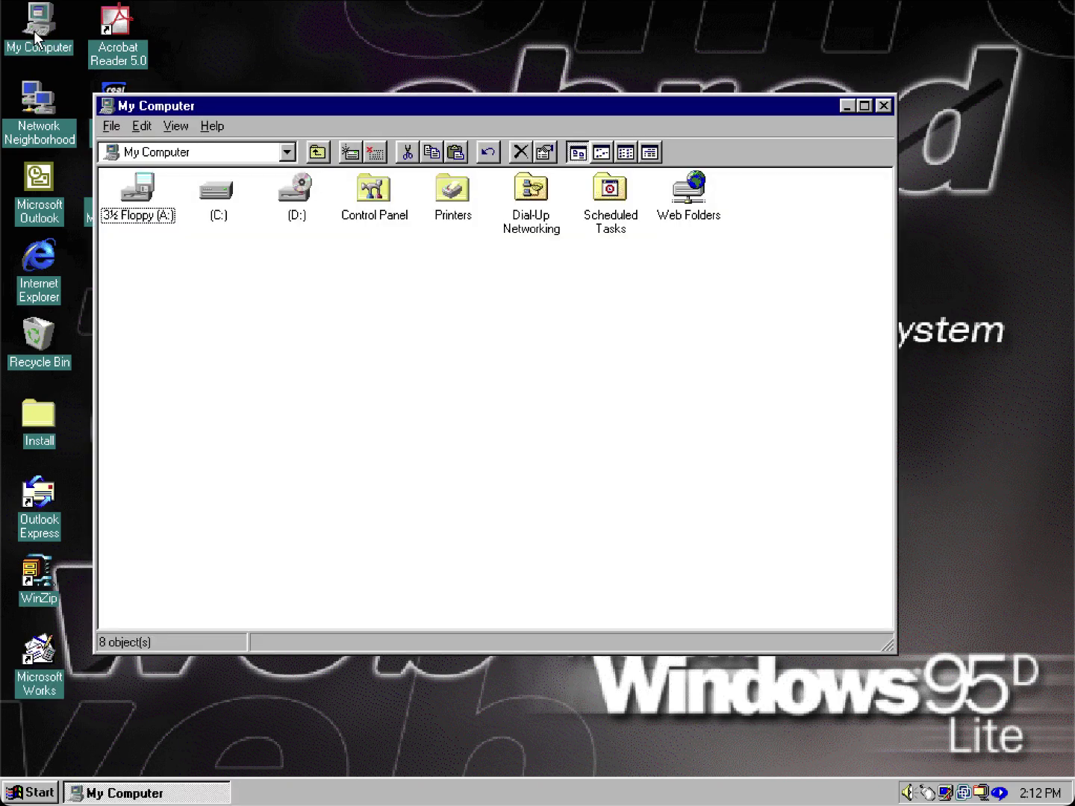
double_click(232, 187)
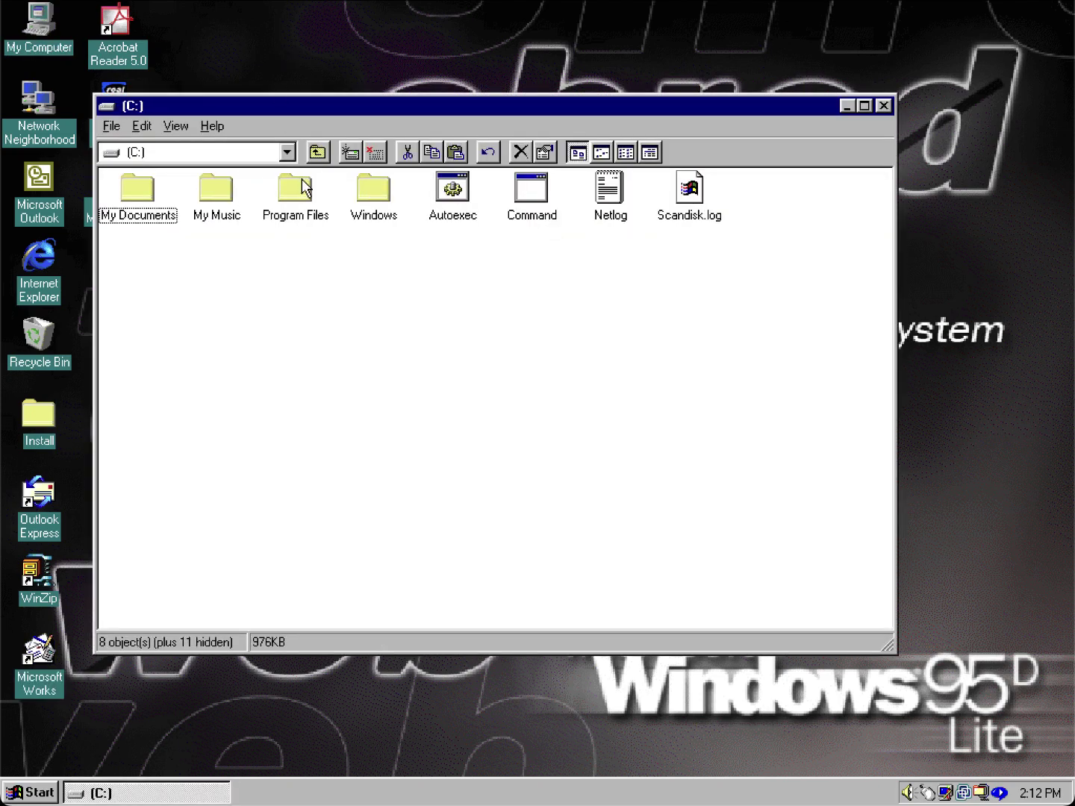
click(361, 184)
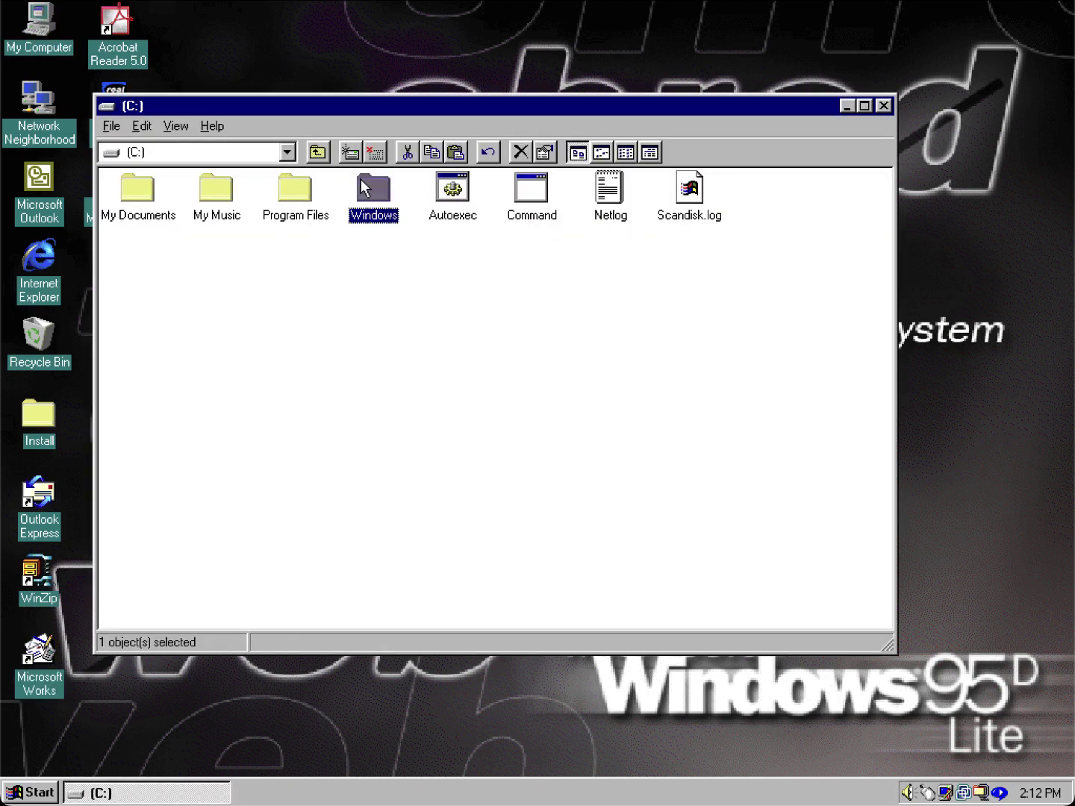
double_click(360, 184)
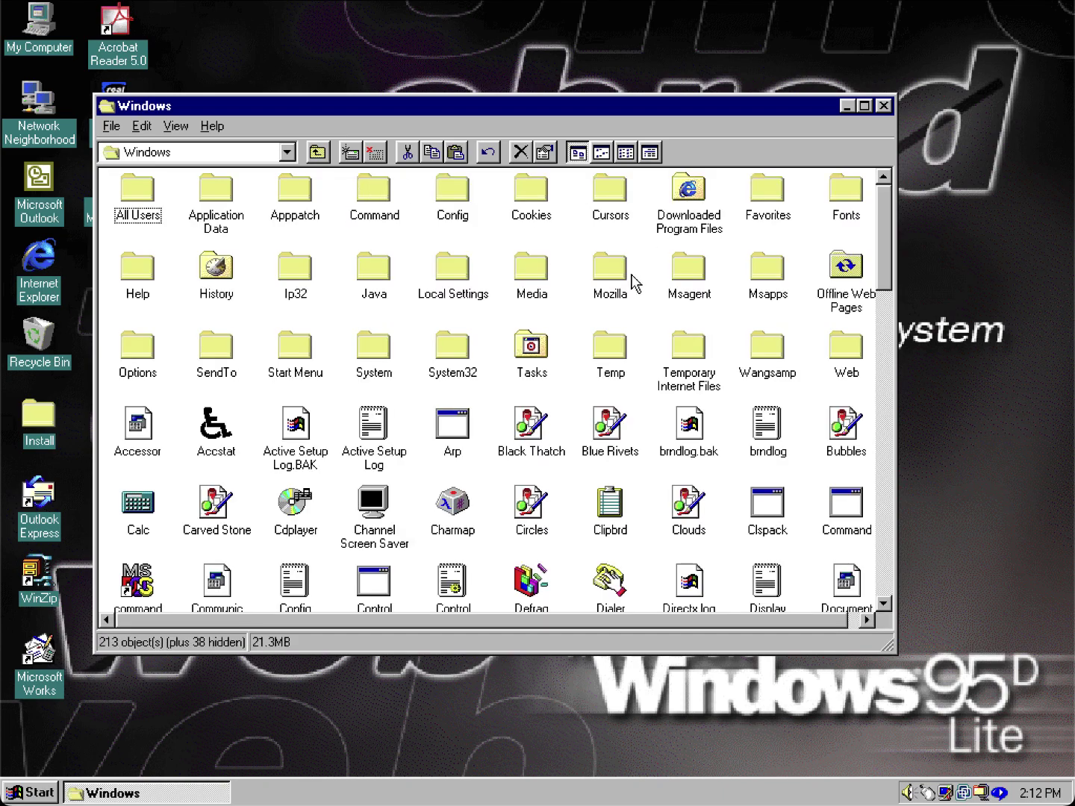
double_click(532, 267)
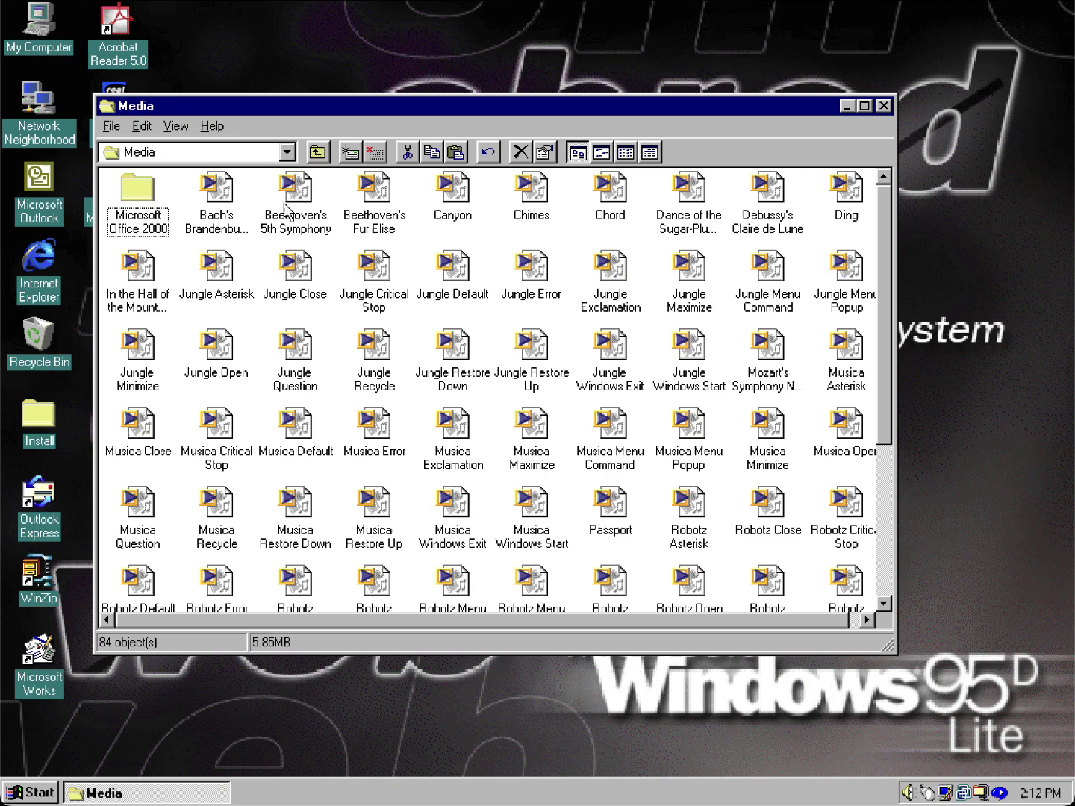
Play Canyon in Media Player, skip ahead in the track, then stop it.
double_click(459, 192)
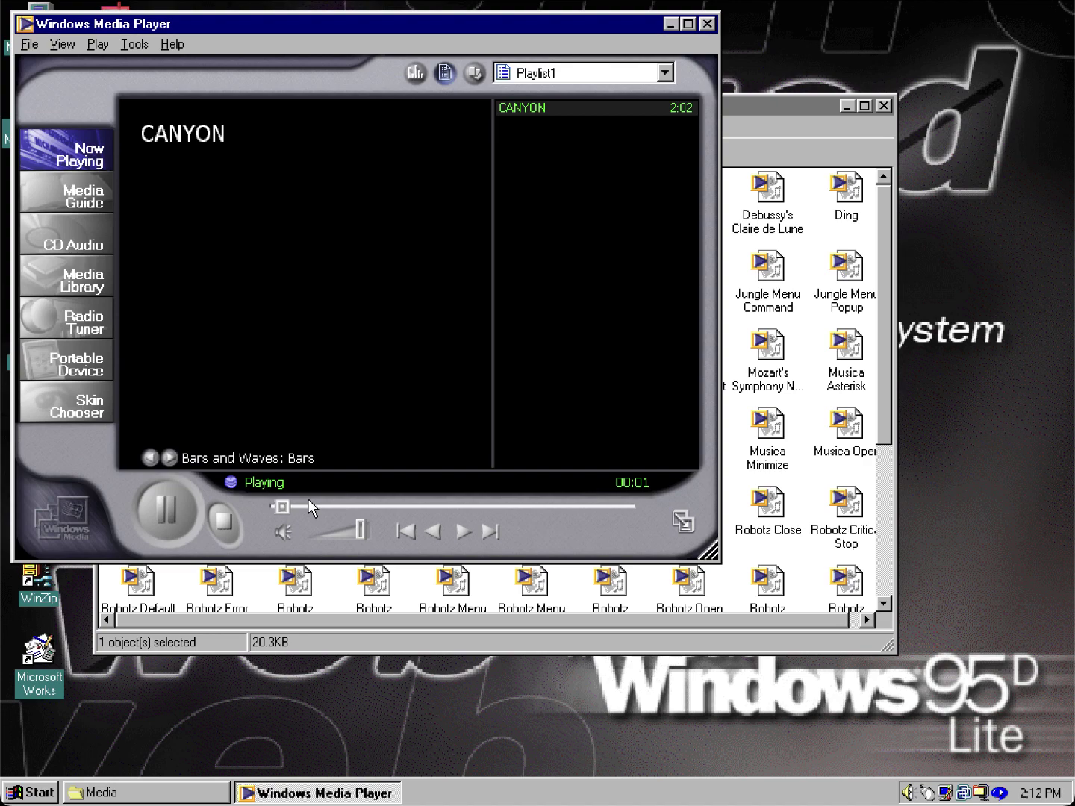
drag(308, 505, 97, 512)
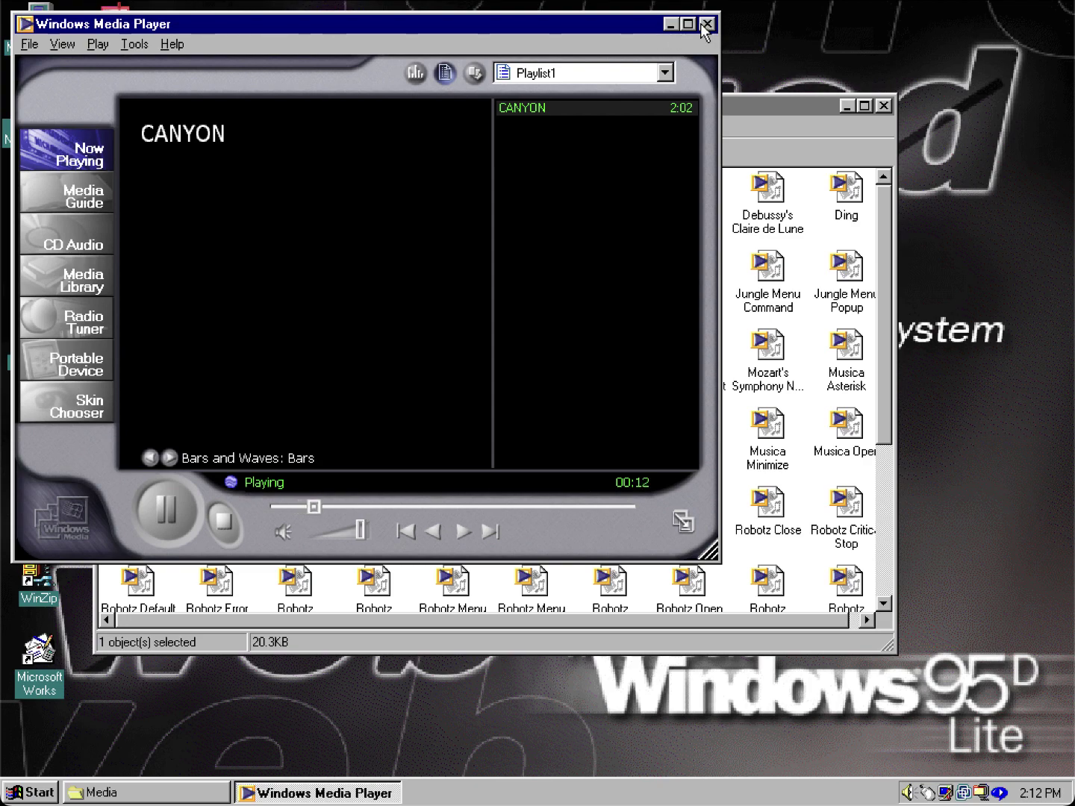
click(224, 522)
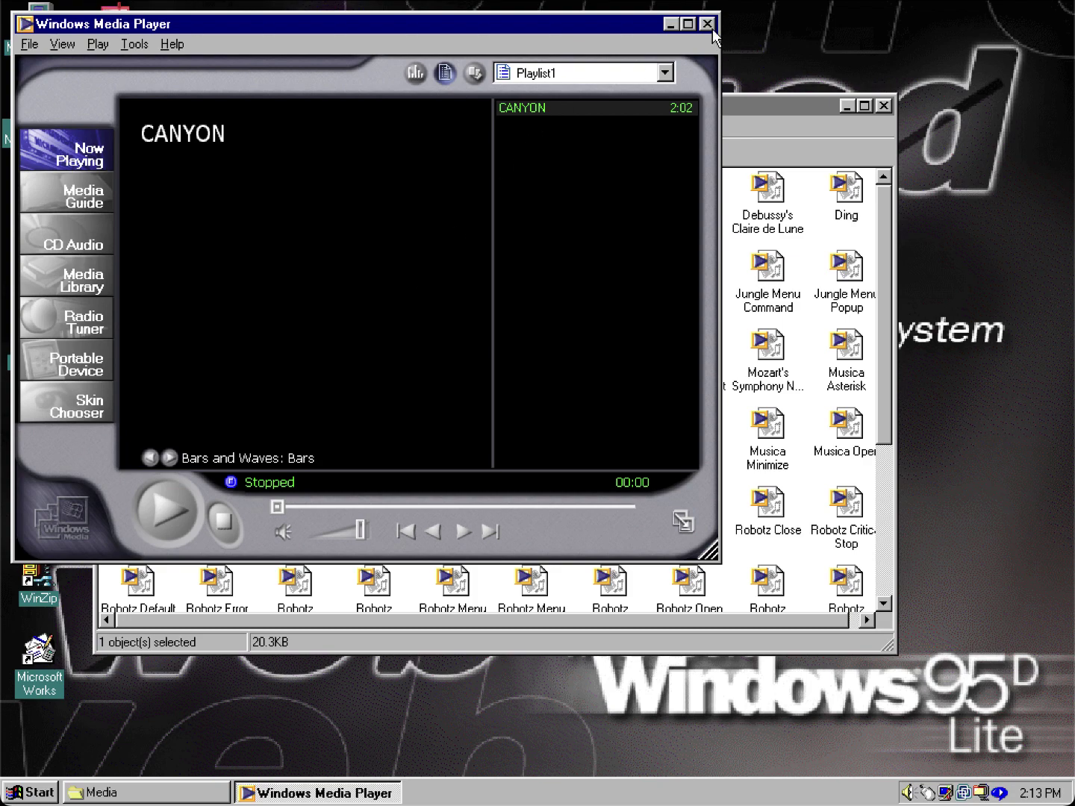
click(780, 124)
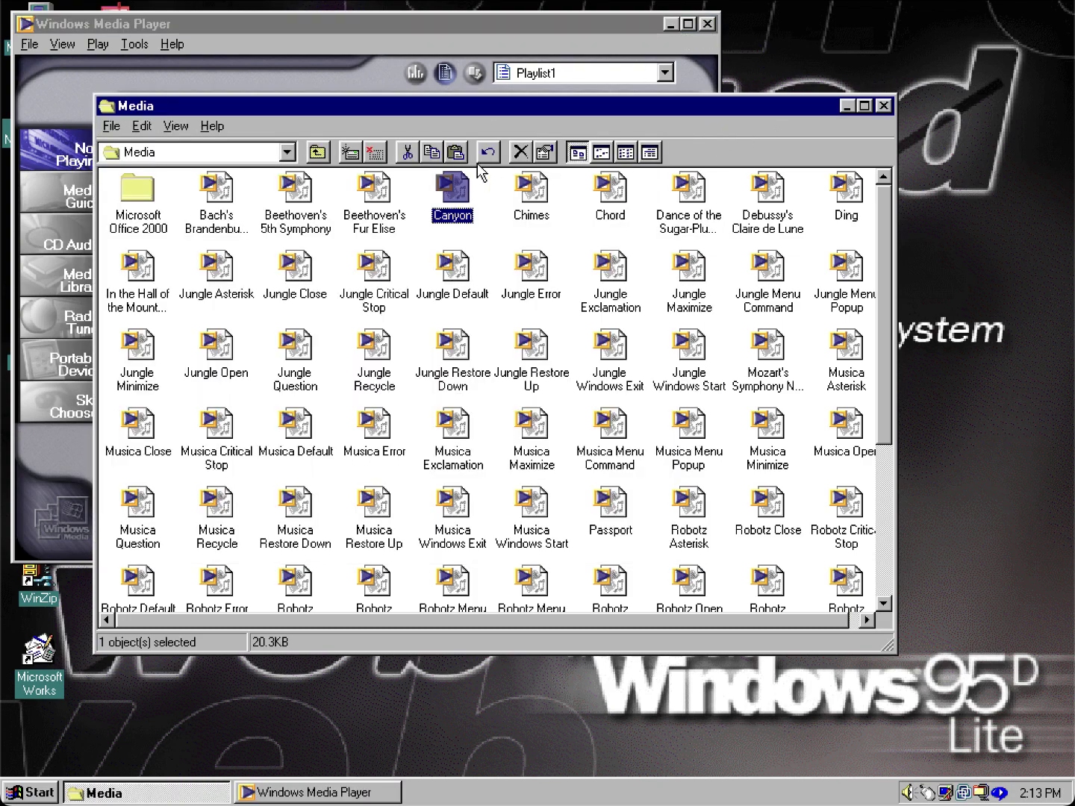
Play Beethoven's 5th Symphony and The Microsoft Sound, close the player, and return to the Windows folder.
double_click(296, 187)
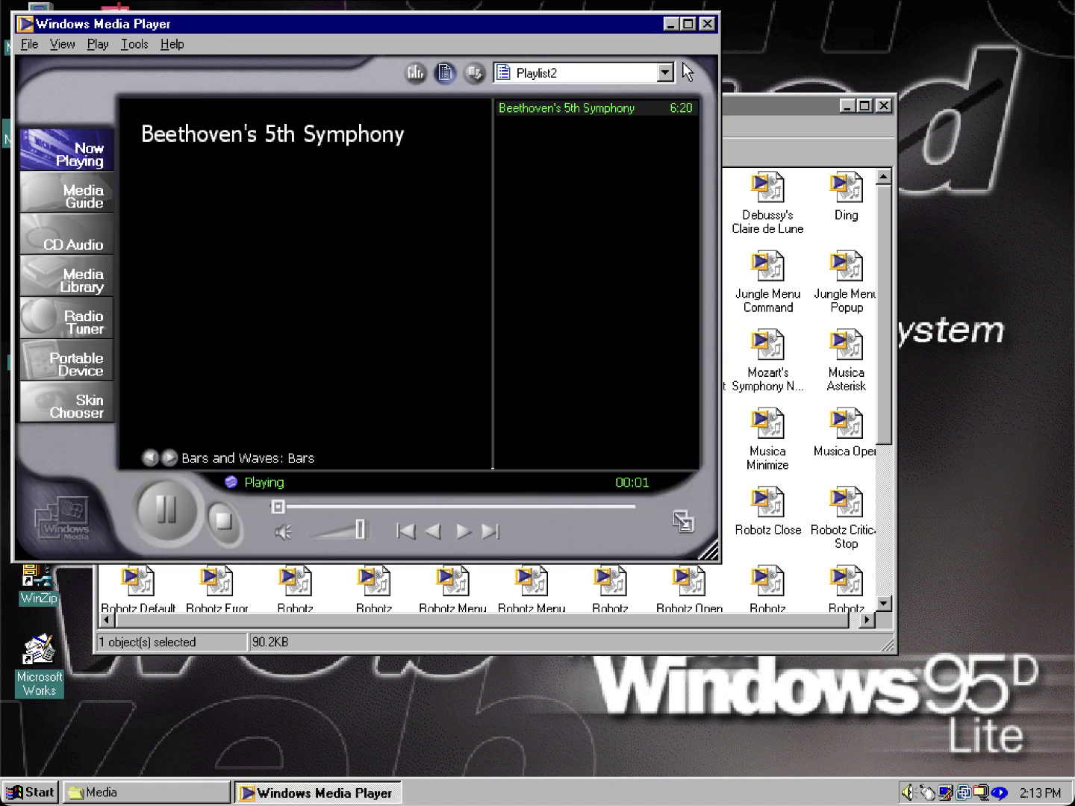
click(709, 27)
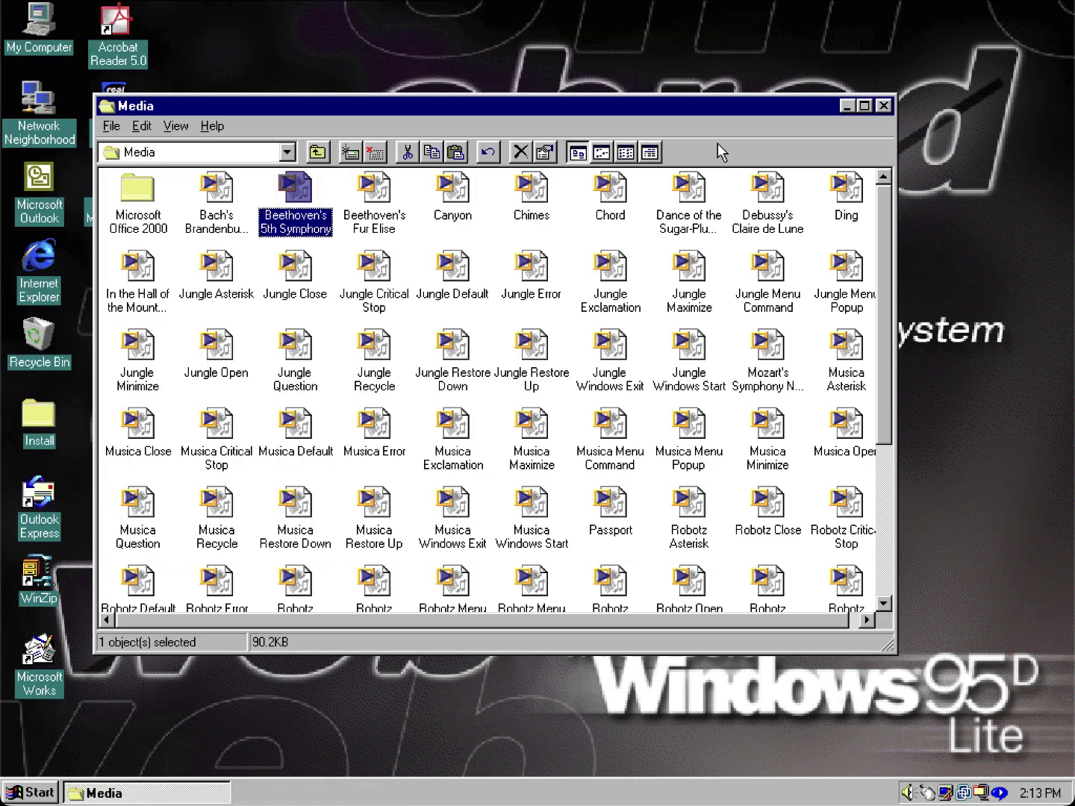
click(886, 473)
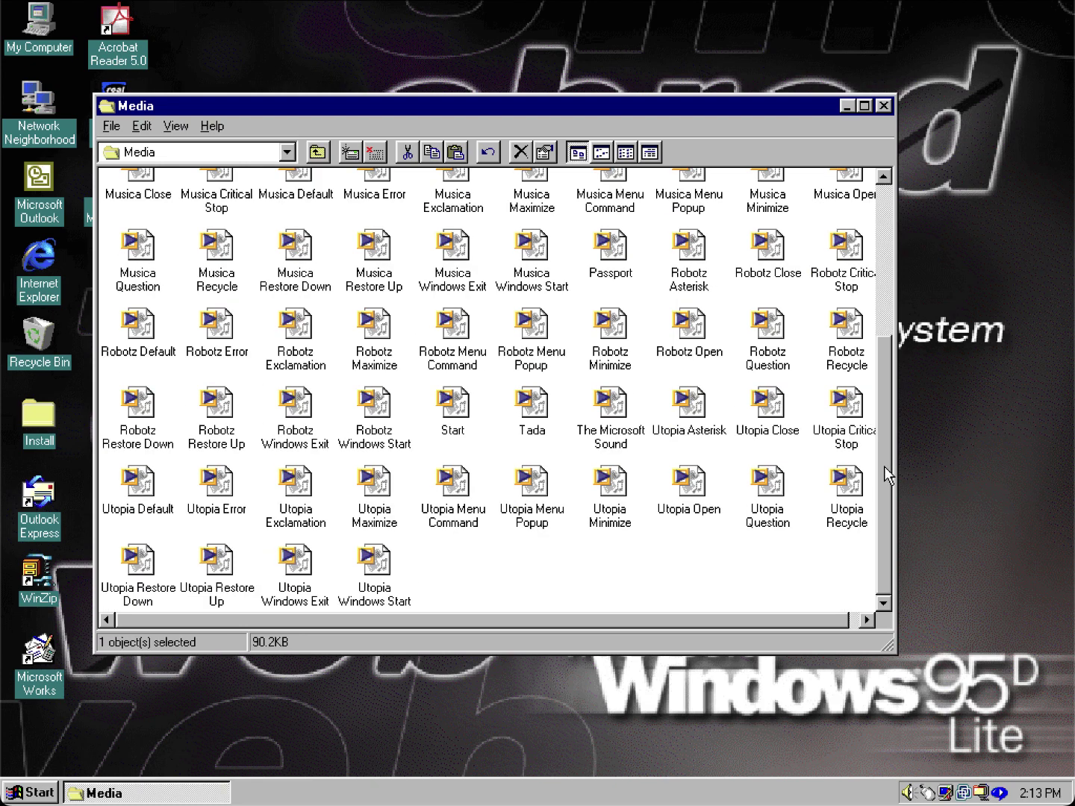
double_click(611, 400)
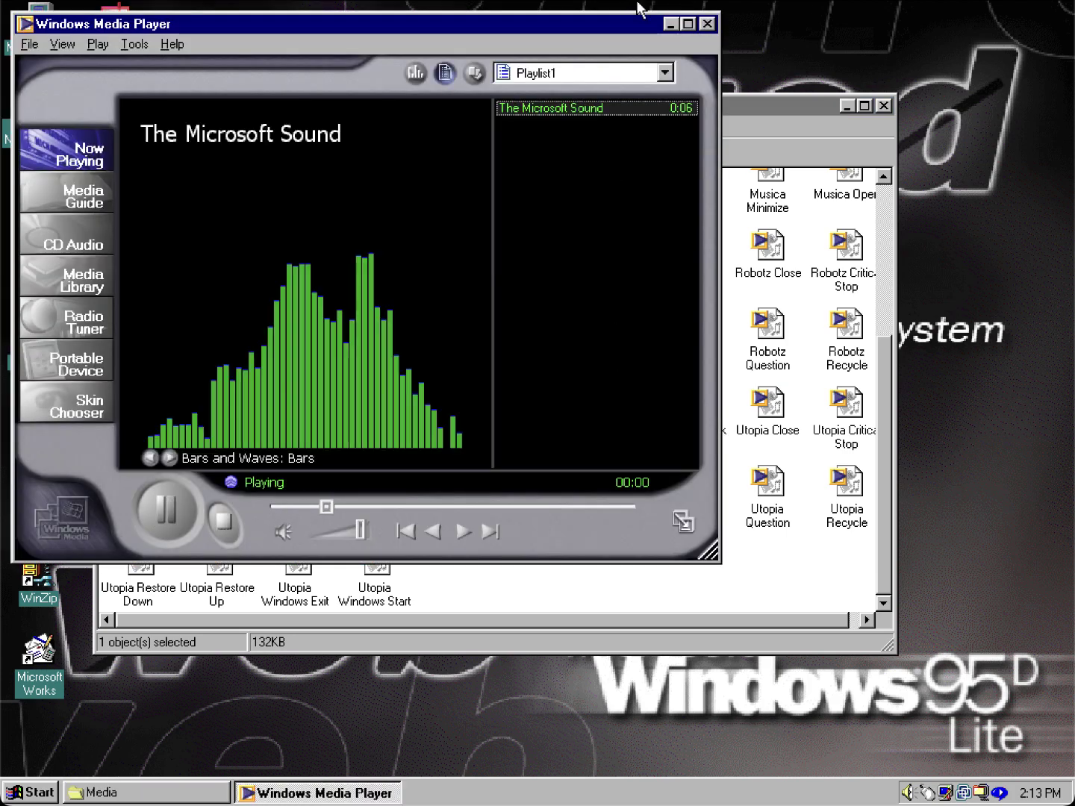
click(708, 24)
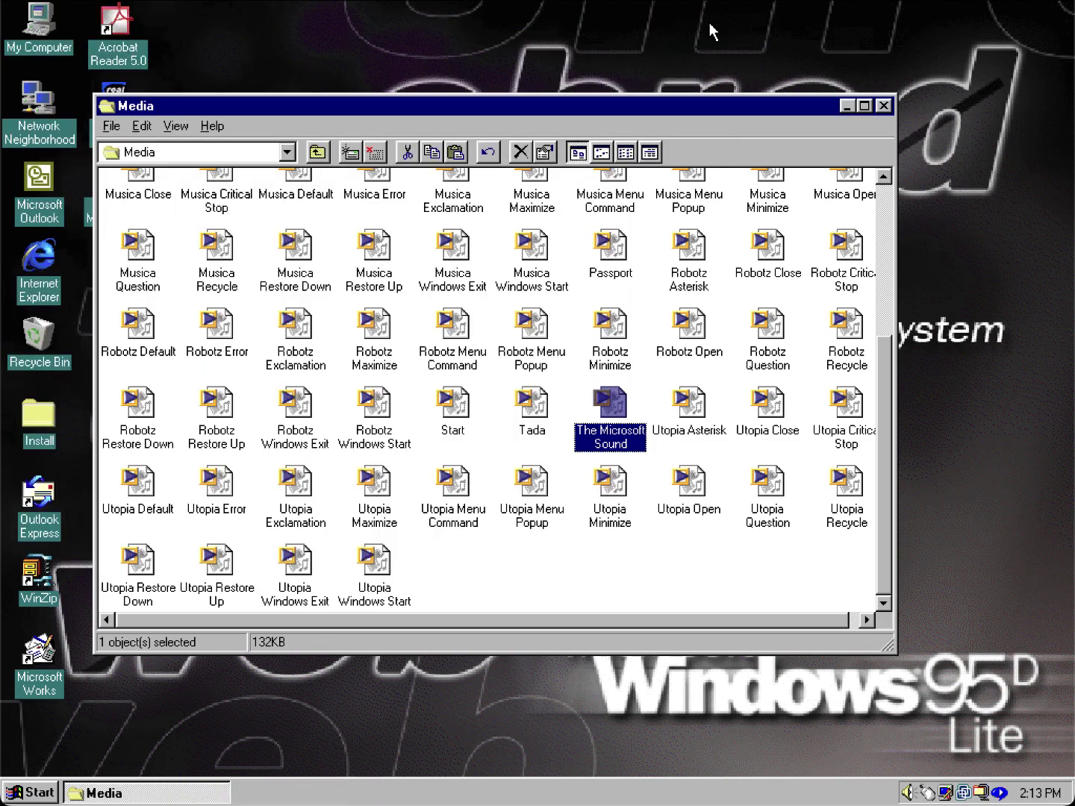
click(323, 157)
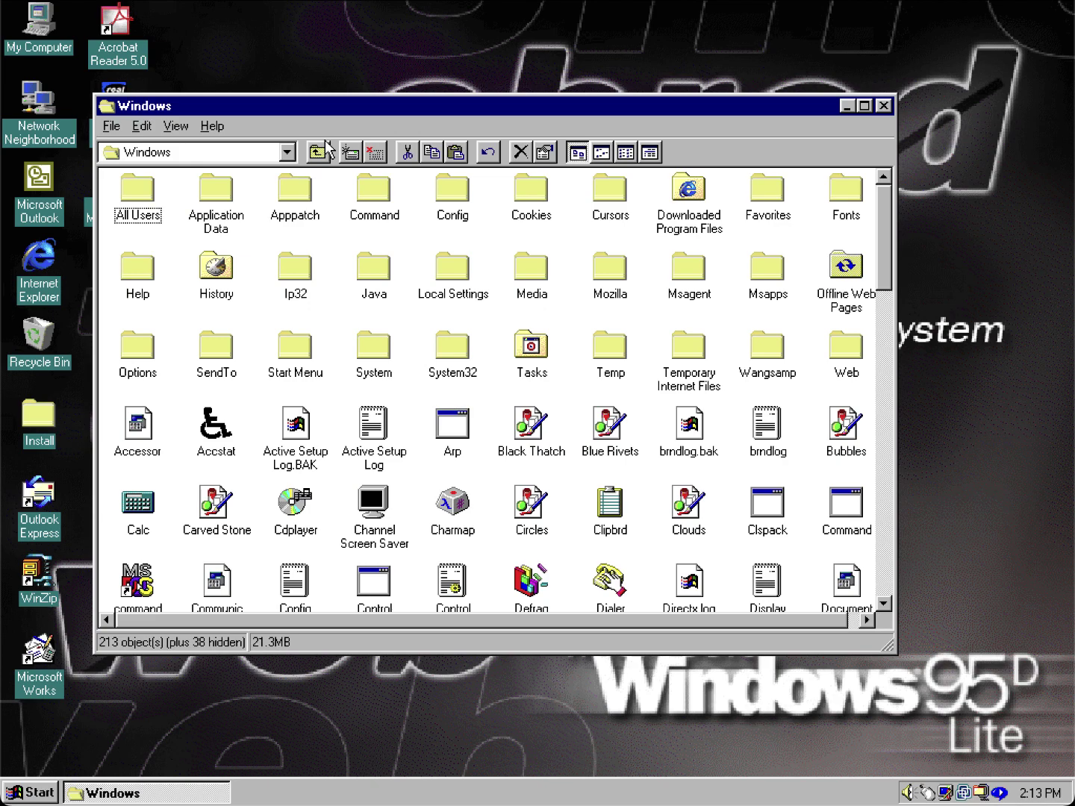
Go up to My Computer, open Control Panel and maximize it.
click(320, 153)
click(319, 154)
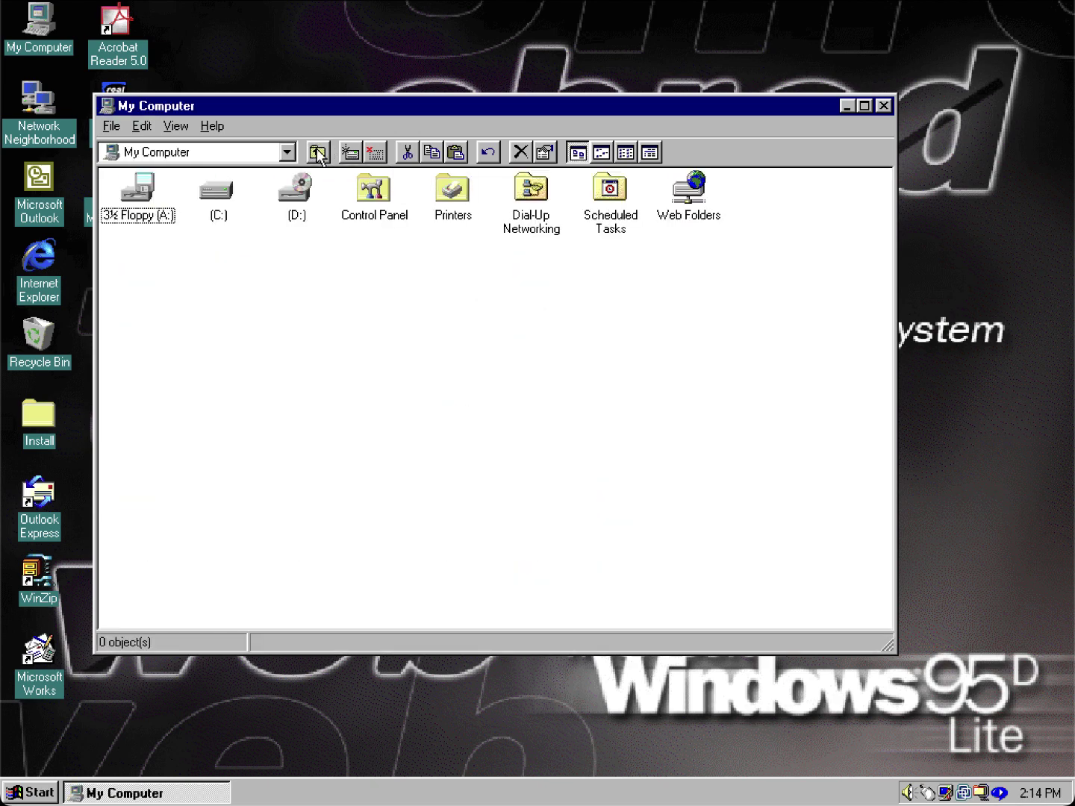
double_click(353, 180)
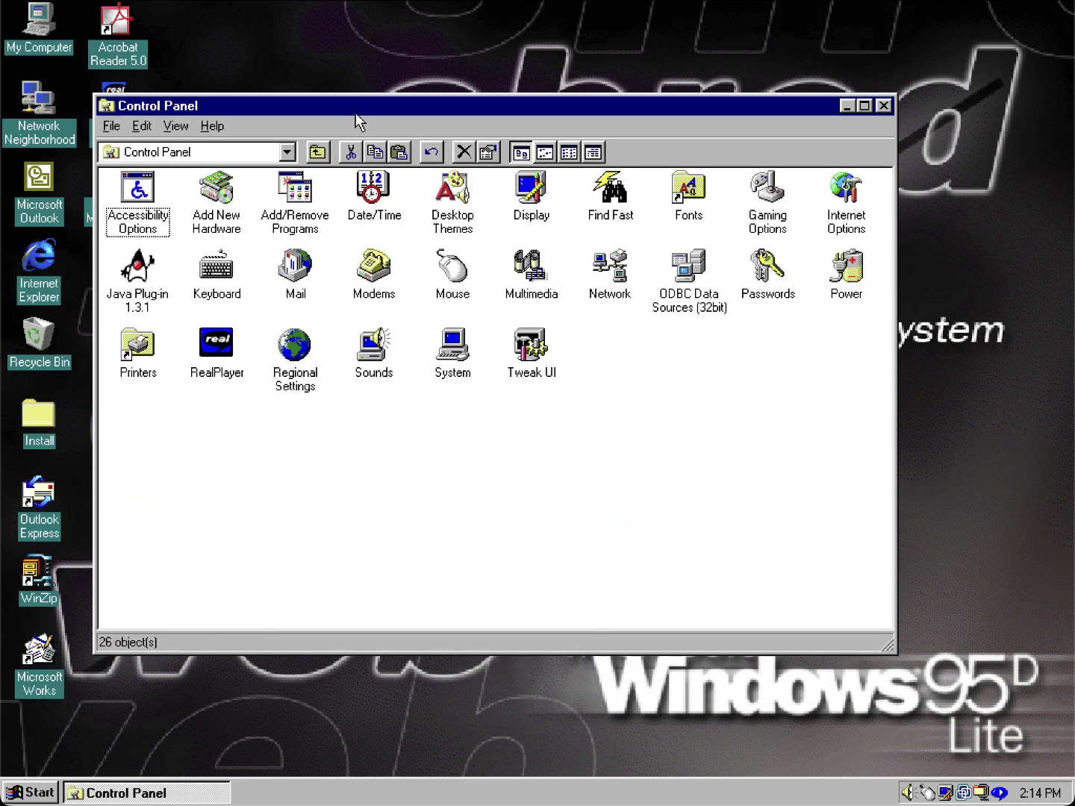
double_click(356, 116)
Turn on Auto Arrange for the Control Panel icons.
right_click(651, 298)
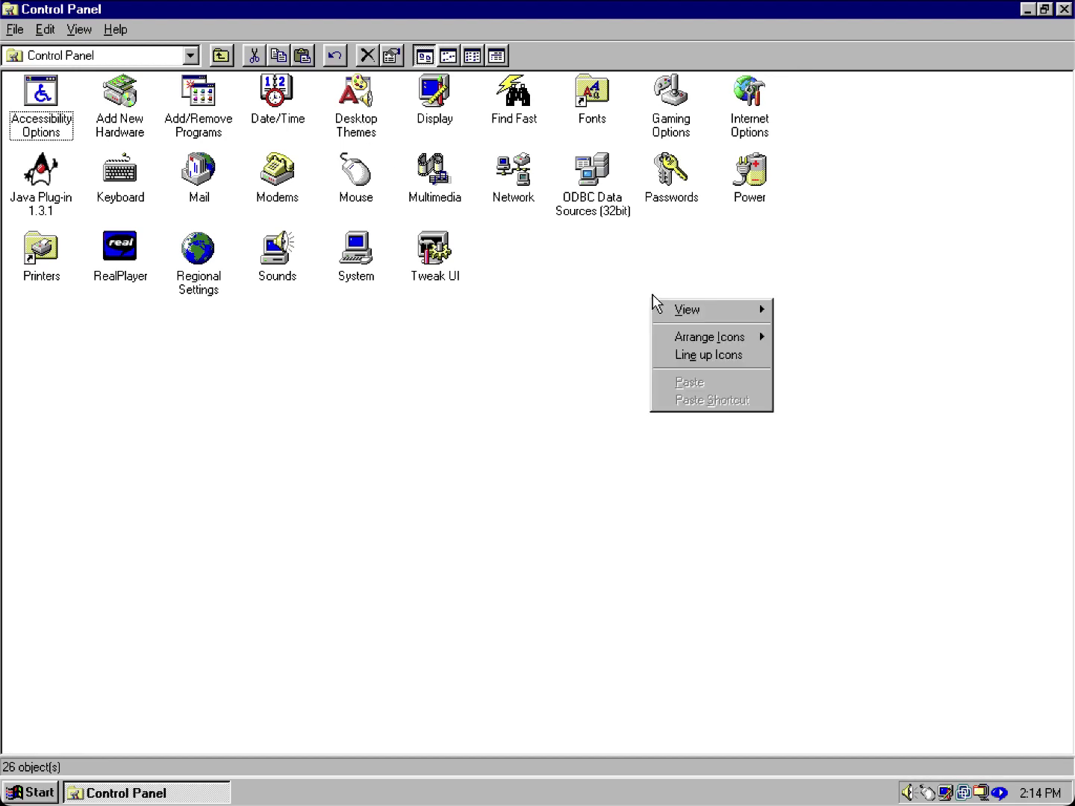
mouse_move(752, 323)
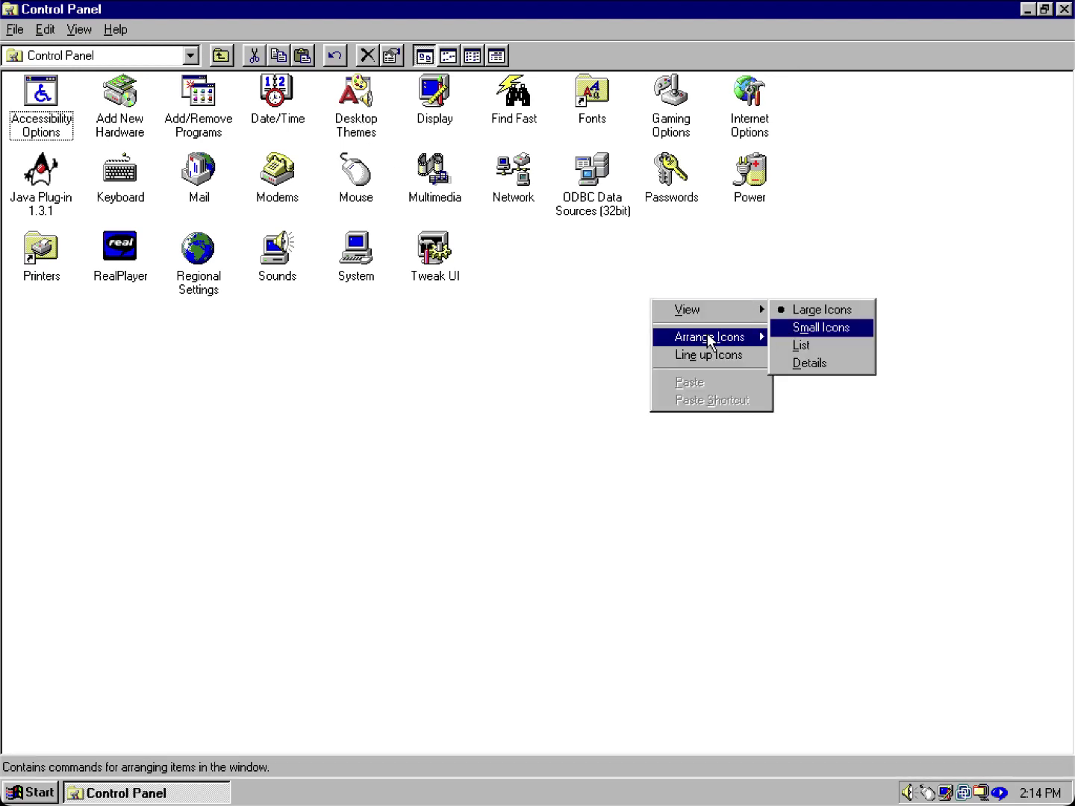
mouse_move(708, 342)
click(799, 377)
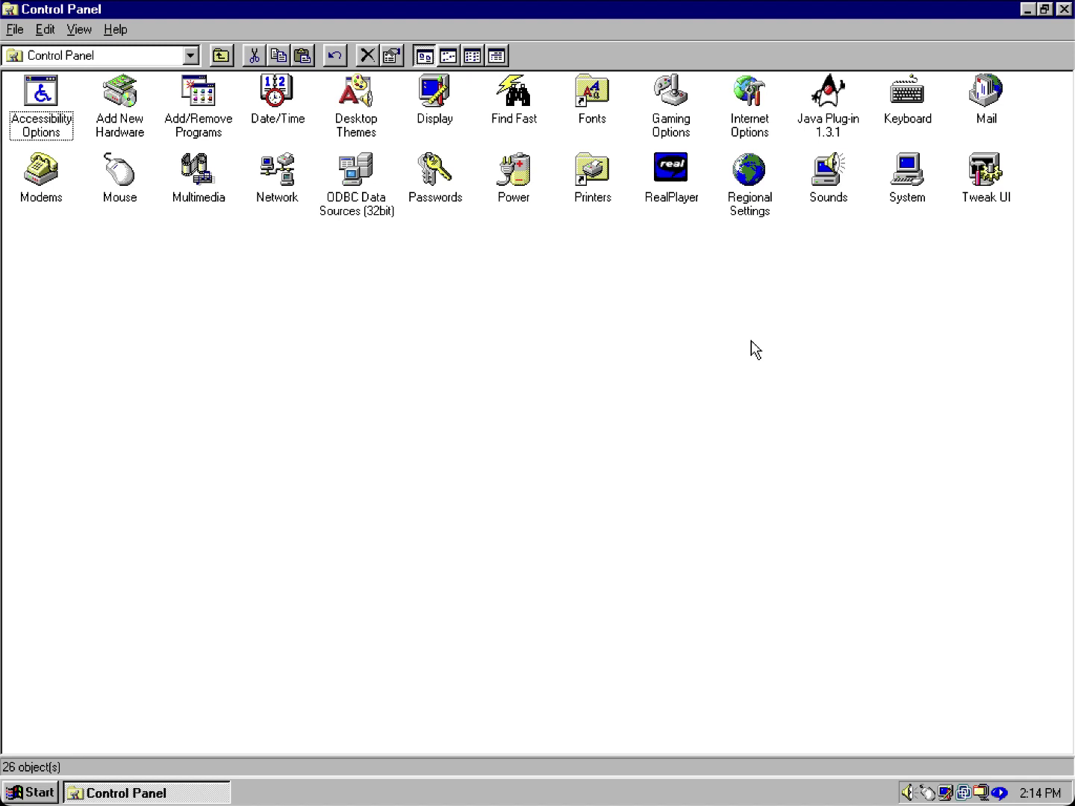
Open Desktop Themes and preview Ancient Pathways, Baseball and Blue Riverside.
double_click(371, 111)
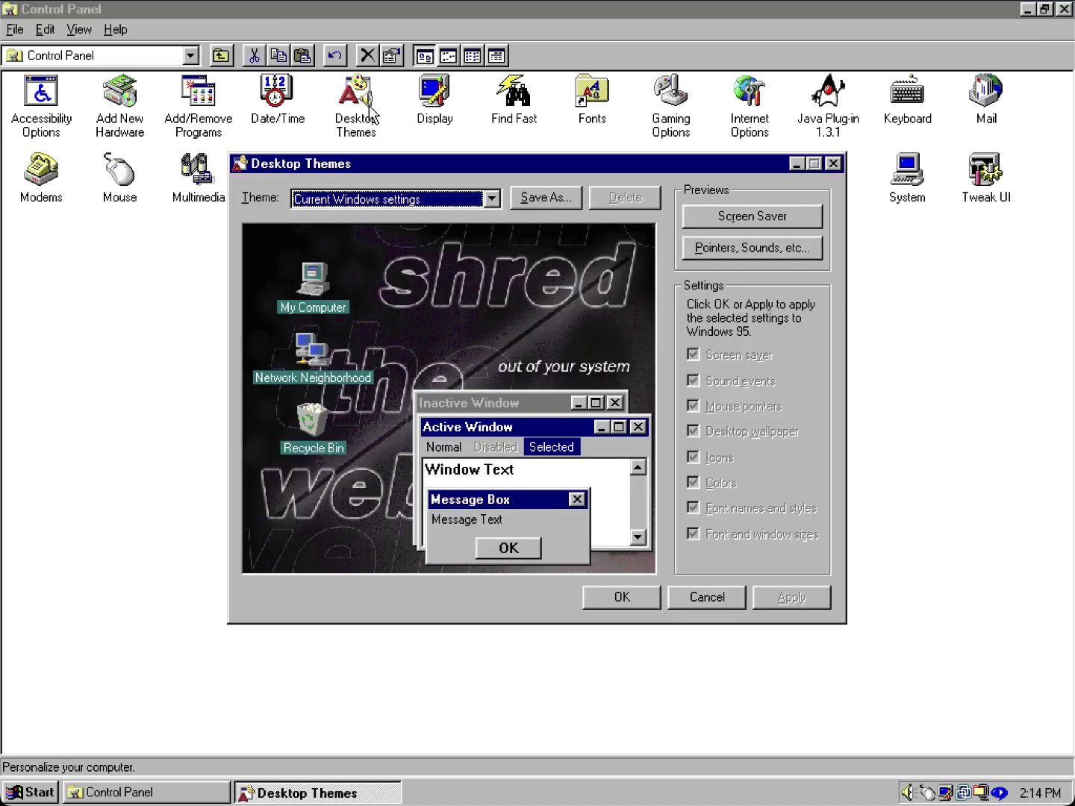
click(366, 200)
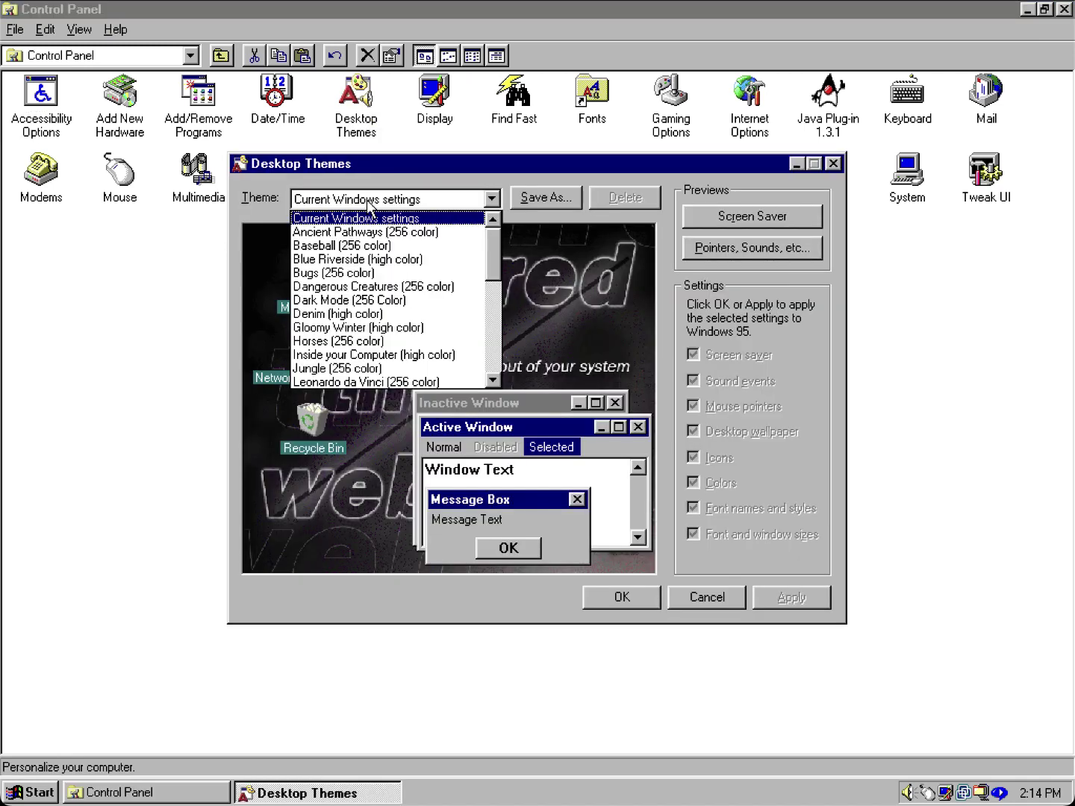
click(367, 199)
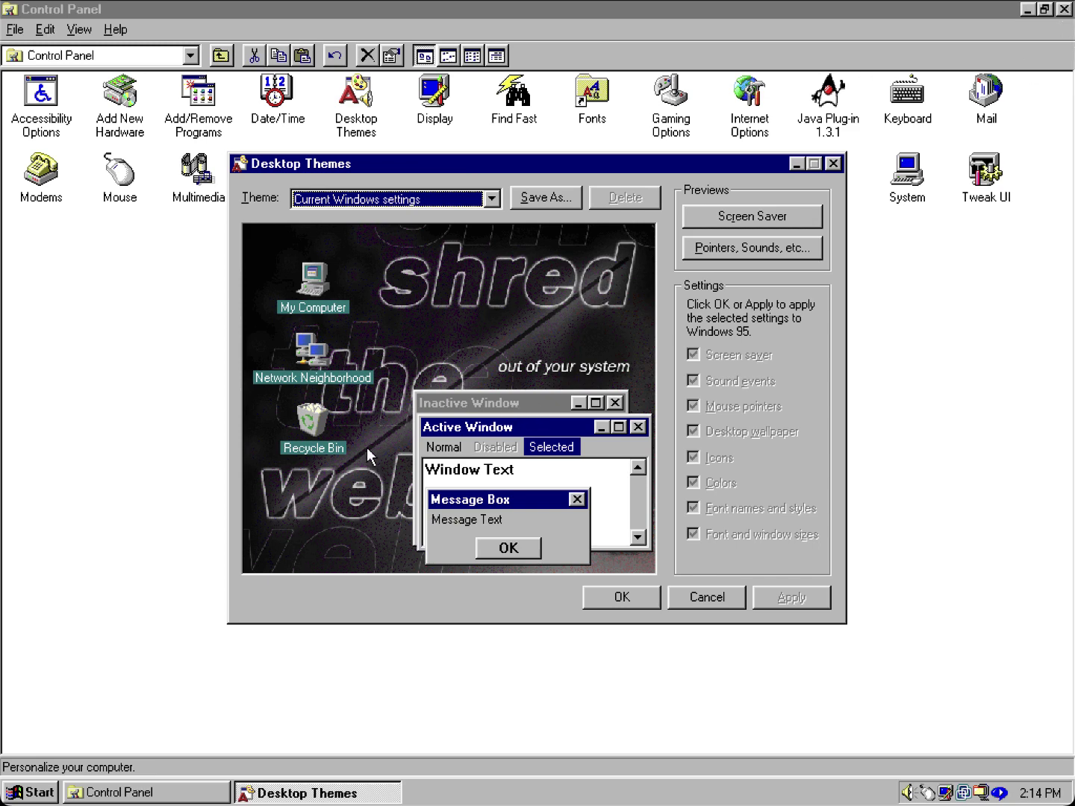
click(374, 200)
click(343, 232)
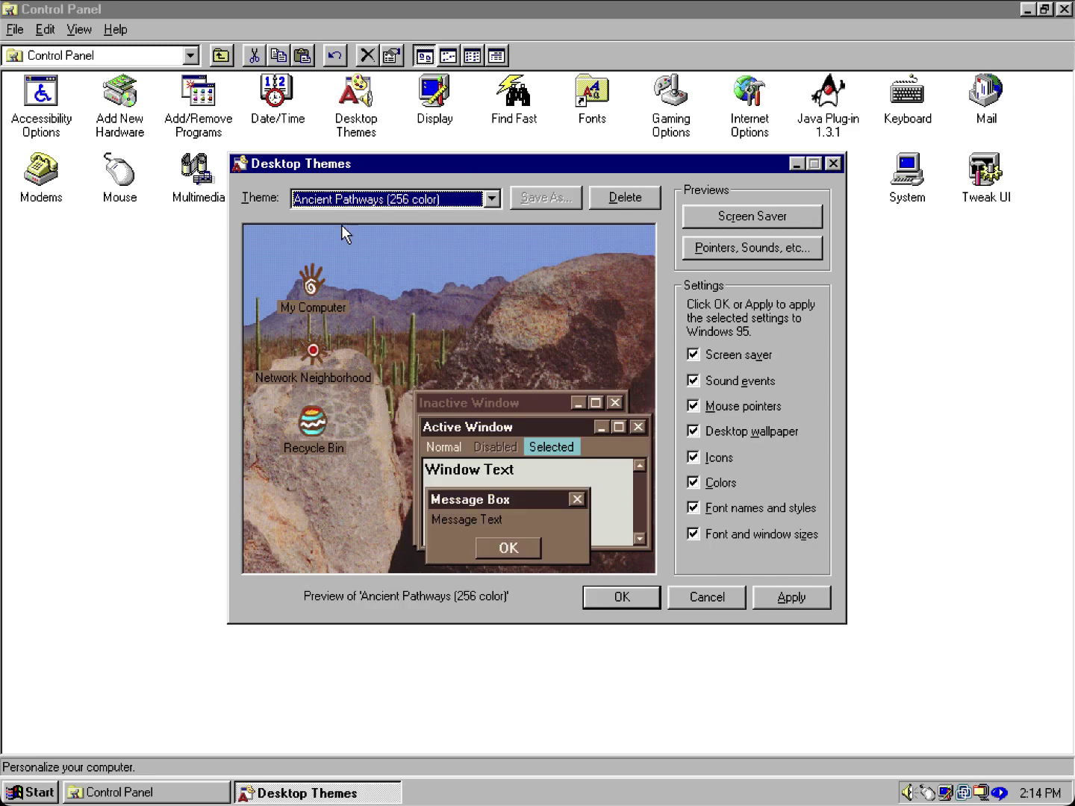
click(347, 199)
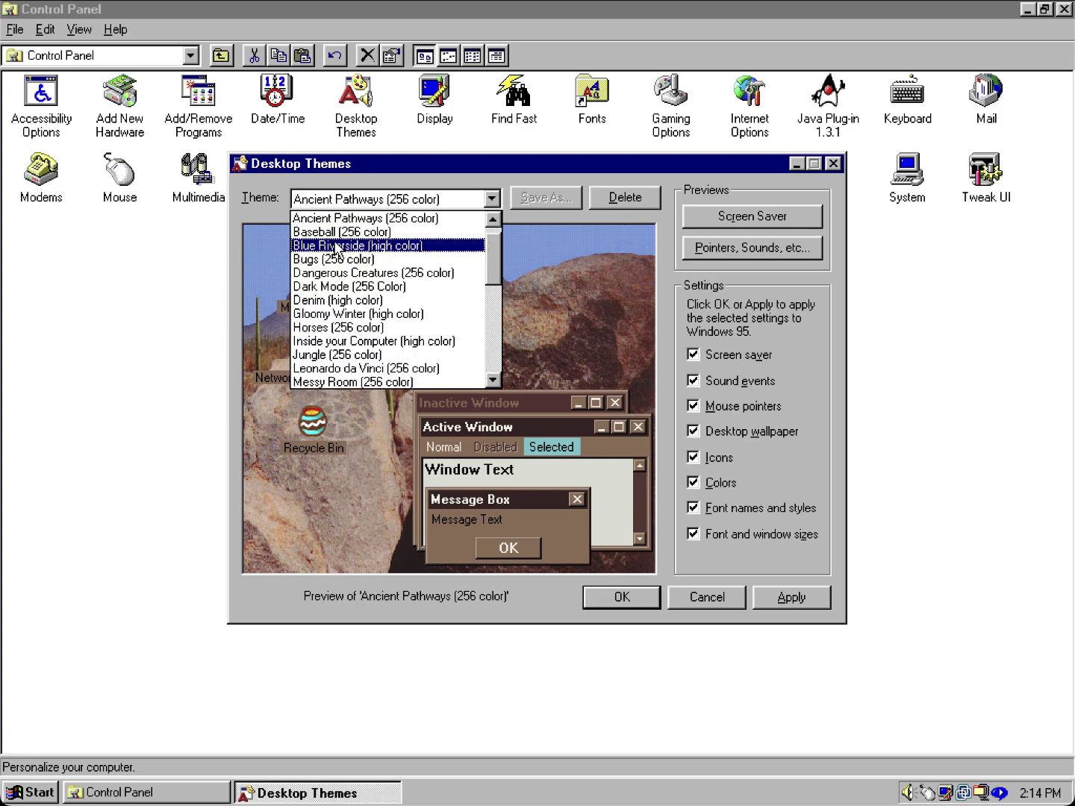
click(340, 233)
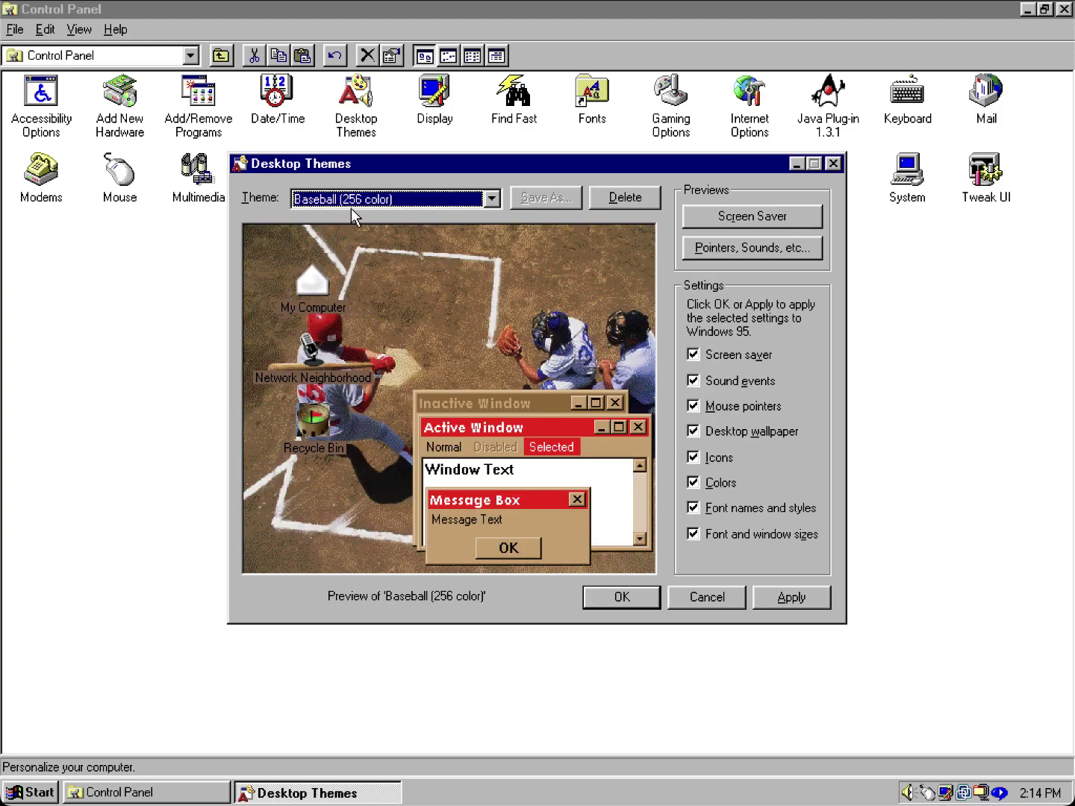
click(350, 205)
click(339, 226)
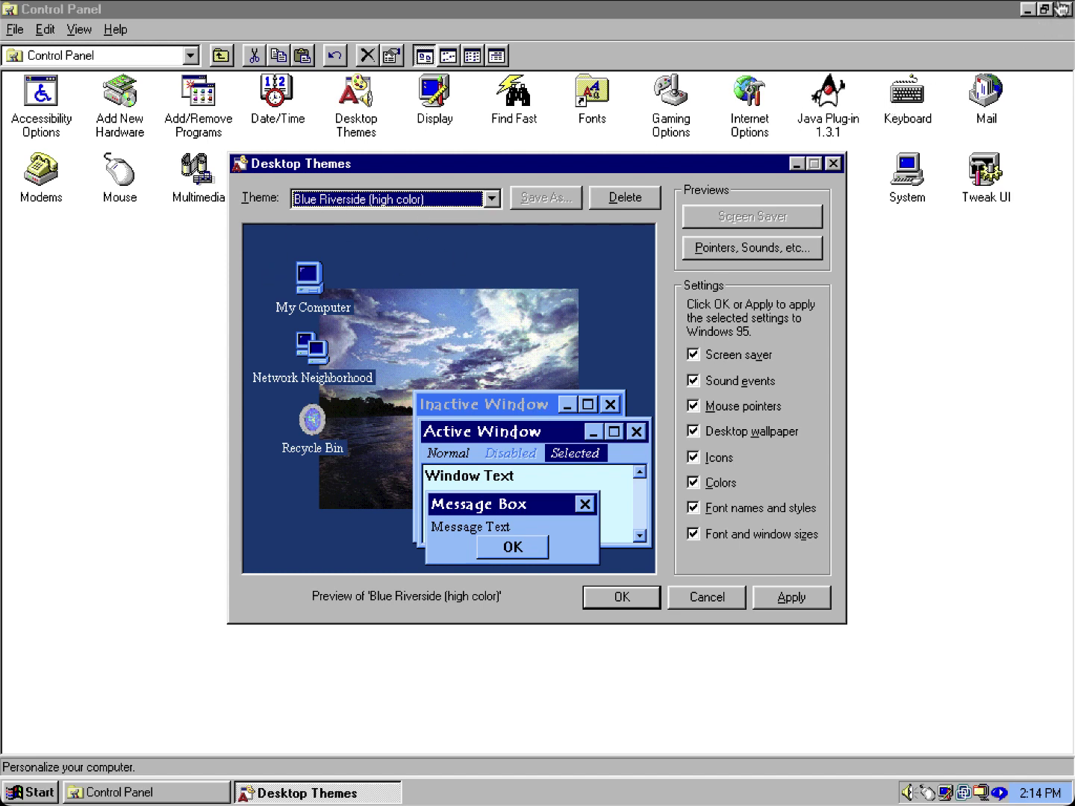
Minimize Control Panel, then preview Bugs, Dangerous Creatures, Dark Mode and Denim.
click(1016, 16)
click(1028, 14)
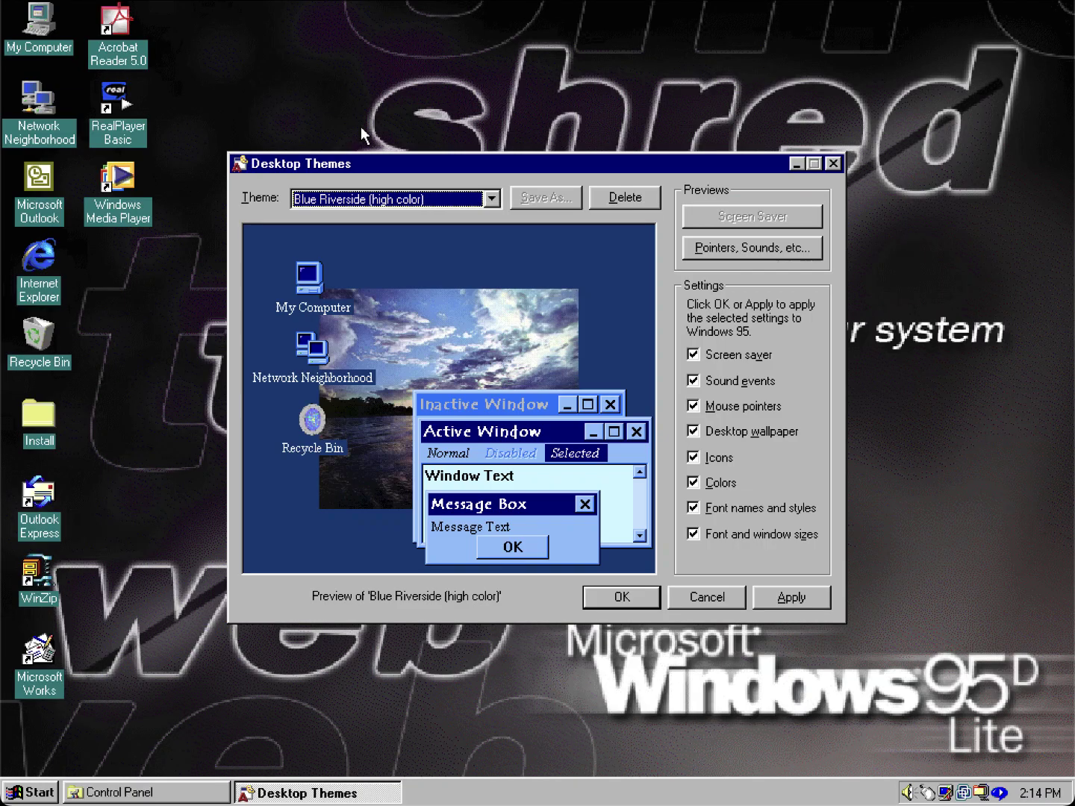
click(339, 204)
click(364, 232)
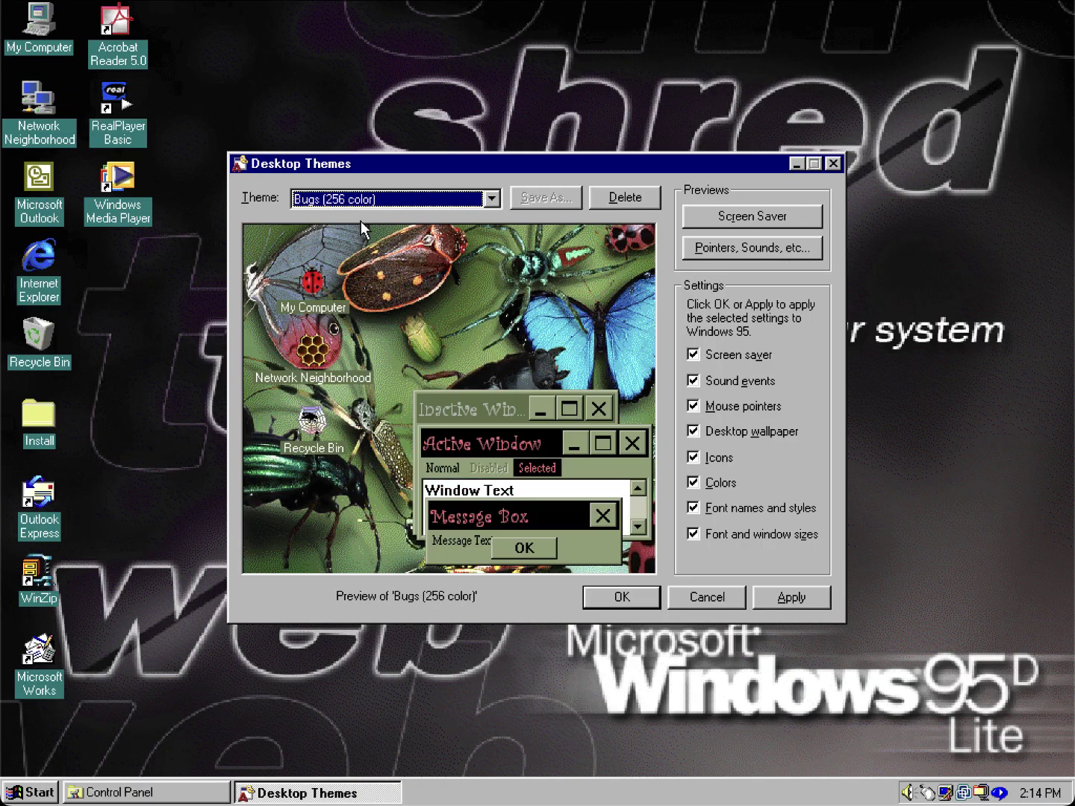
click(371, 203)
click(371, 231)
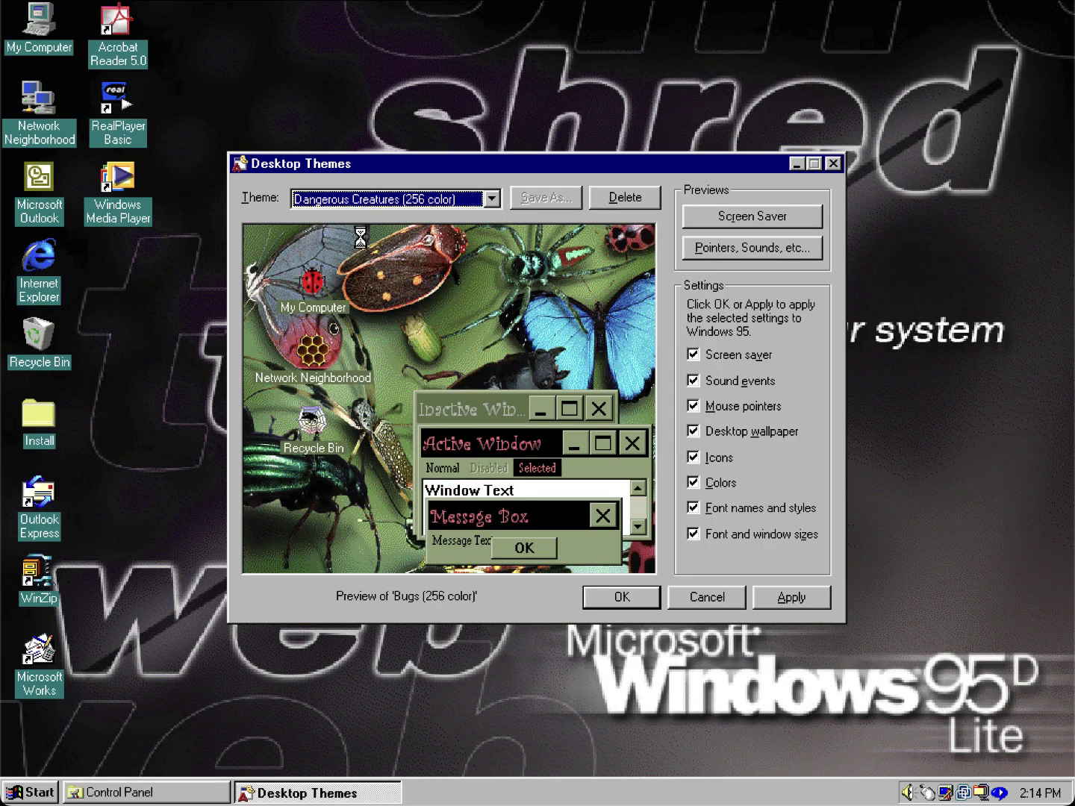
click(388, 209)
click(380, 231)
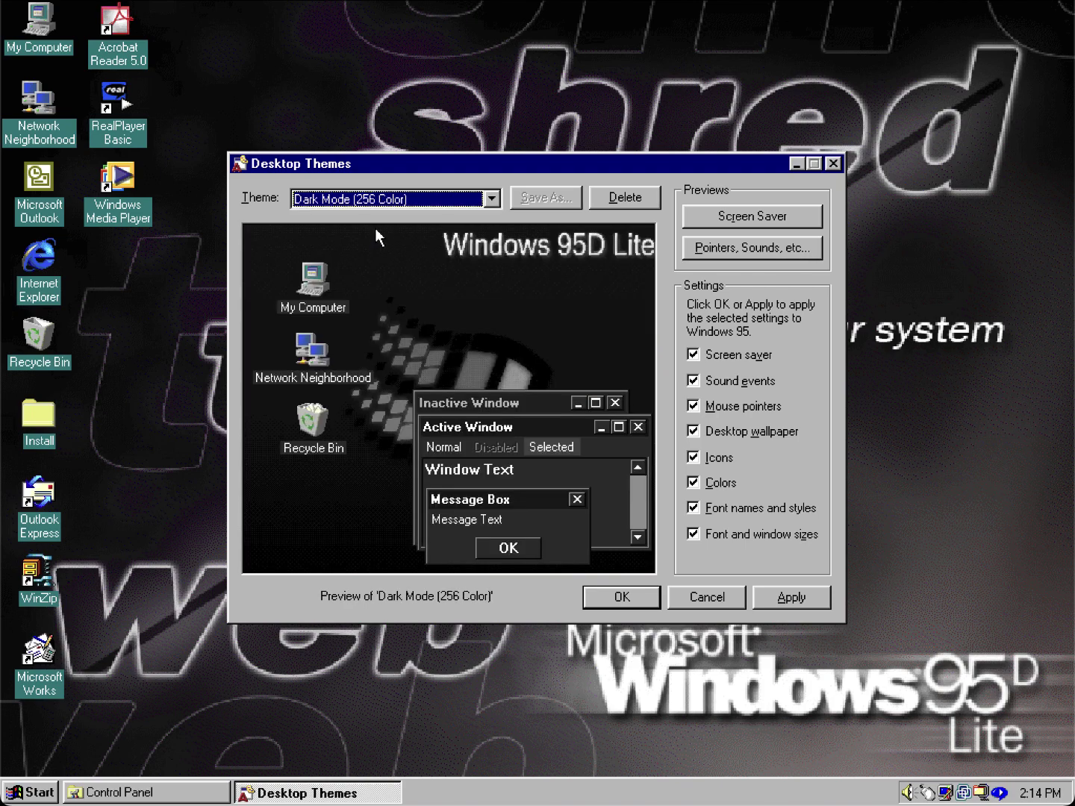
click(388, 203)
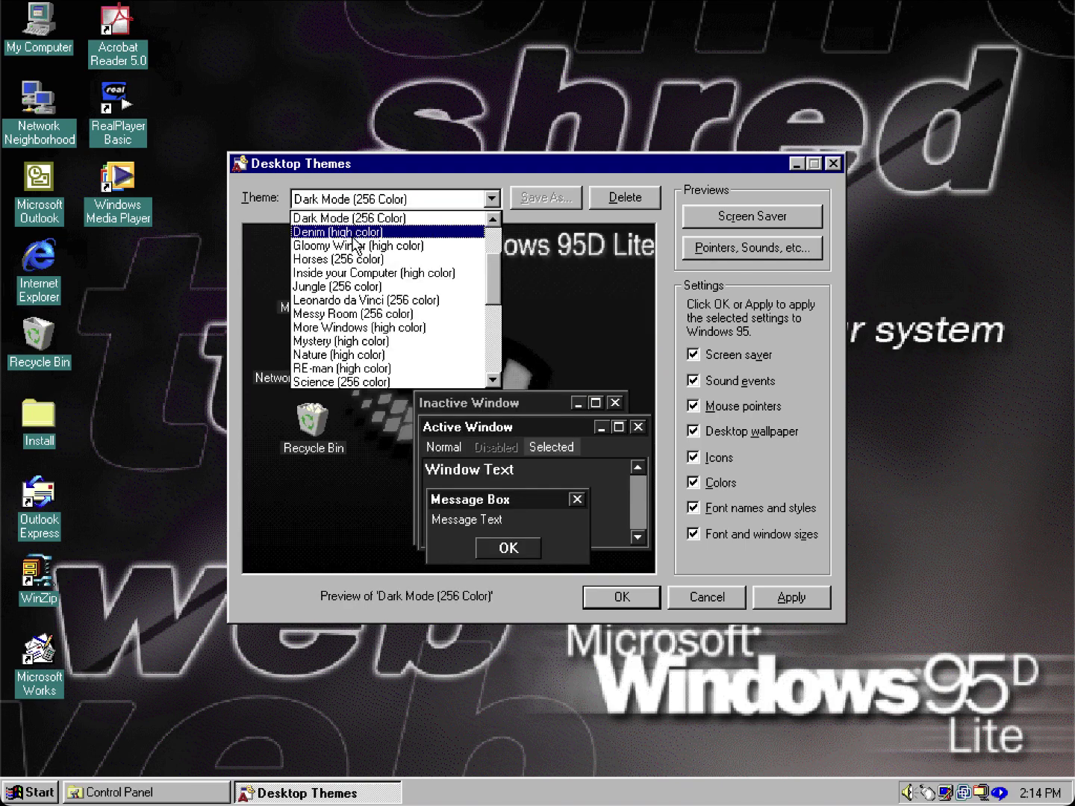
click(359, 232)
Preview Gloomy Winter, Horses, Inside your Computer, Jungle, Leonardo da Vinci, Messy Room and More Windows.
click(366, 206)
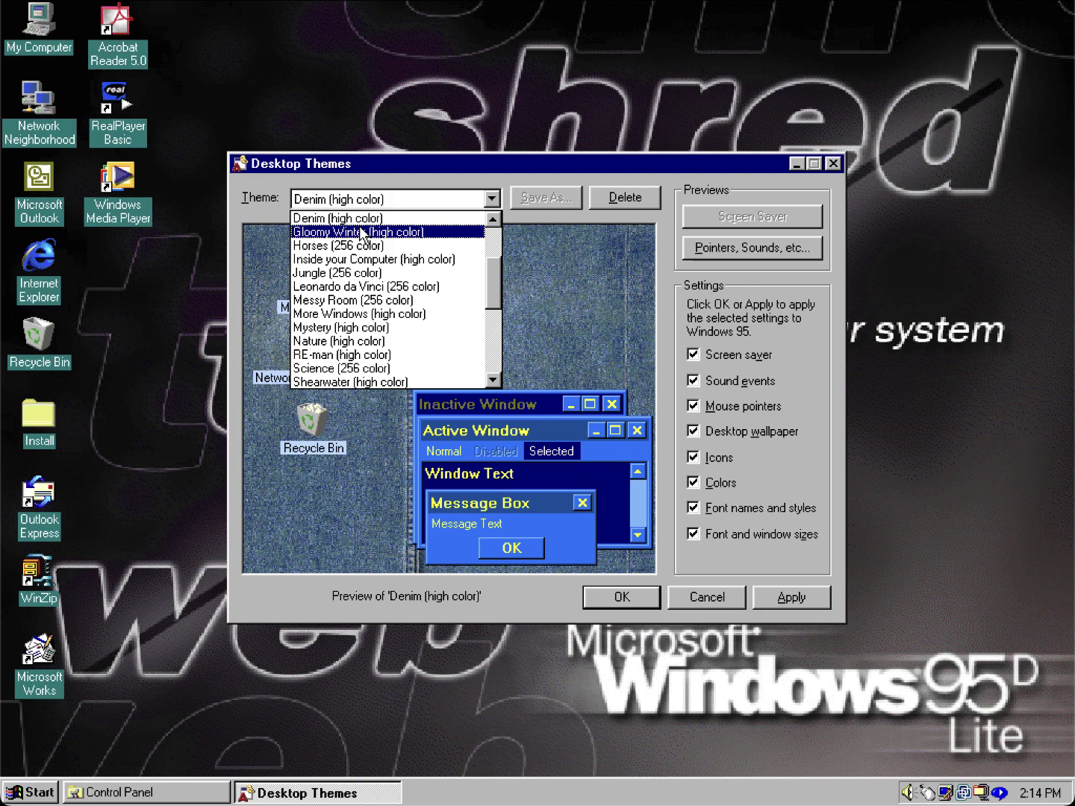
click(422, 238)
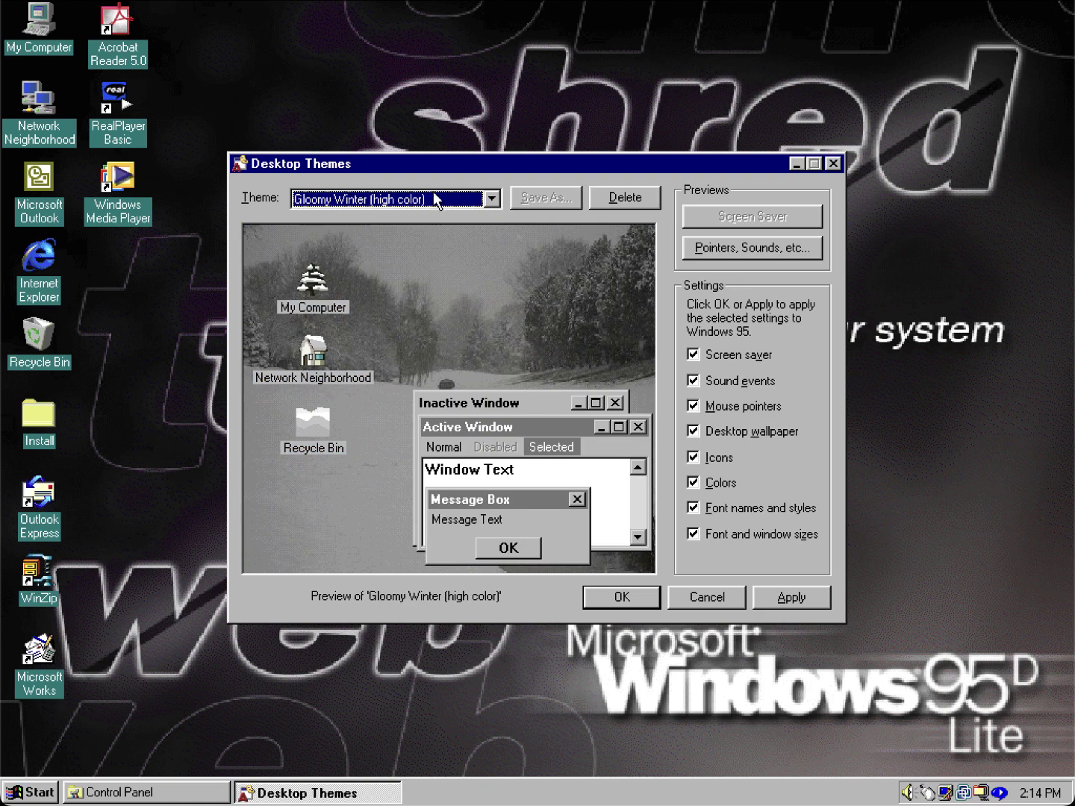
click(440, 199)
click(435, 233)
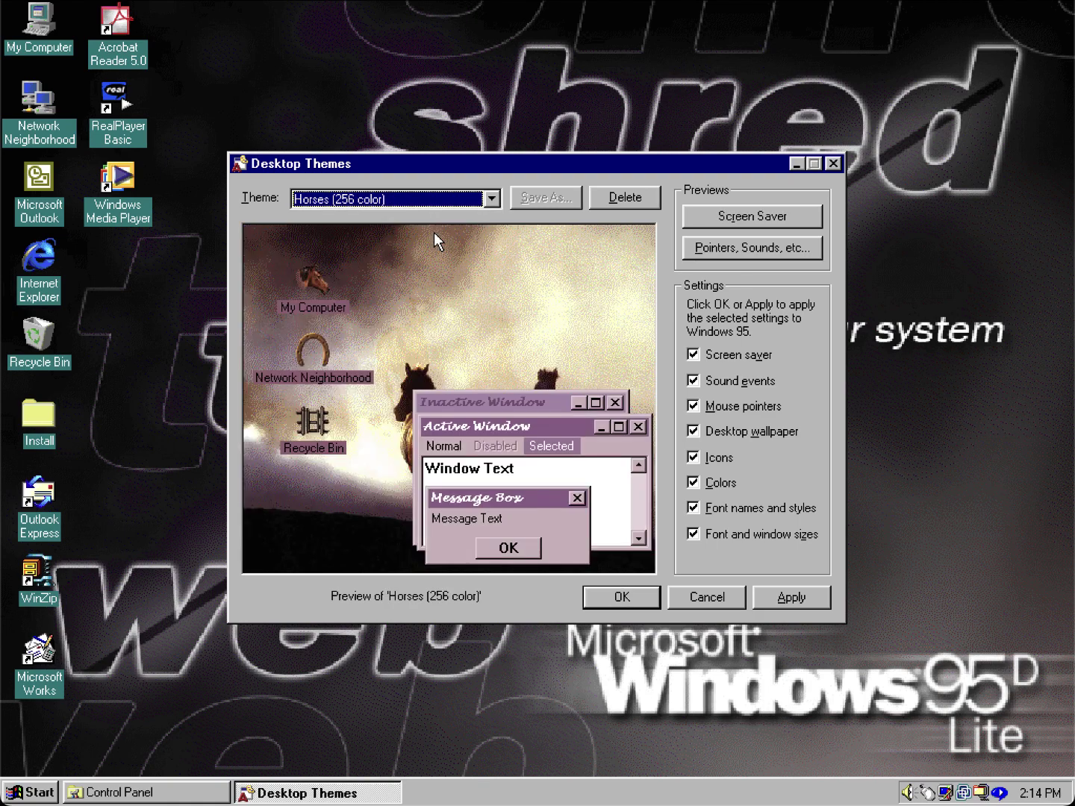
click(435, 199)
click(436, 232)
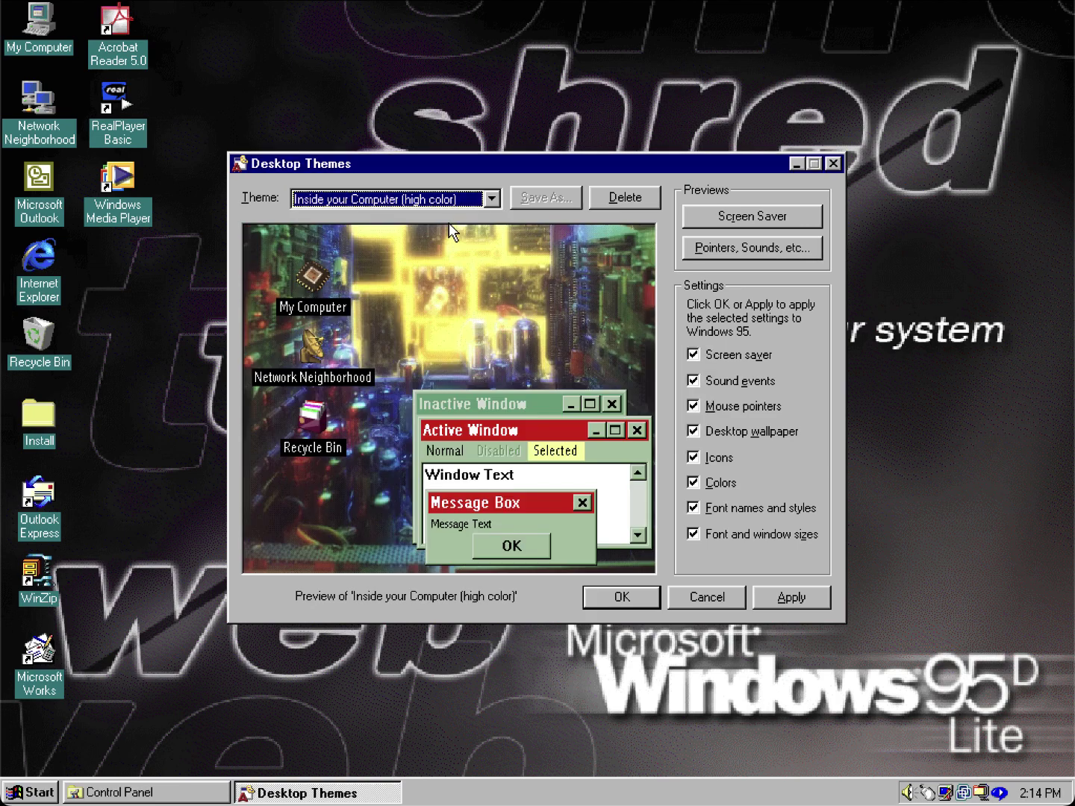
click(440, 201)
click(429, 233)
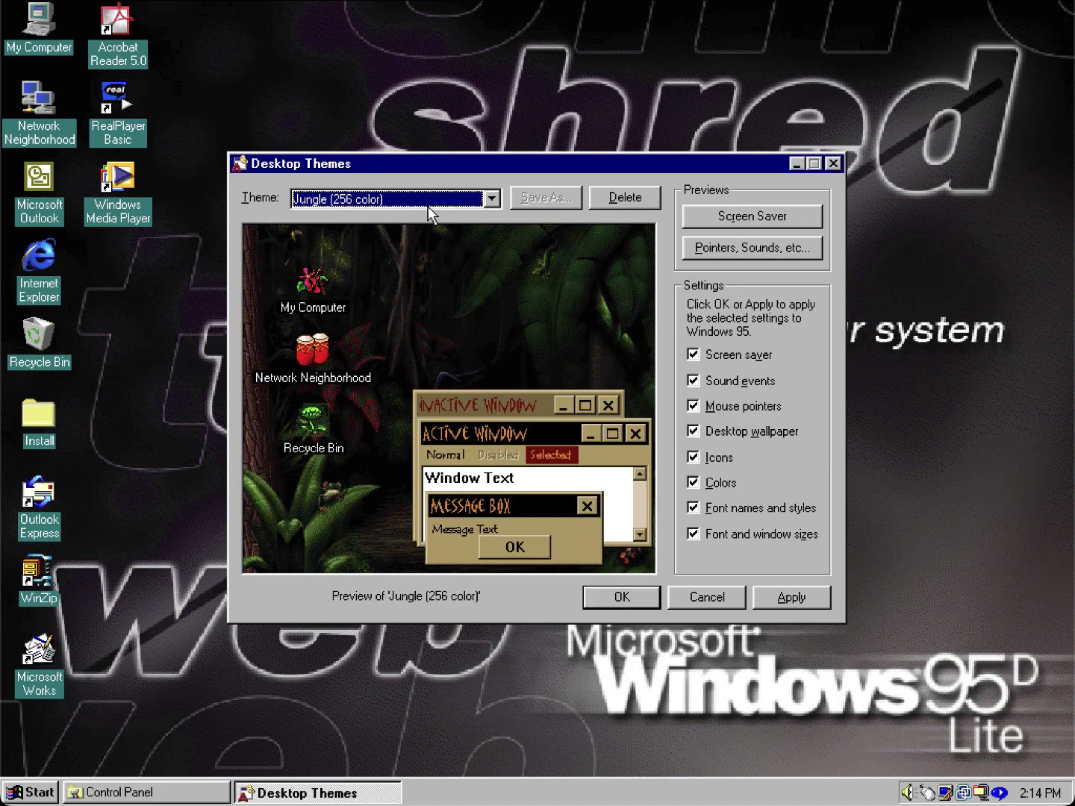
click(428, 205)
click(428, 232)
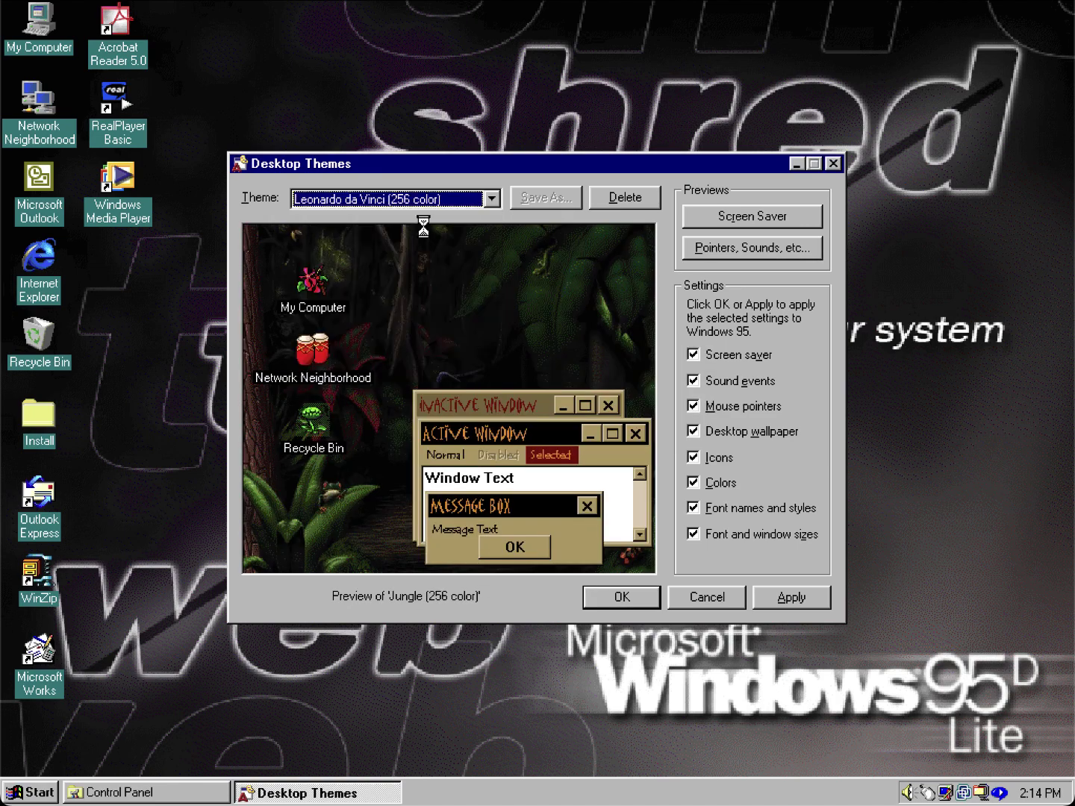
click(426, 203)
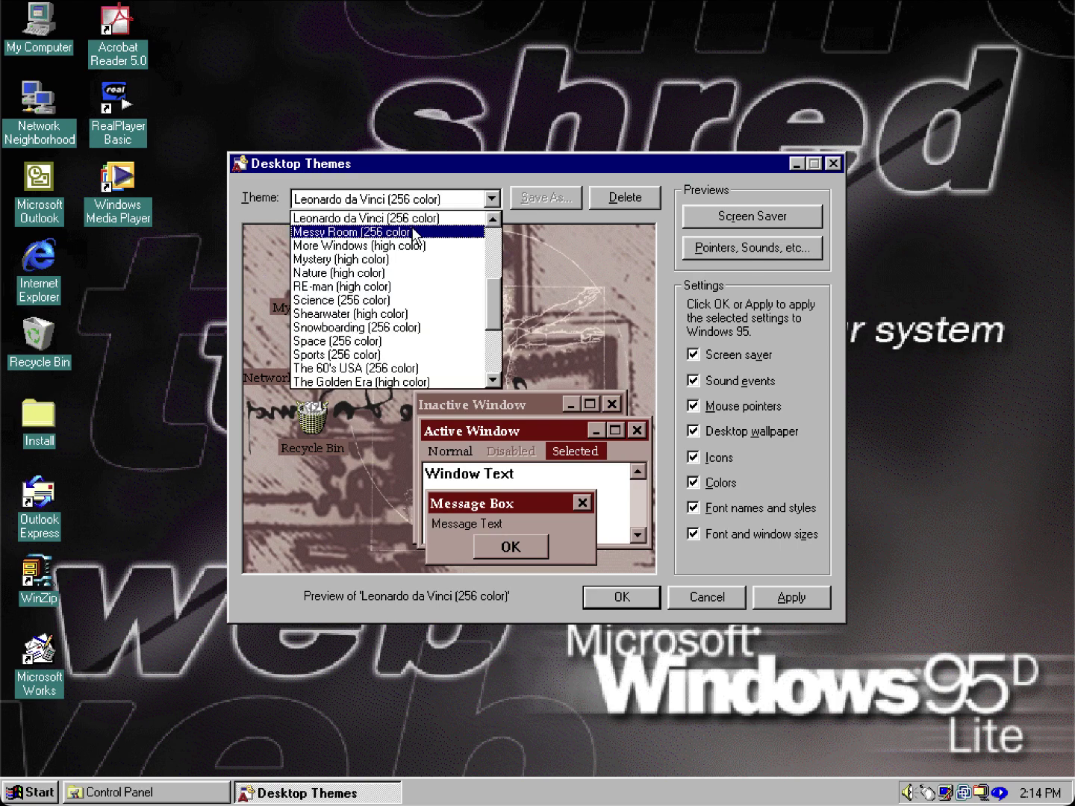
click(420, 231)
click(416, 203)
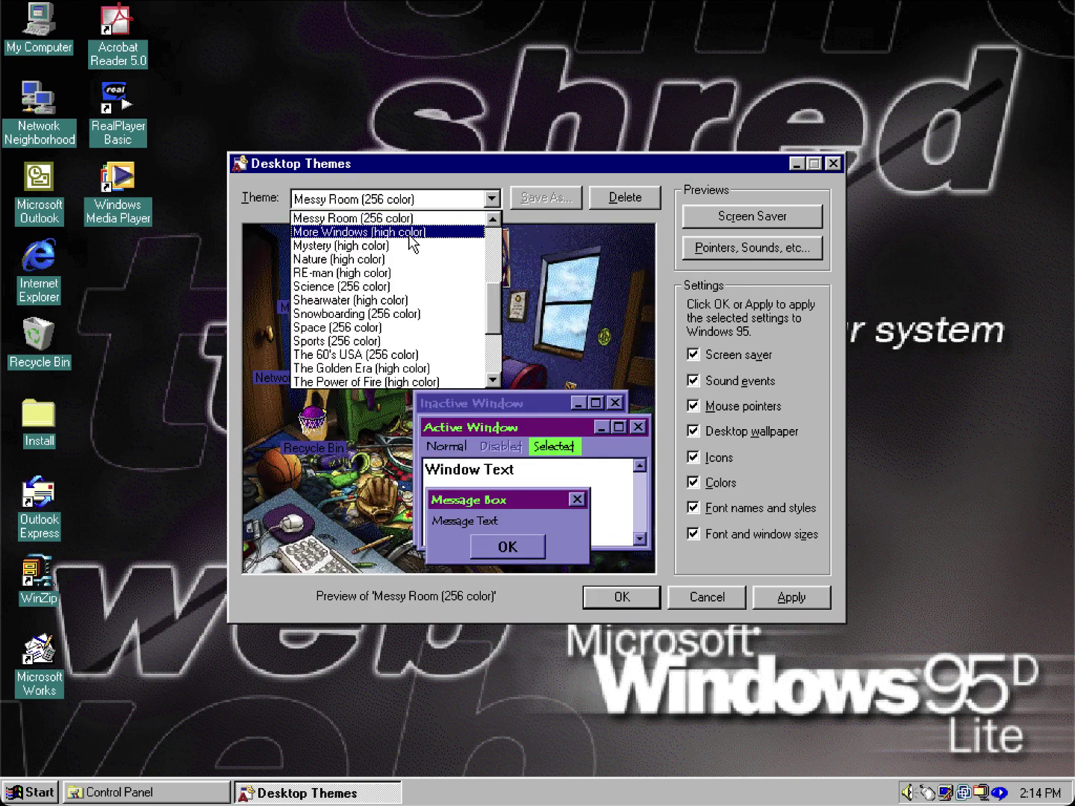
click(413, 232)
Preview the Mystery, Nature, RE-man, Science and Snowboarding themes.
click(400, 200)
click(372, 232)
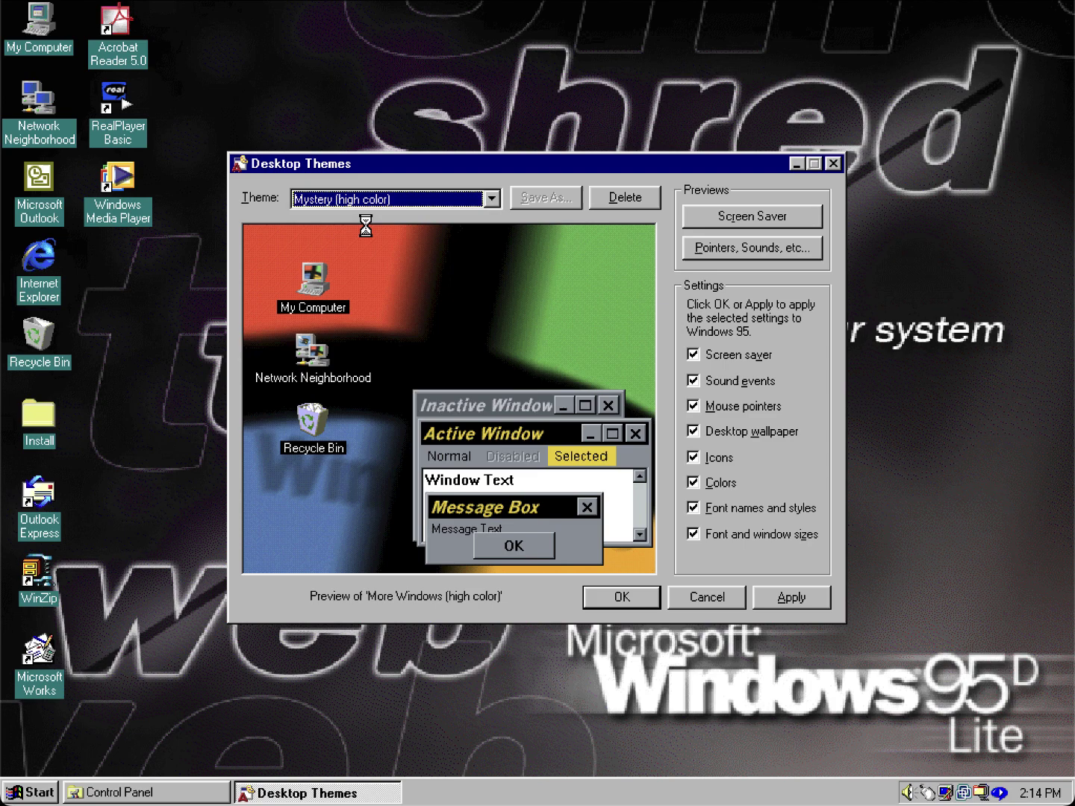
click(367, 204)
click(362, 234)
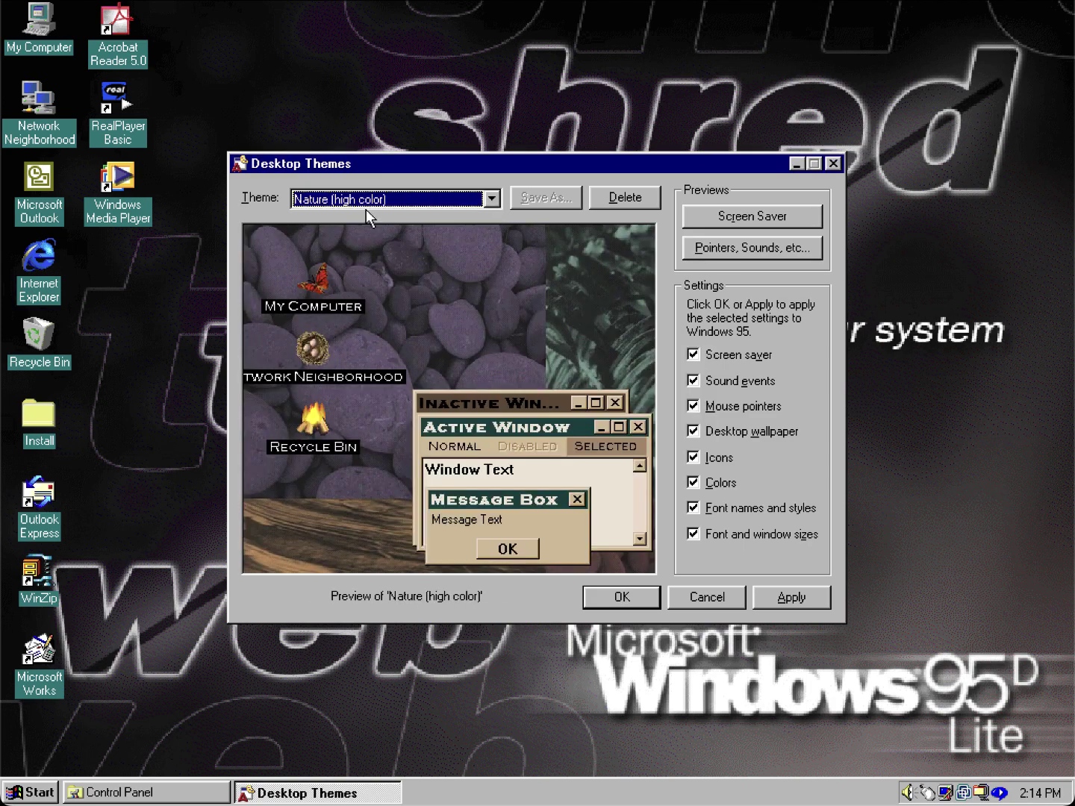
click(366, 203)
click(356, 230)
click(366, 200)
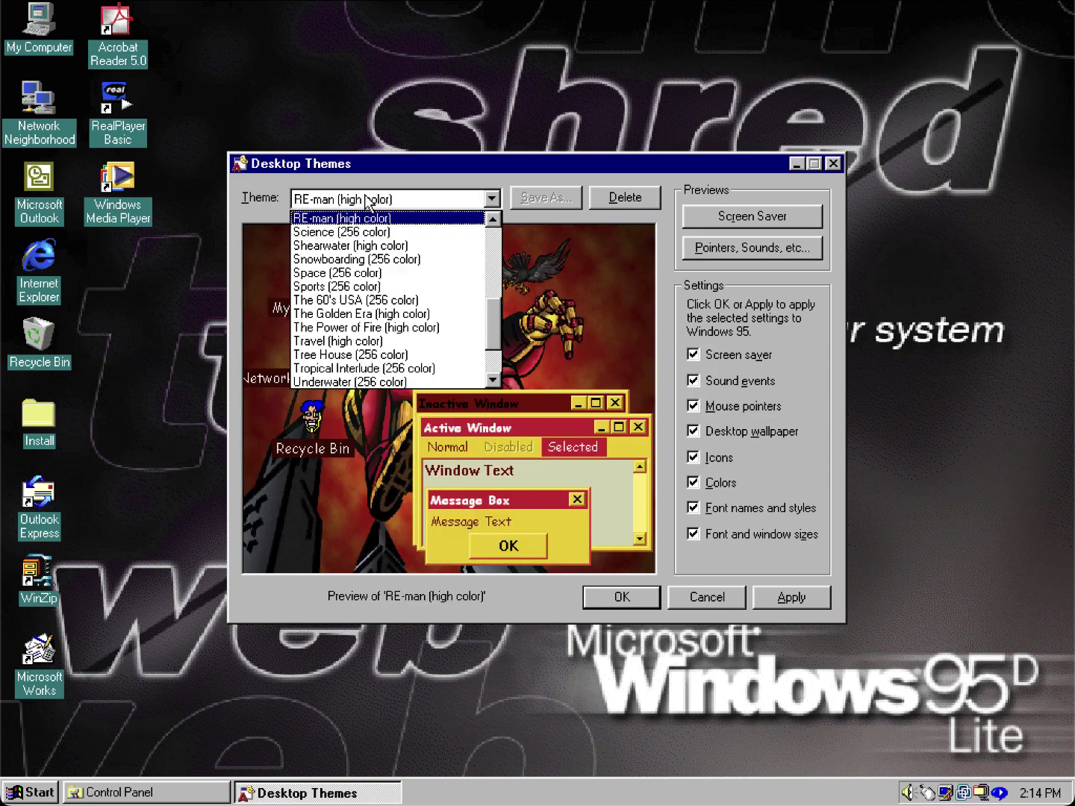
click(366, 231)
click(364, 205)
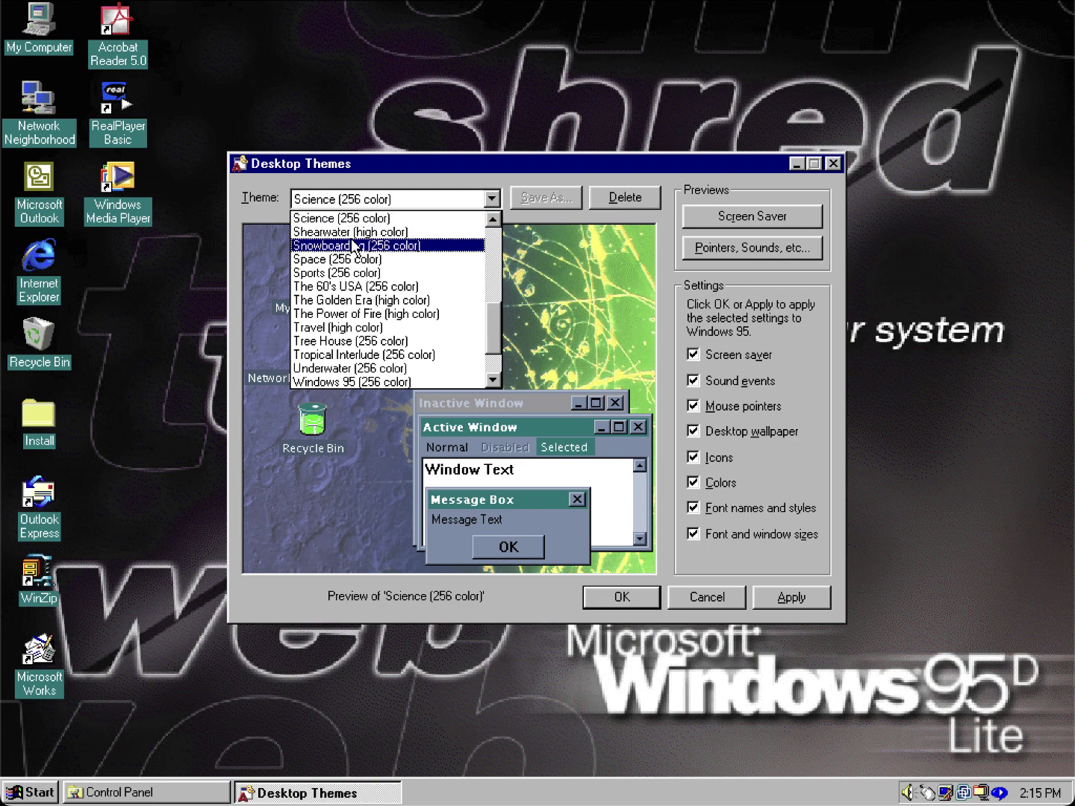
click(358, 244)
Preview Shearwater, Space, Sports, The 60's USA and finally The Golden Era (high color).
click(362, 204)
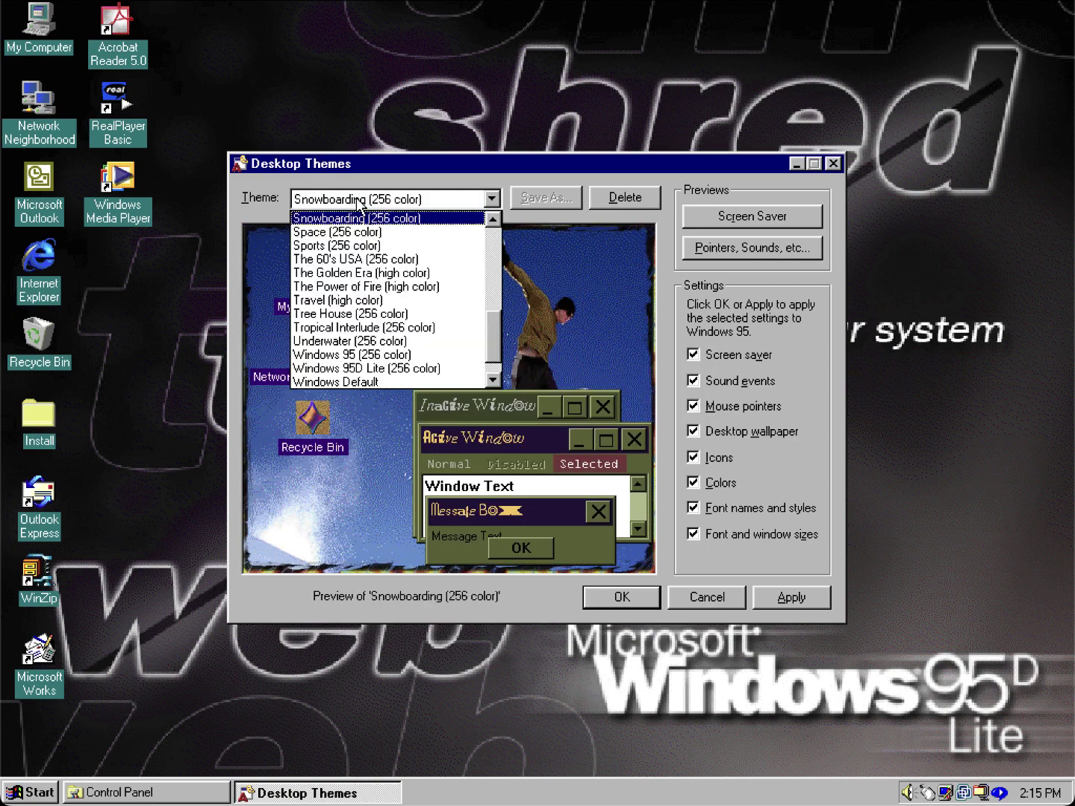
click(492, 198)
click(491, 198)
click(492, 219)
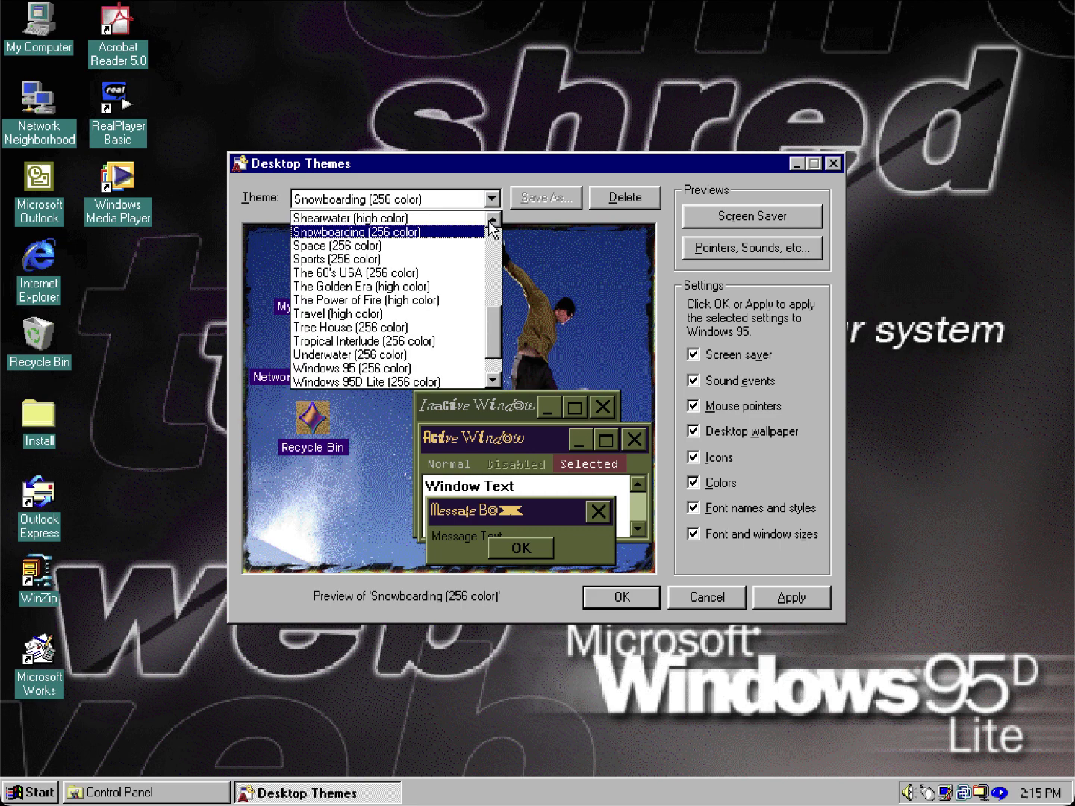
click(423, 218)
click(416, 203)
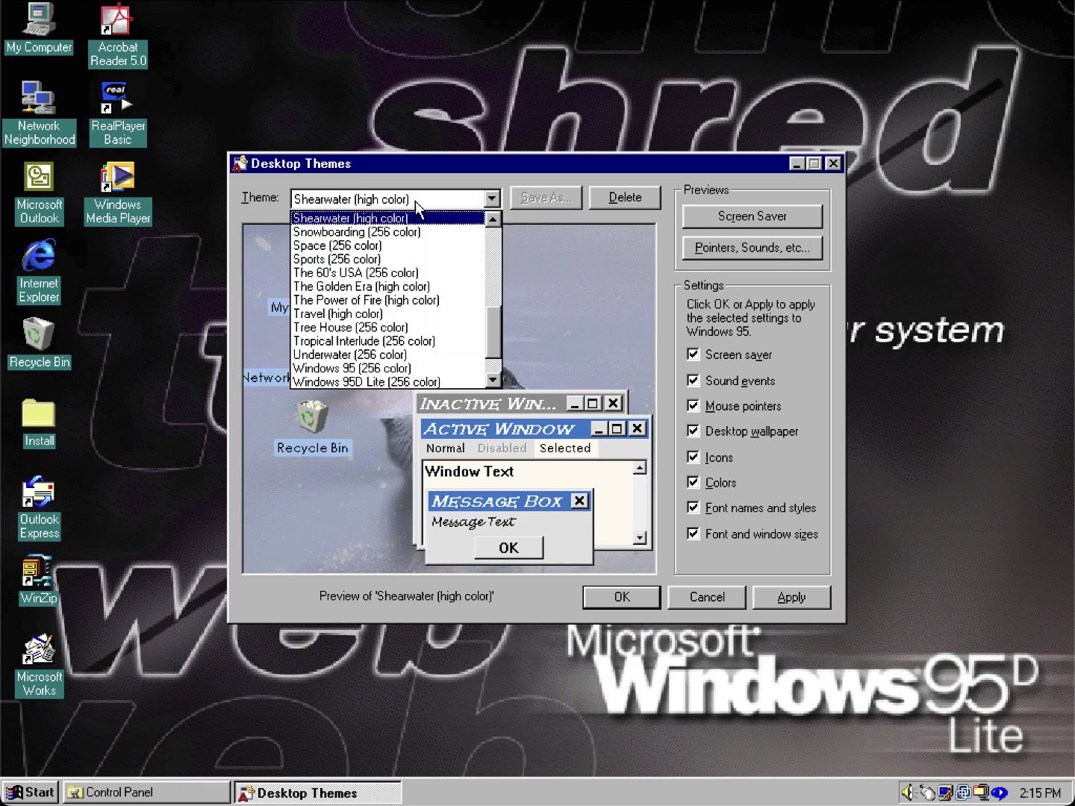
click(407, 246)
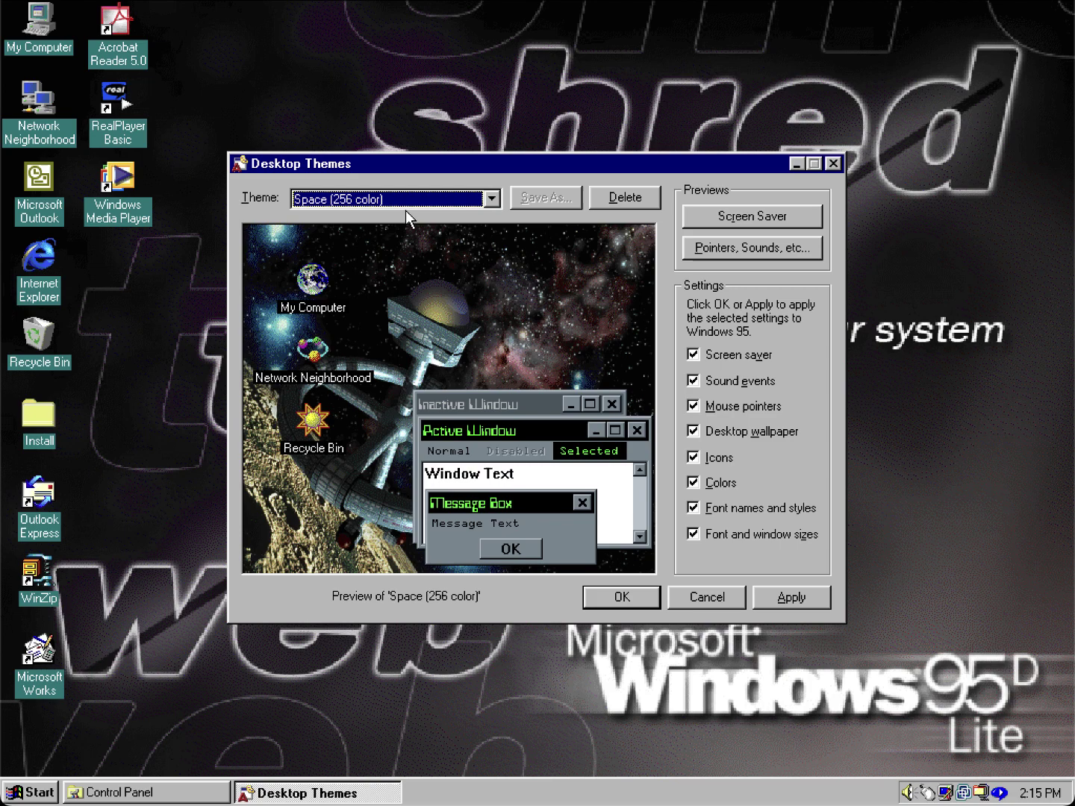
click(407, 201)
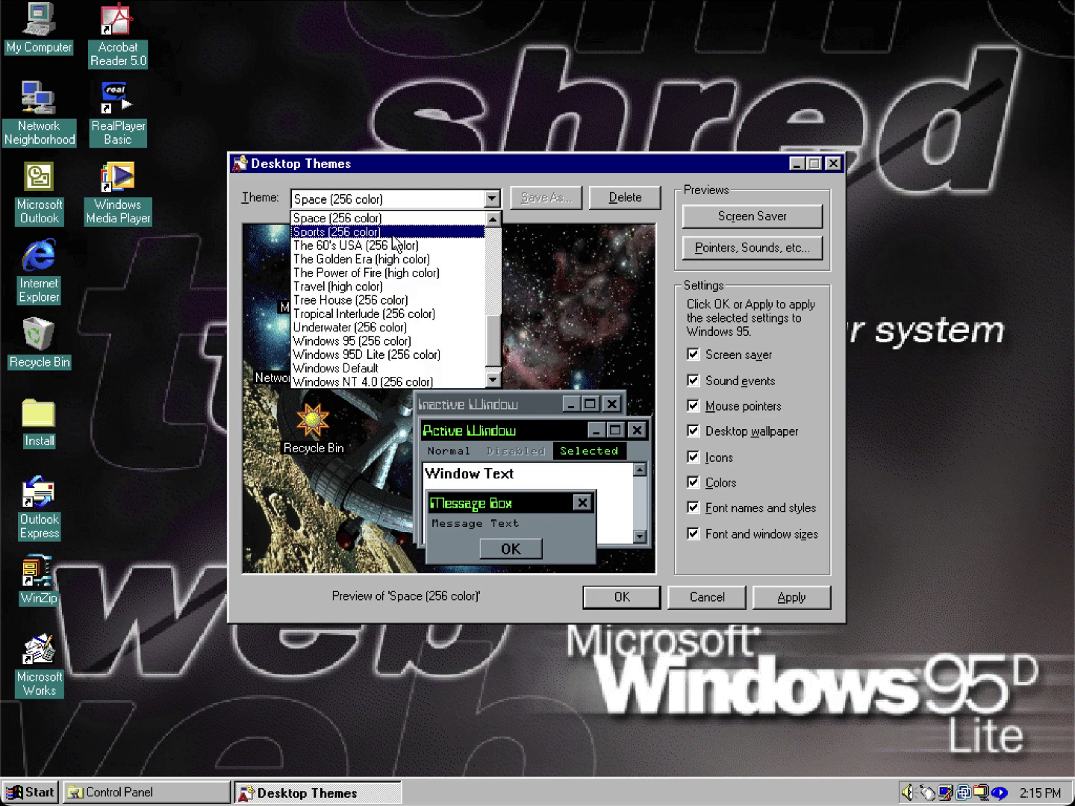
click(397, 232)
click(394, 209)
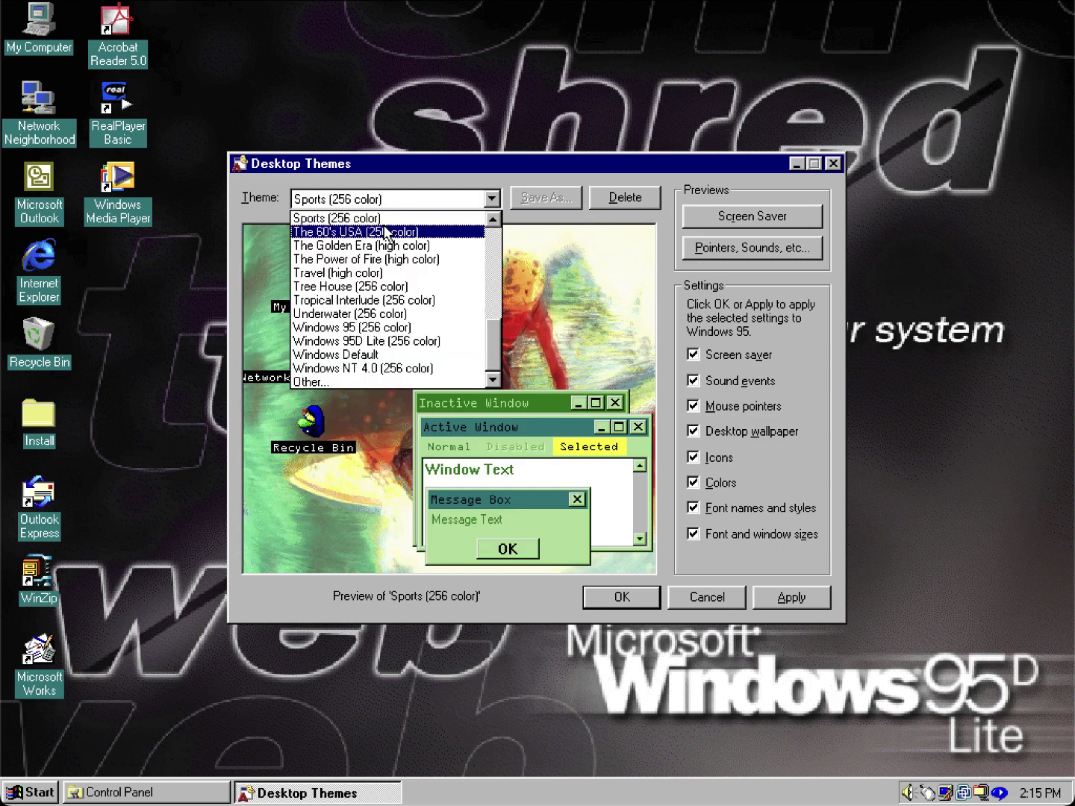
click(386, 231)
click(388, 203)
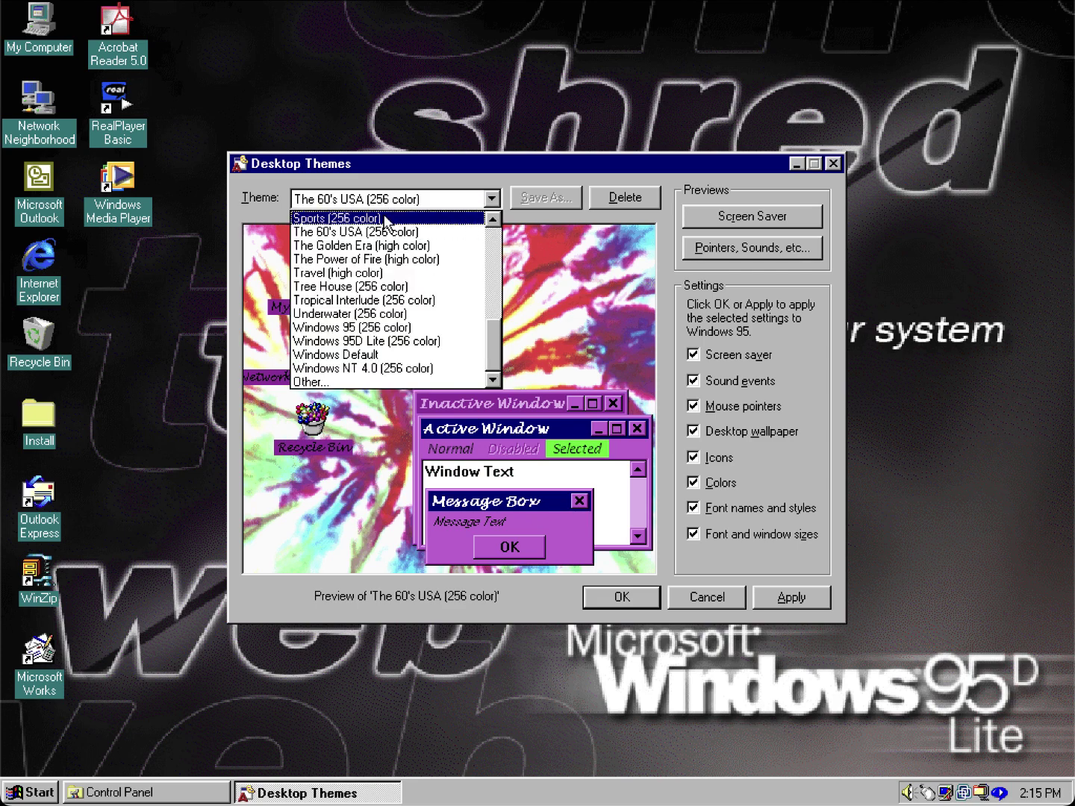
click(385, 245)
click(392, 204)
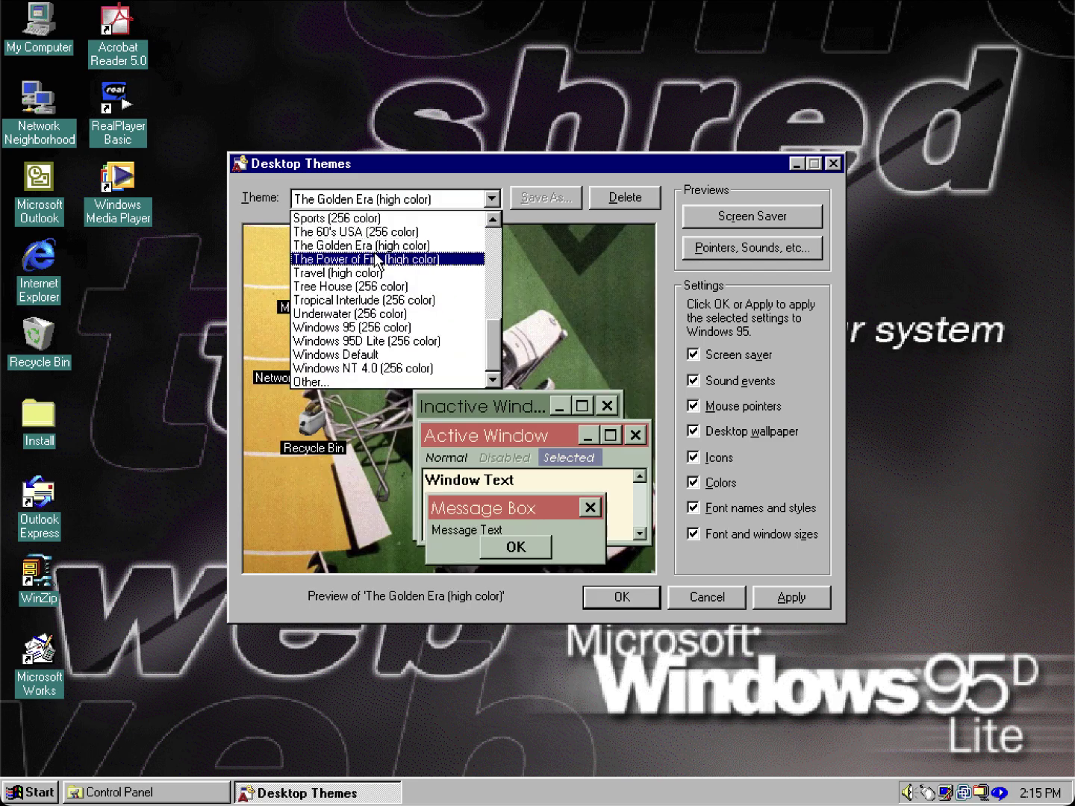
Preview the Power of Fire, Travel, Tree House, Tropical Interlude, Underwater and Windows 95 themes in turn.
click(376, 259)
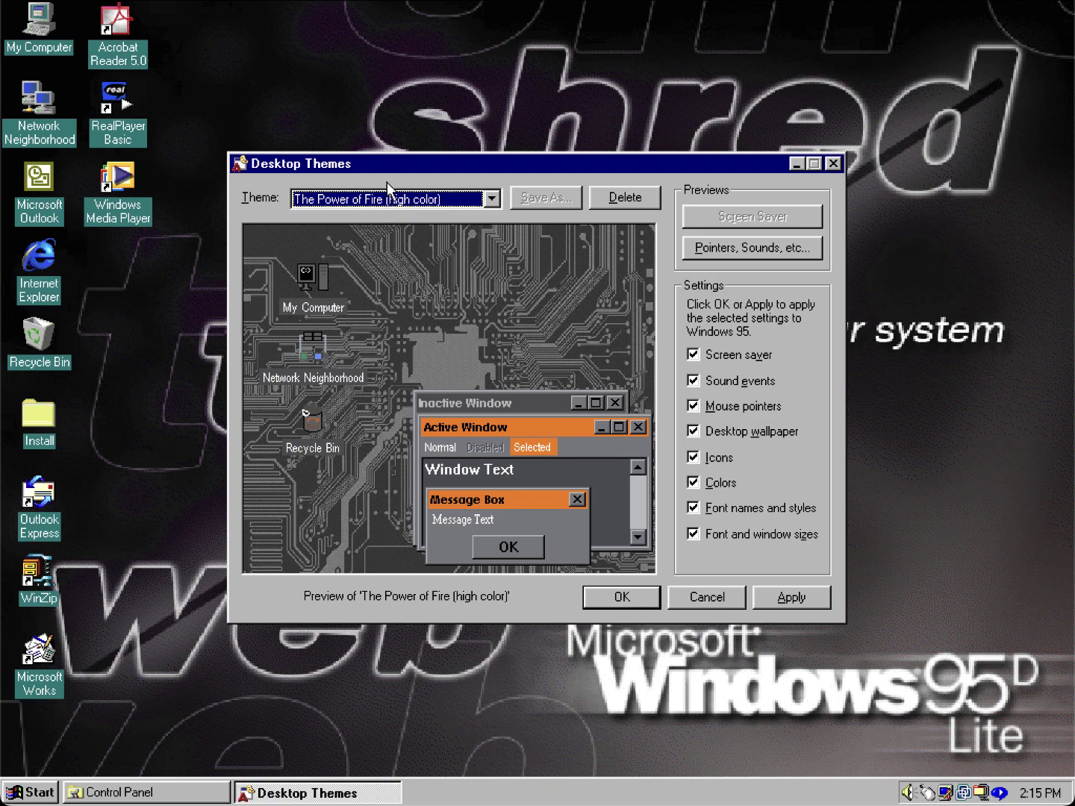
click(403, 203)
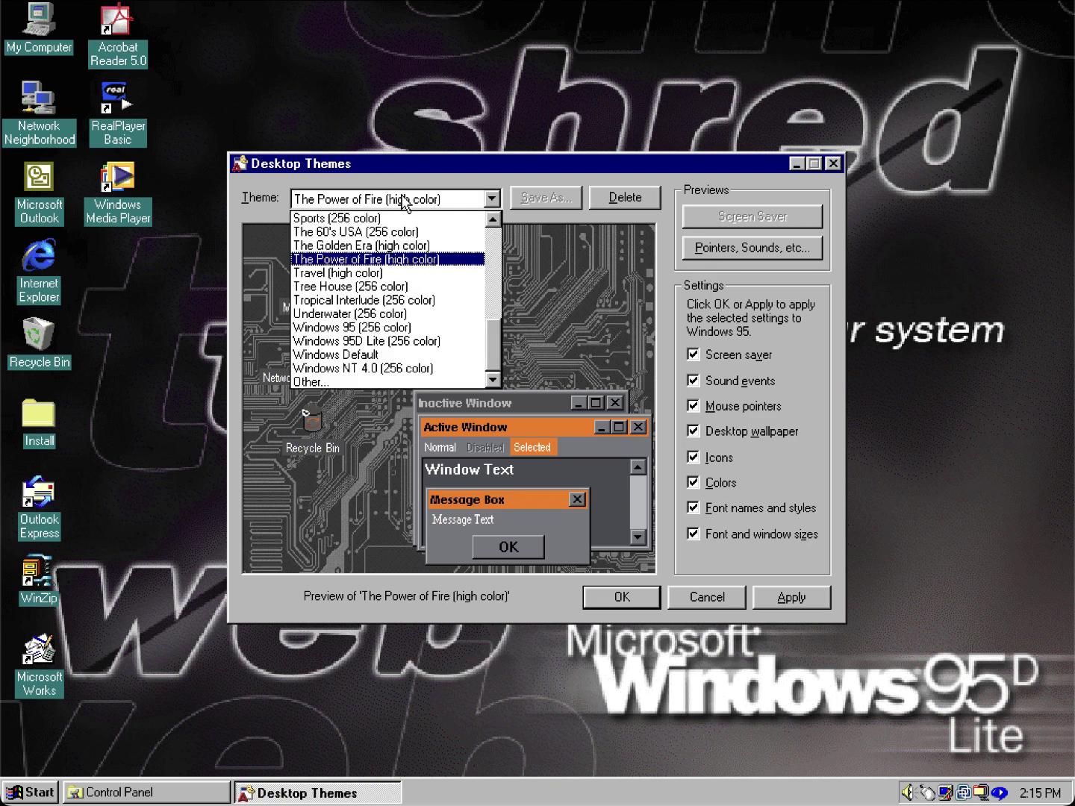
click(329, 273)
click(356, 199)
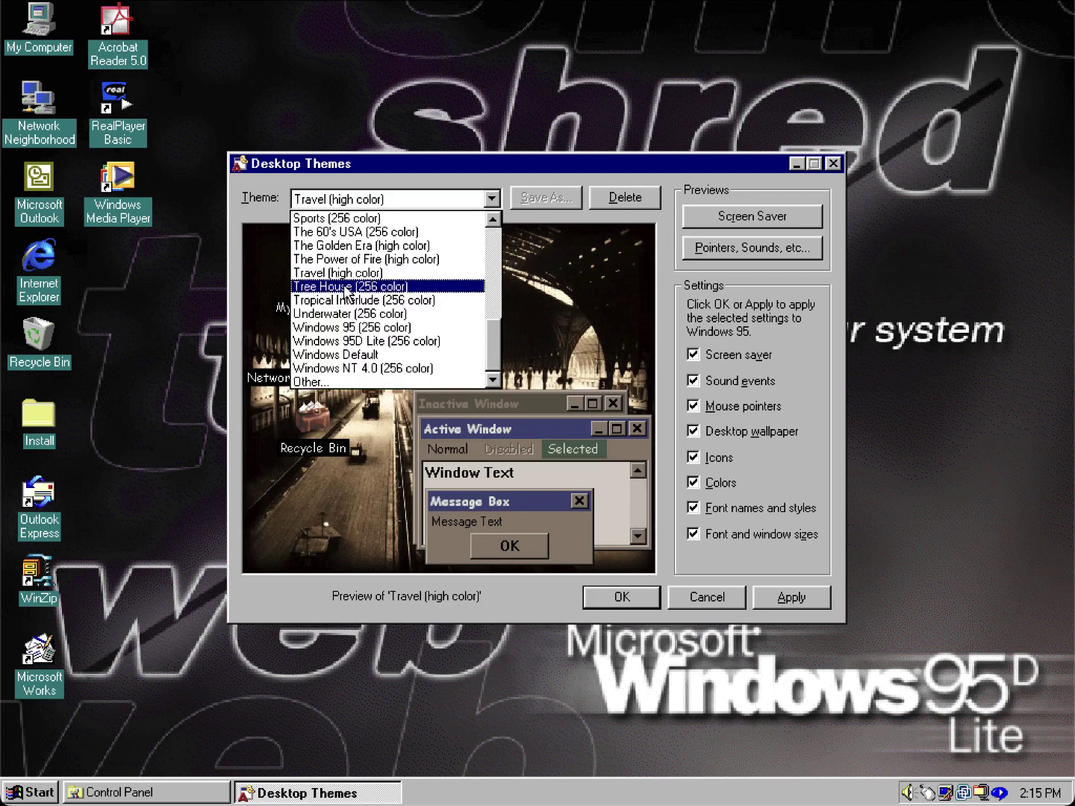
click(347, 286)
click(359, 198)
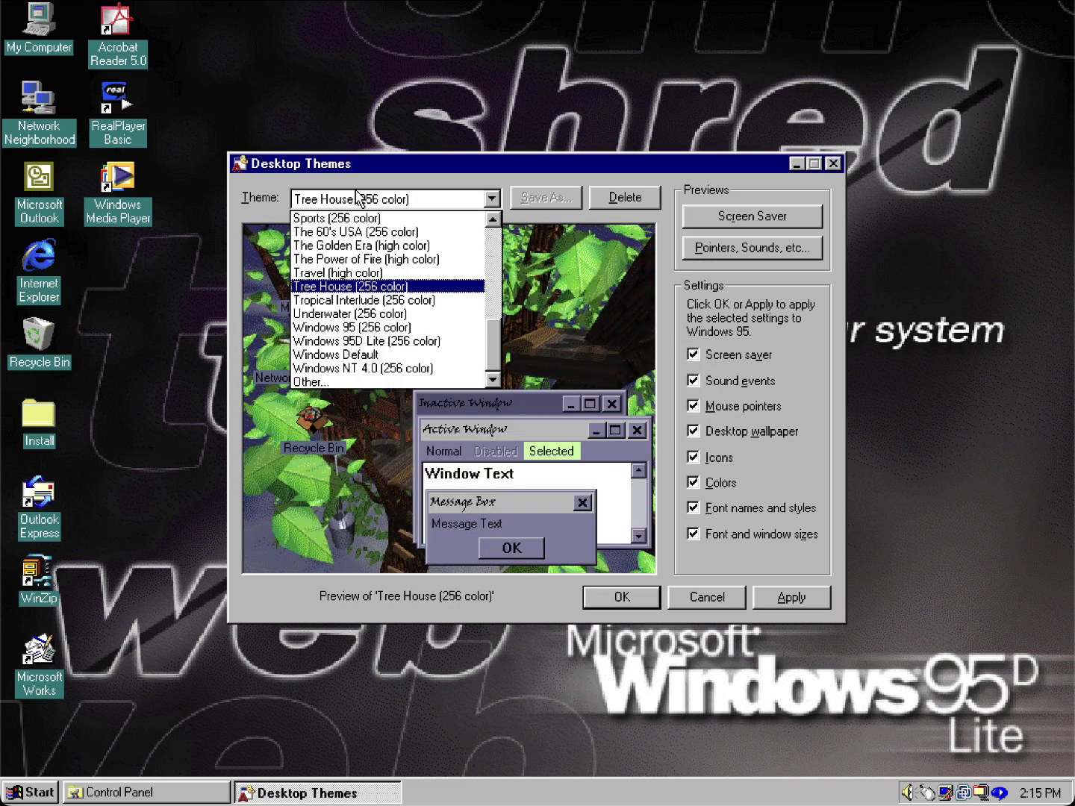
click(351, 301)
click(357, 206)
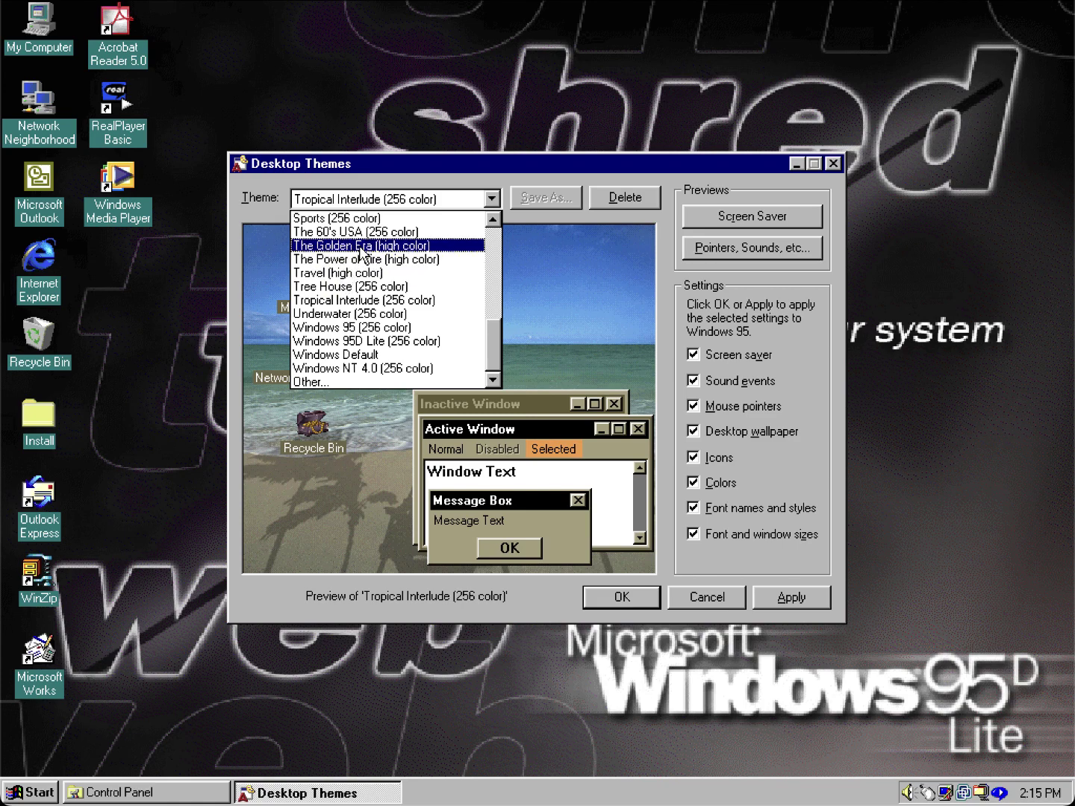
click(350, 314)
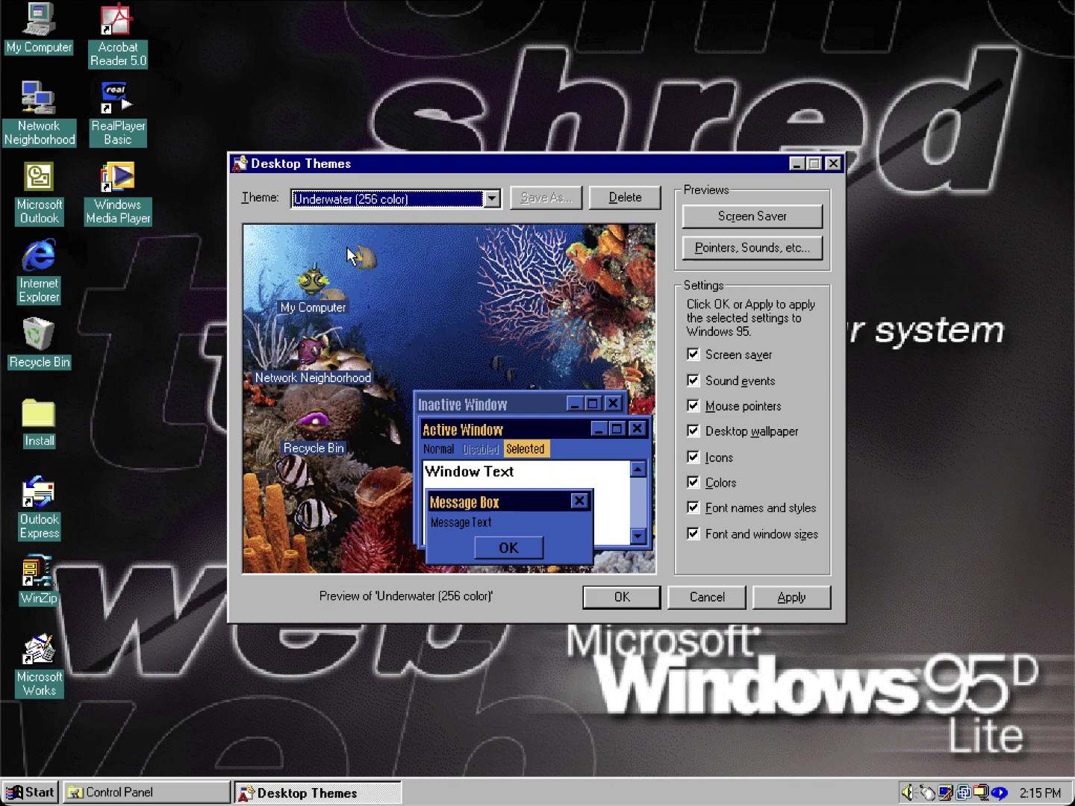
click(329, 198)
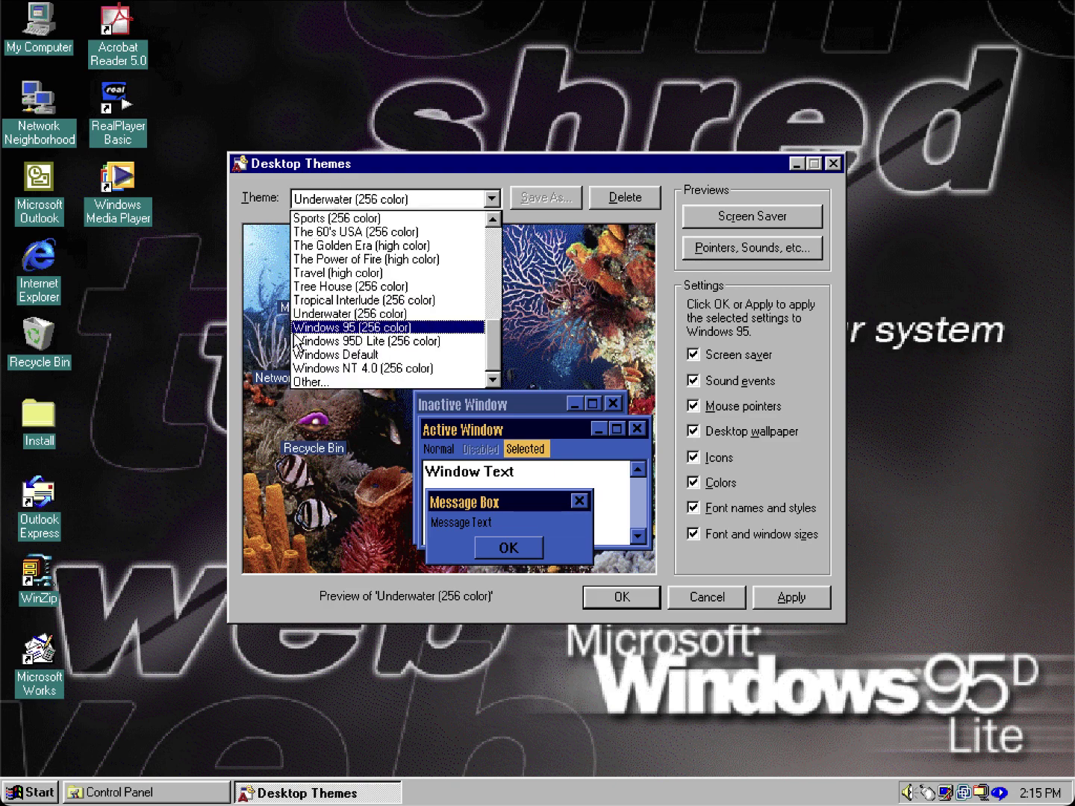
click(300, 329)
Try Windows 95D Lite (256 color), Windows Default and Windows NT 4.0, ending on Windows 95D Lite.
click(306, 202)
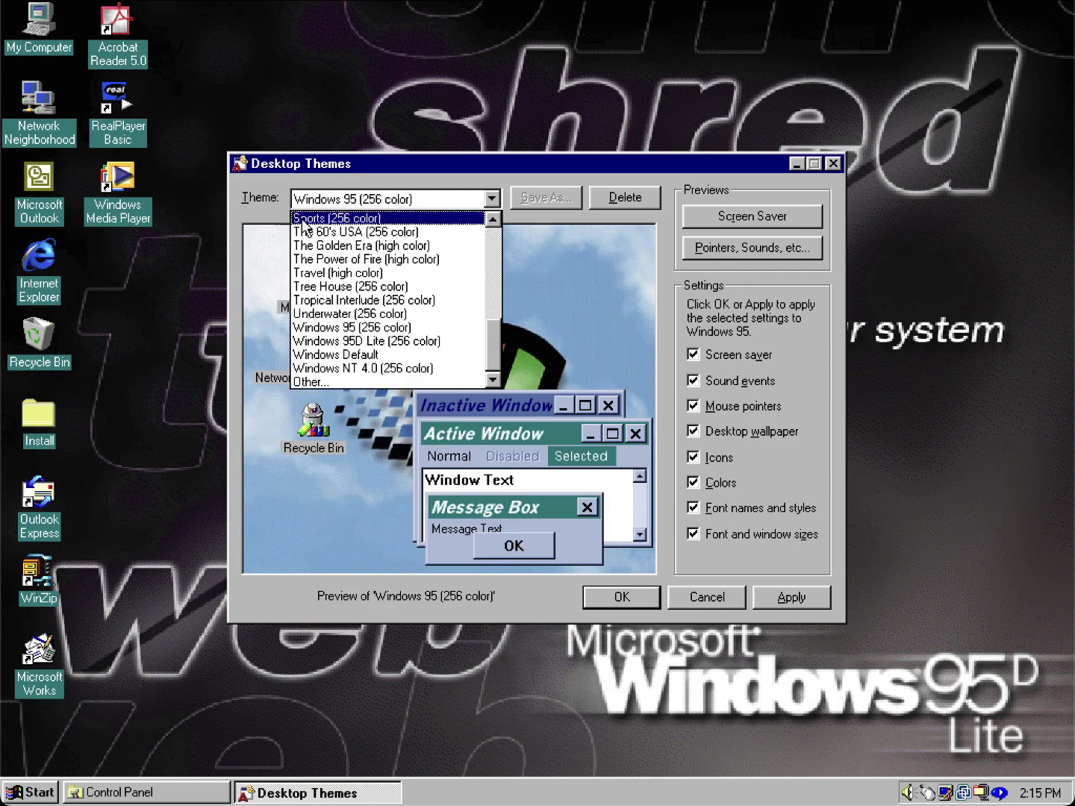
click(314, 341)
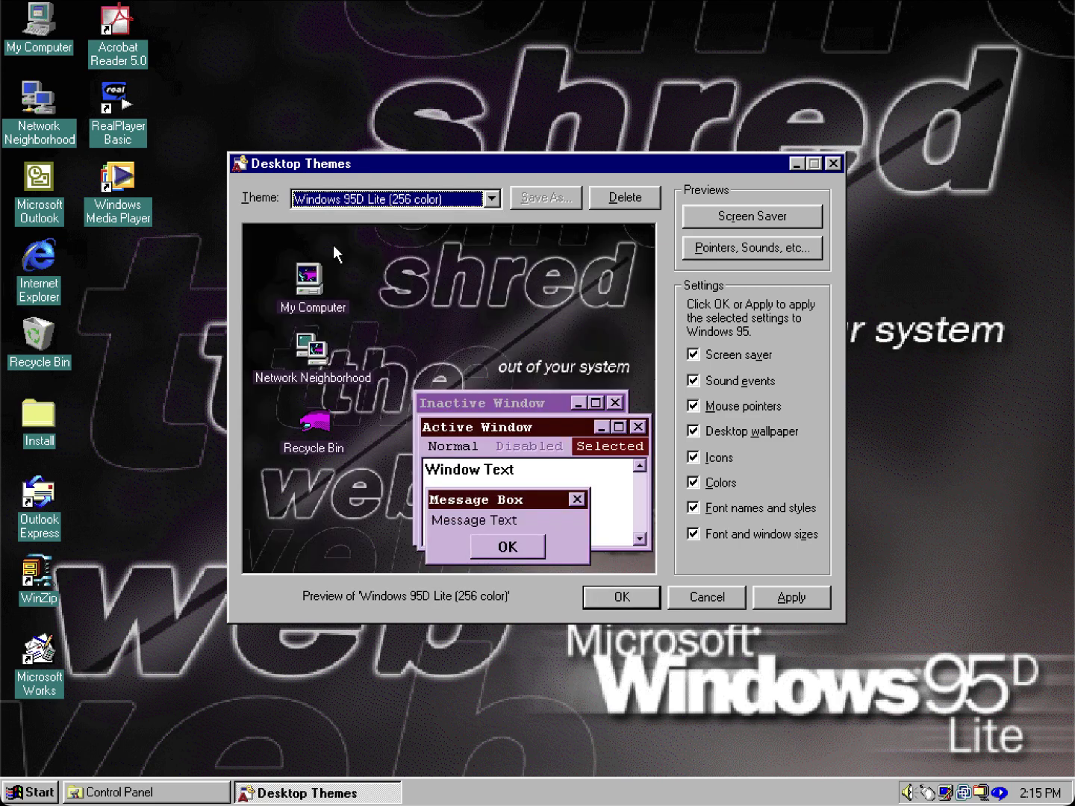
click(346, 202)
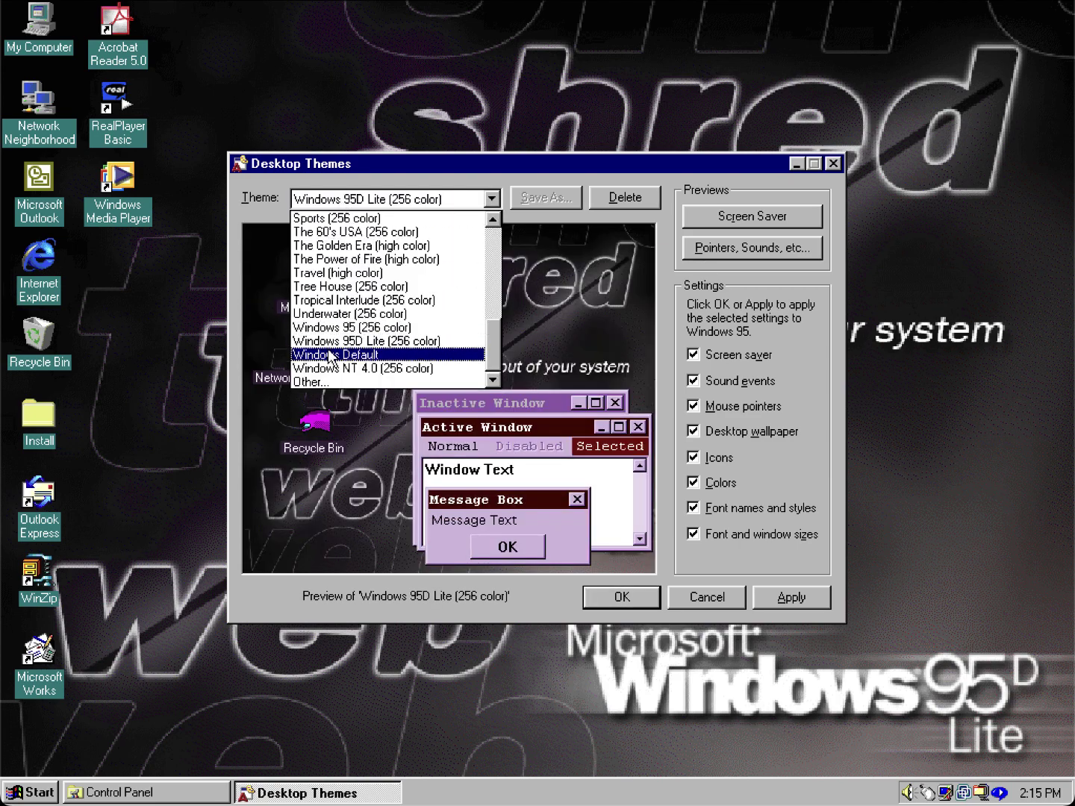
click(329, 356)
click(367, 209)
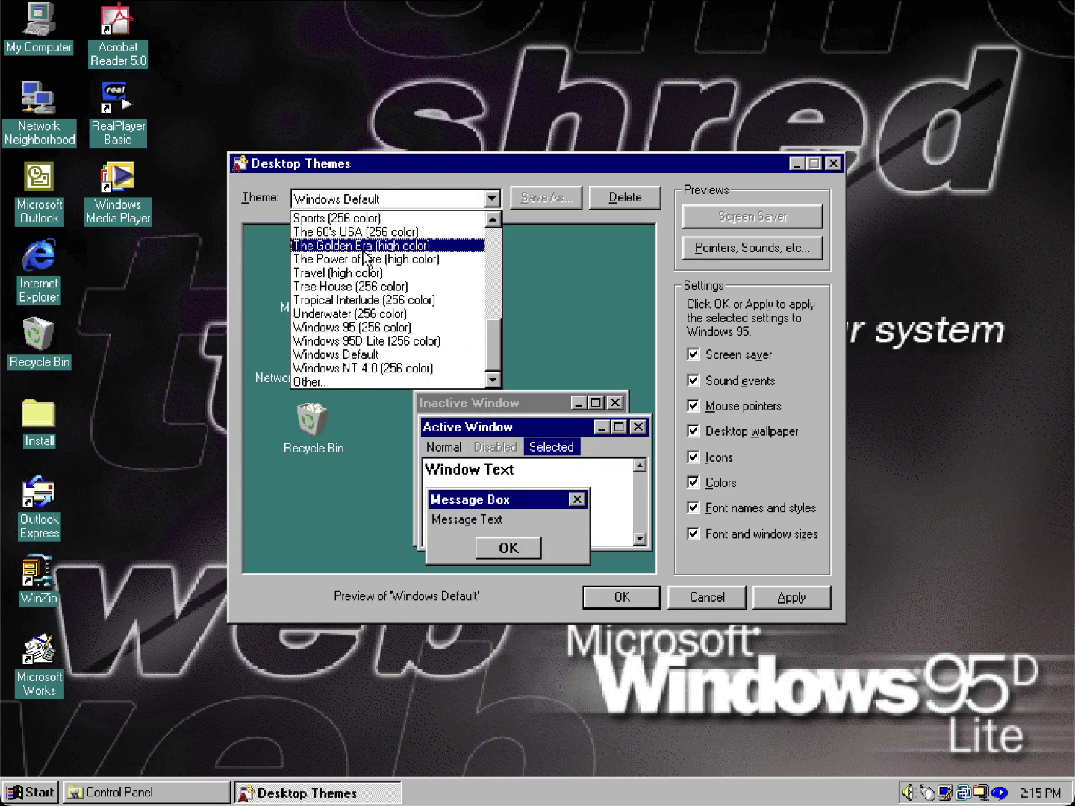
click(363, 369)
click(392, 199)
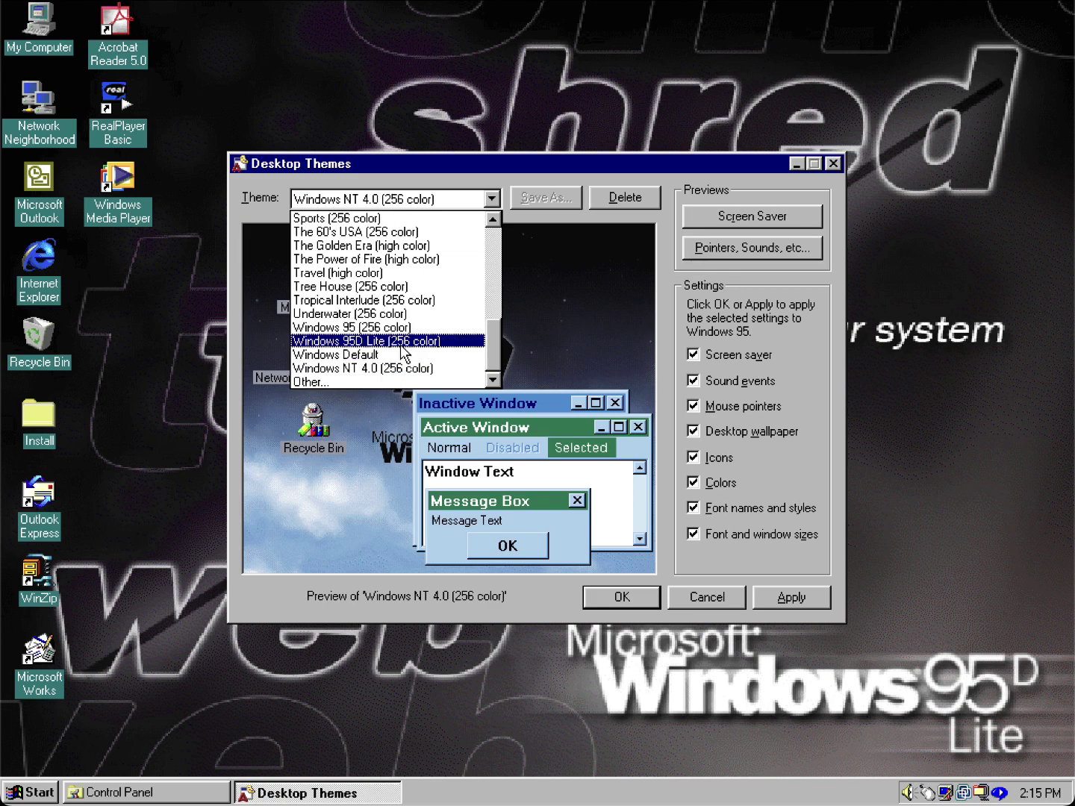
click(404, 342)
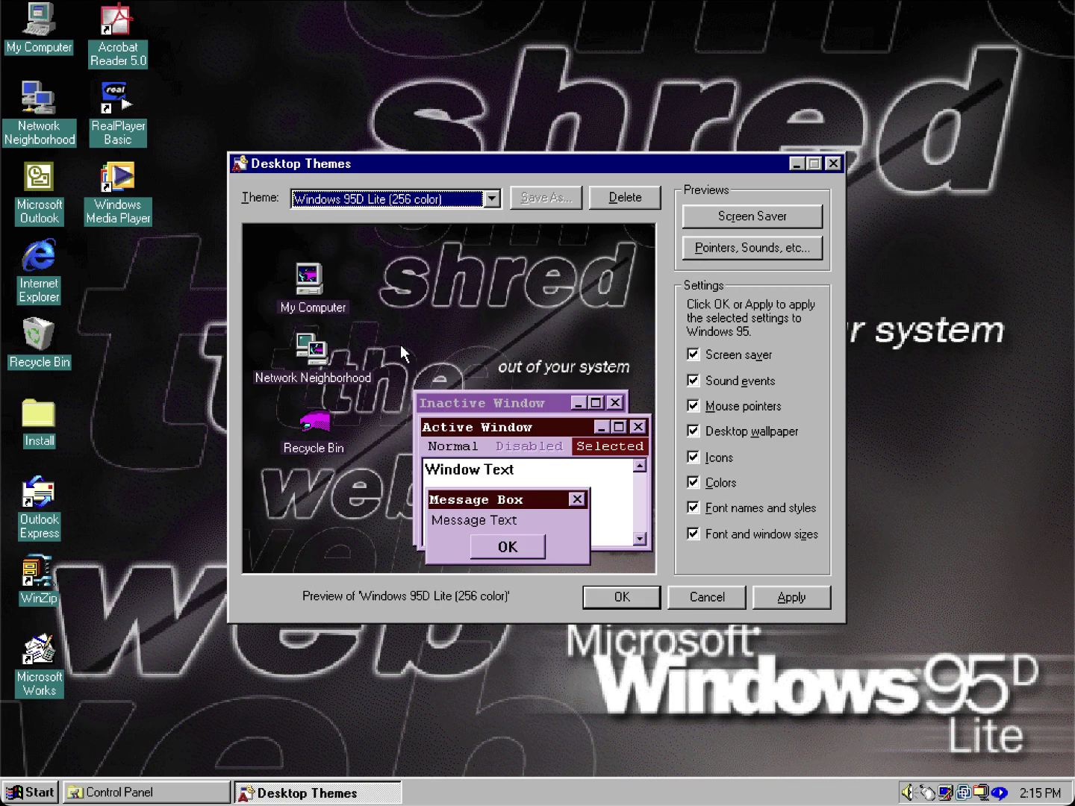
Open the theme's Pointers, Sounds, etc. preview and play the Start Windows sound.
click(755, 250)
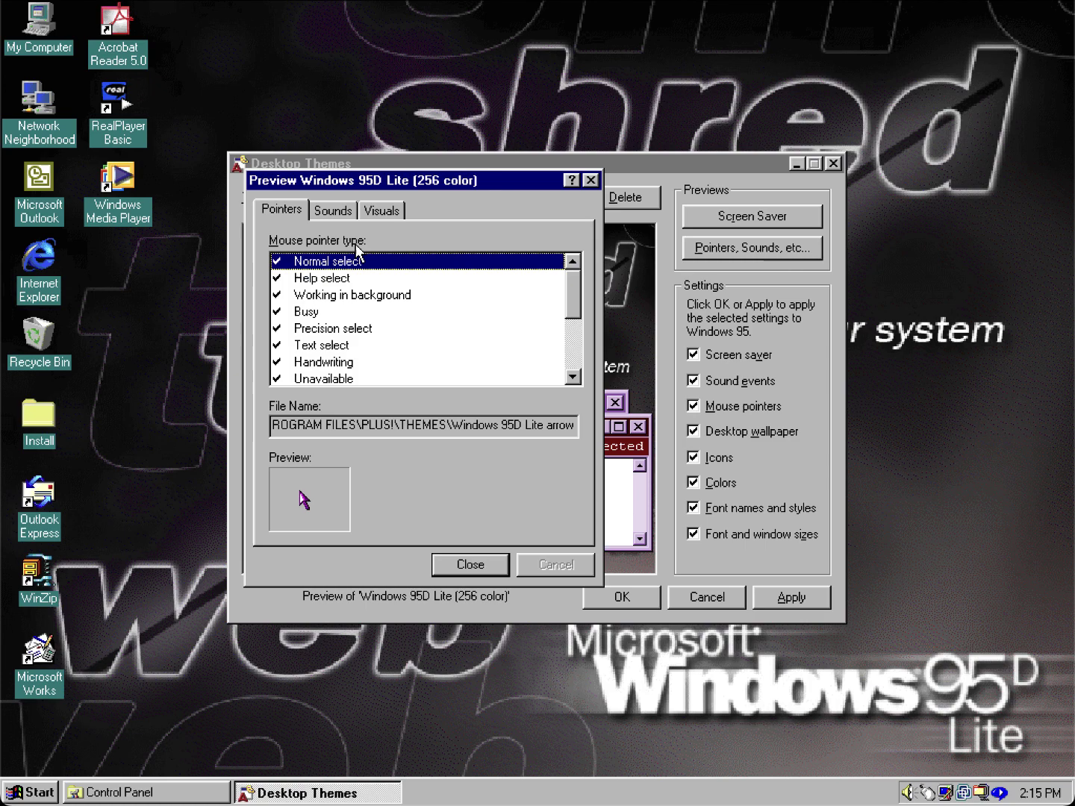
click(337, 213)
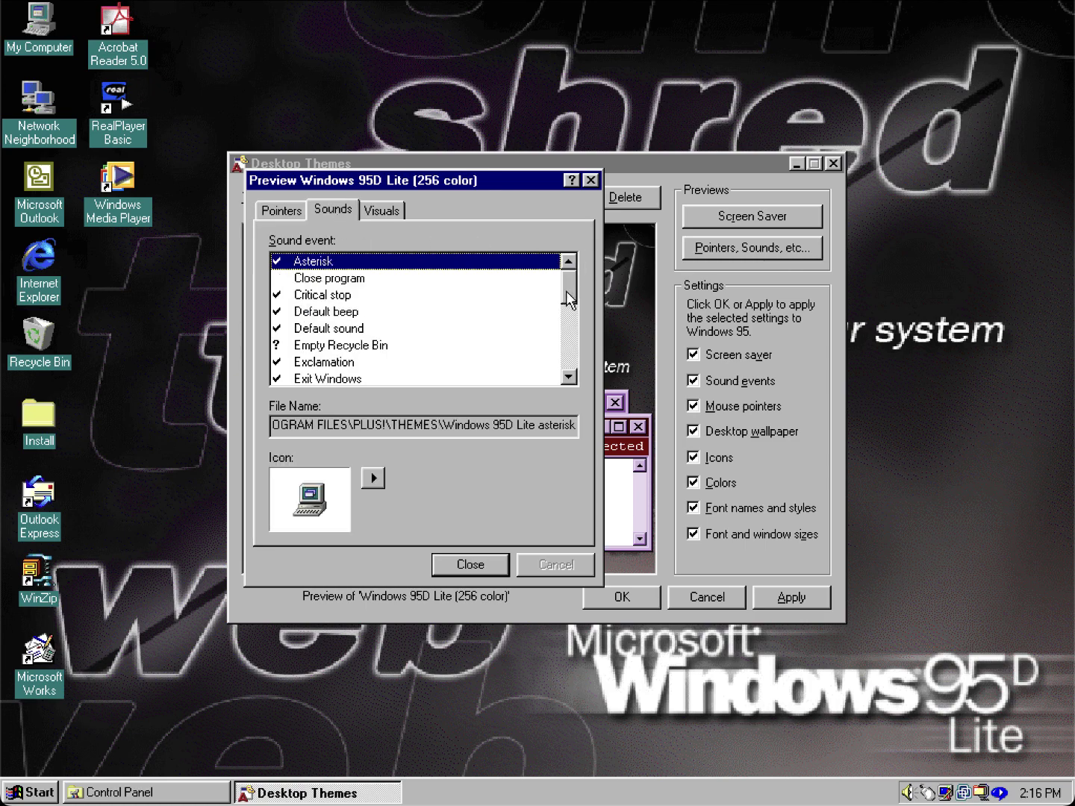
drag(568, 298, 561, 404)
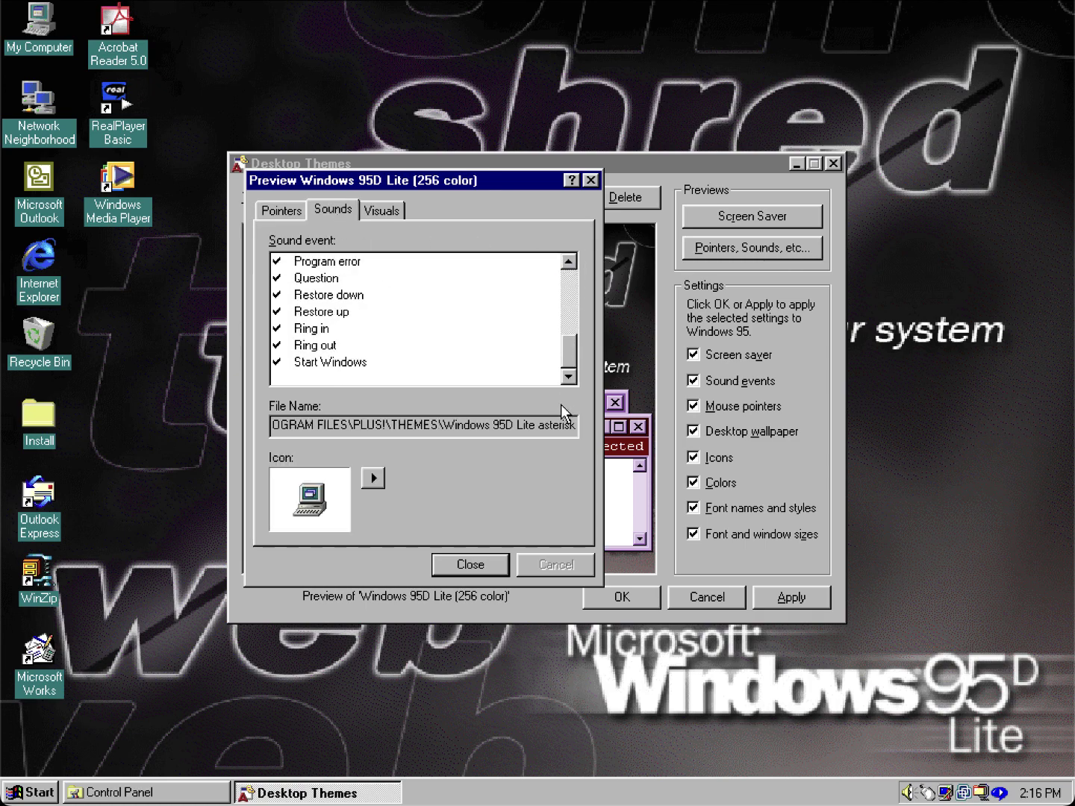
click(520, 373)
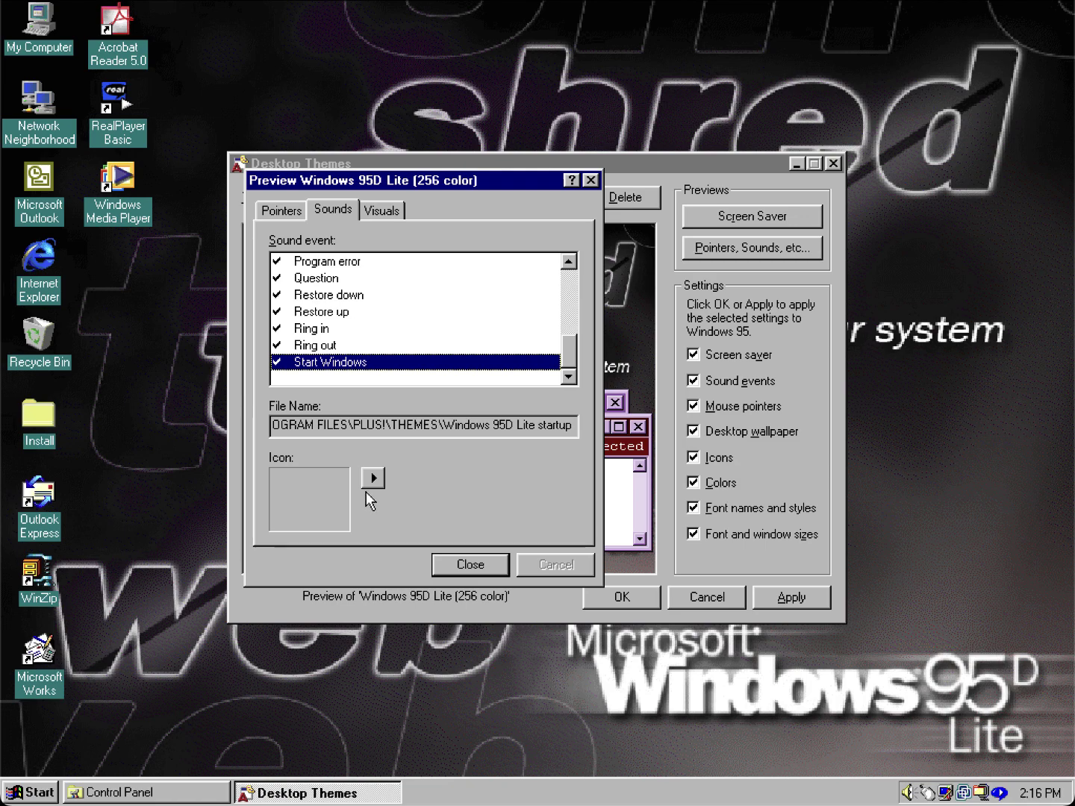
click(370, 479)
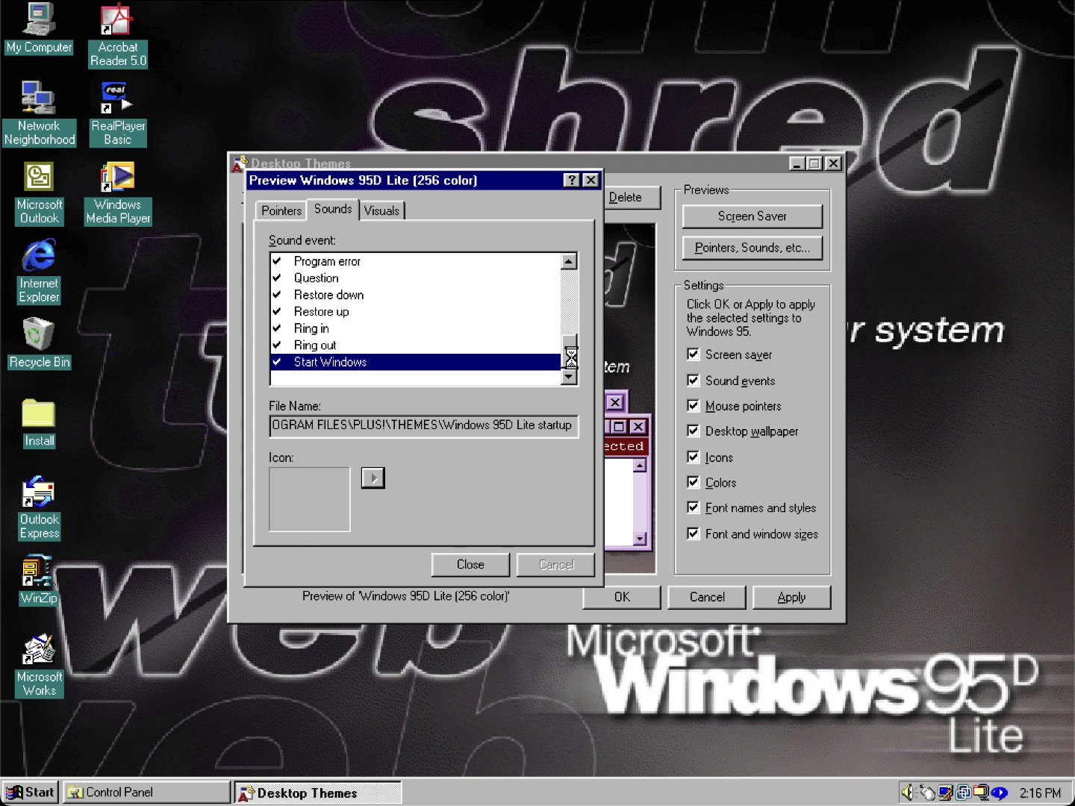
Select the Exit Windows sound event and play it twice.
drag(572, 356, 571, 313)
click(410, 313)
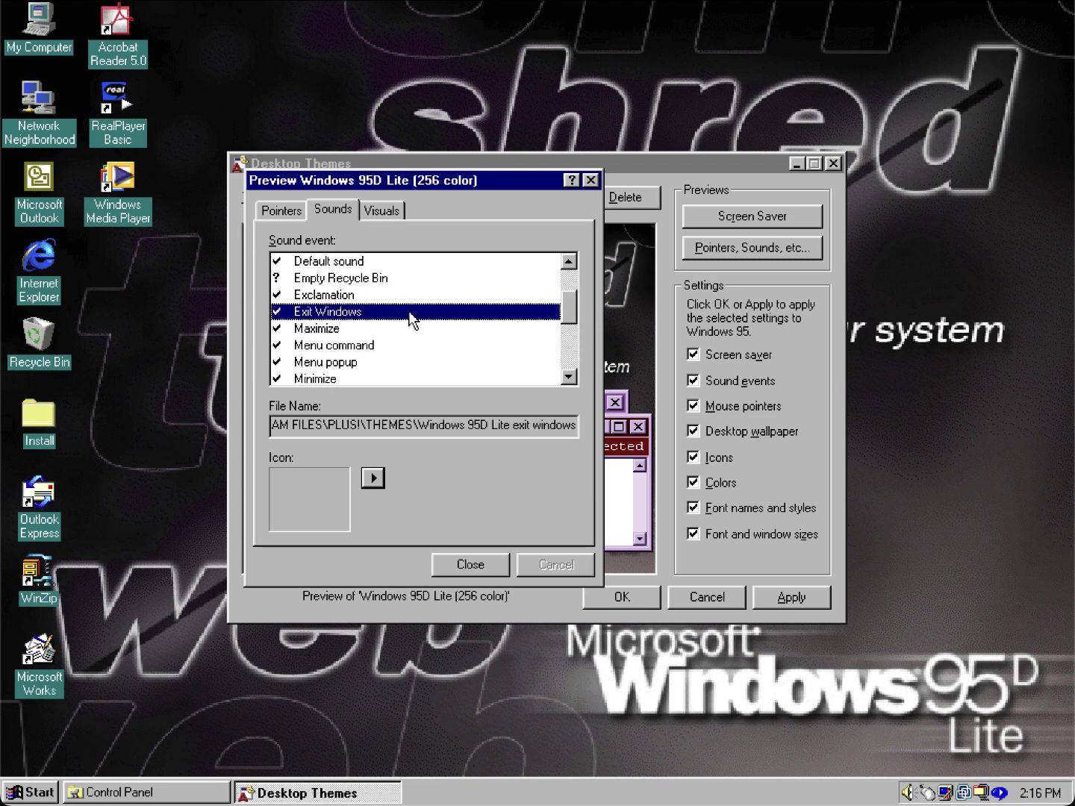
click(365, 478)
click(380, 478)
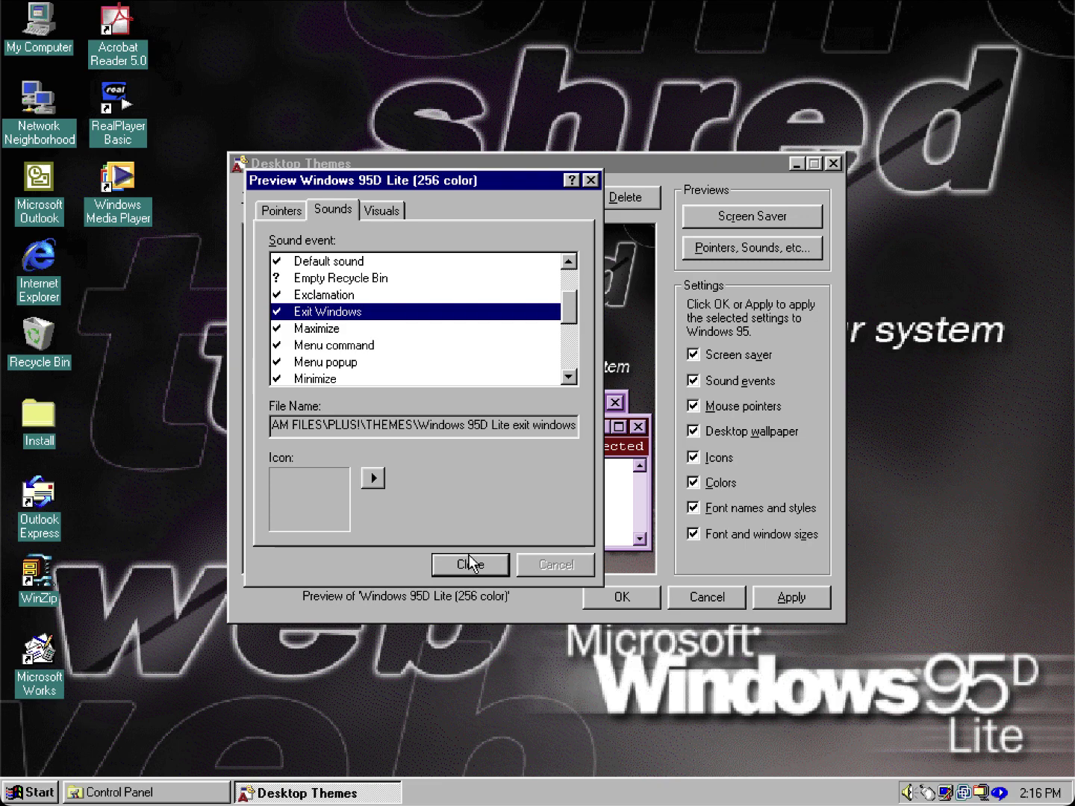
drag(470, 564, 521, 473)
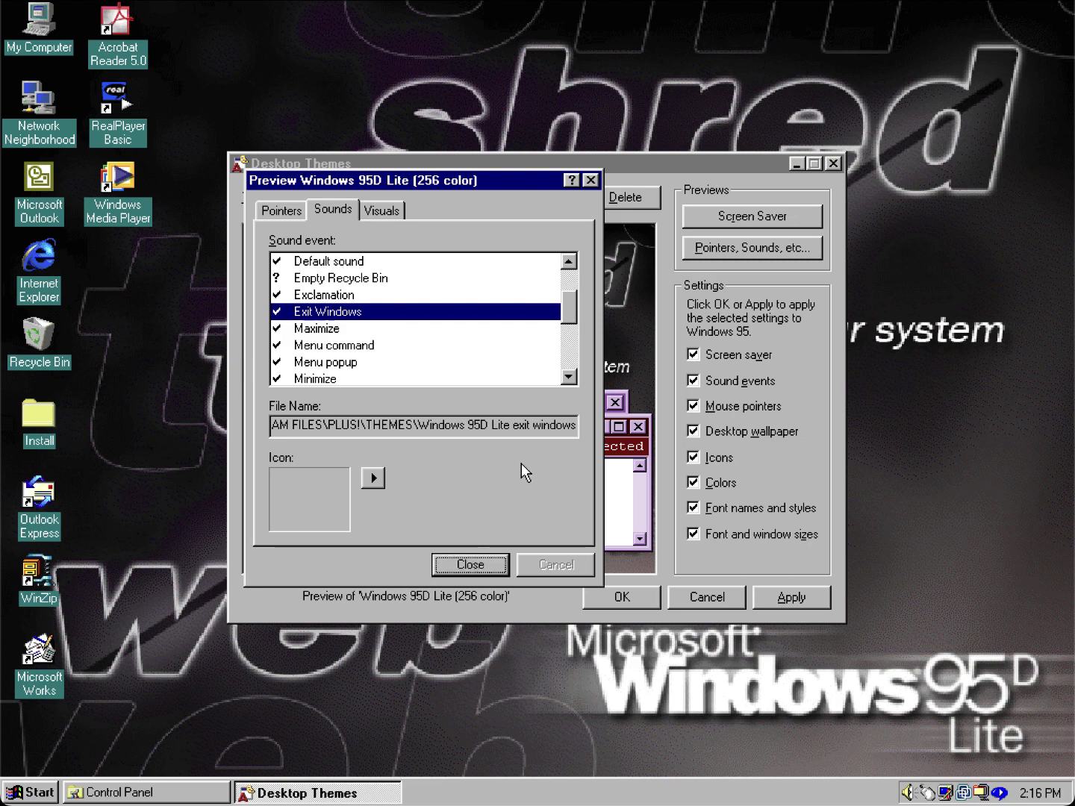
Close the theme preview and cancel Desktop Themes without applying Windows 95D Lite.
click(498, 554)
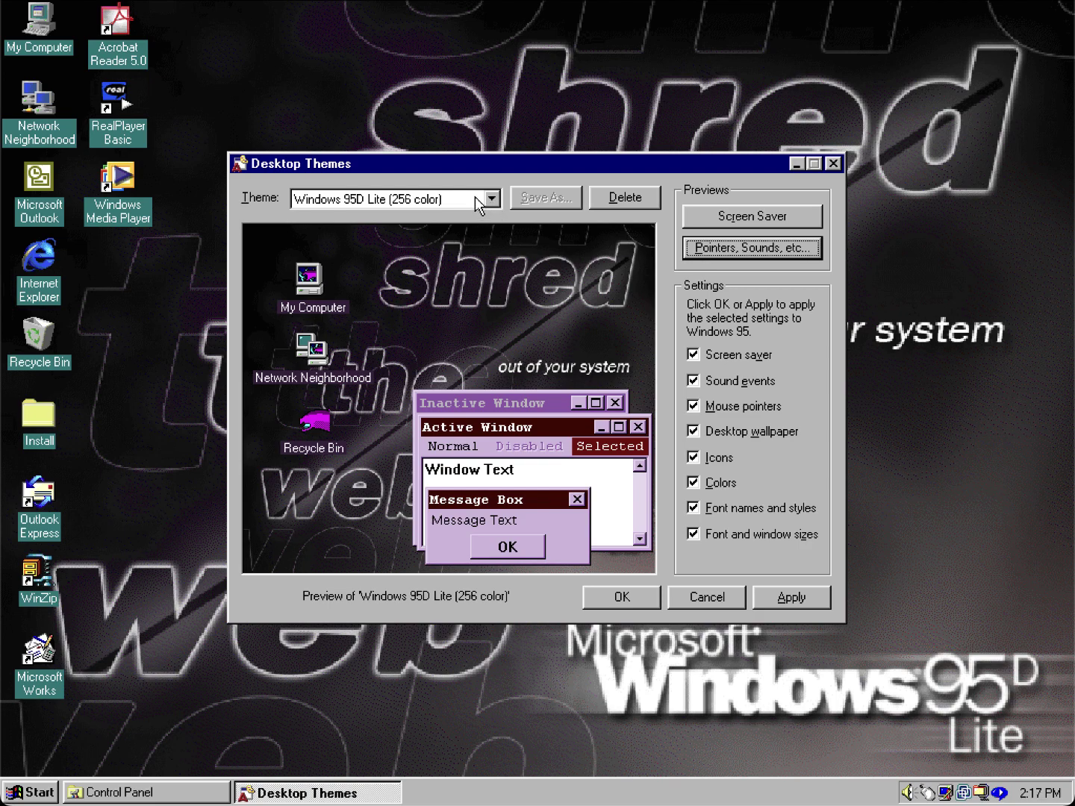
click(478, 203)
click(478, 203)
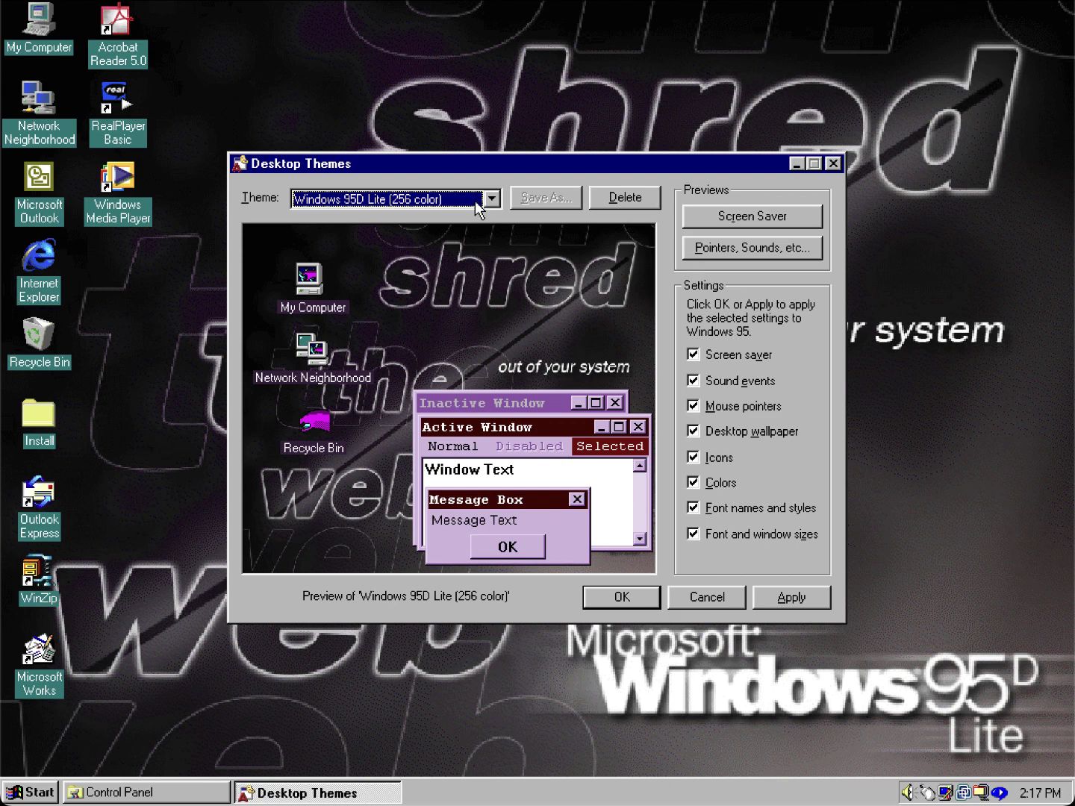
click(476, 204)
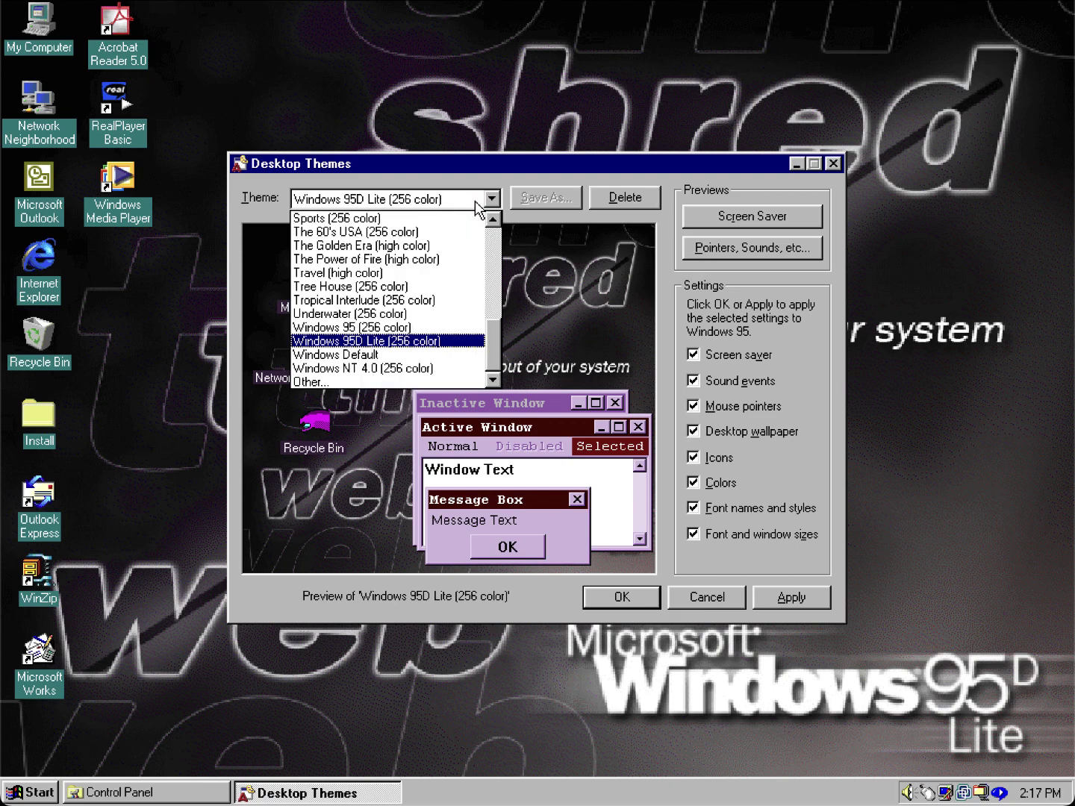
click(736, 629)
click(738, 604)
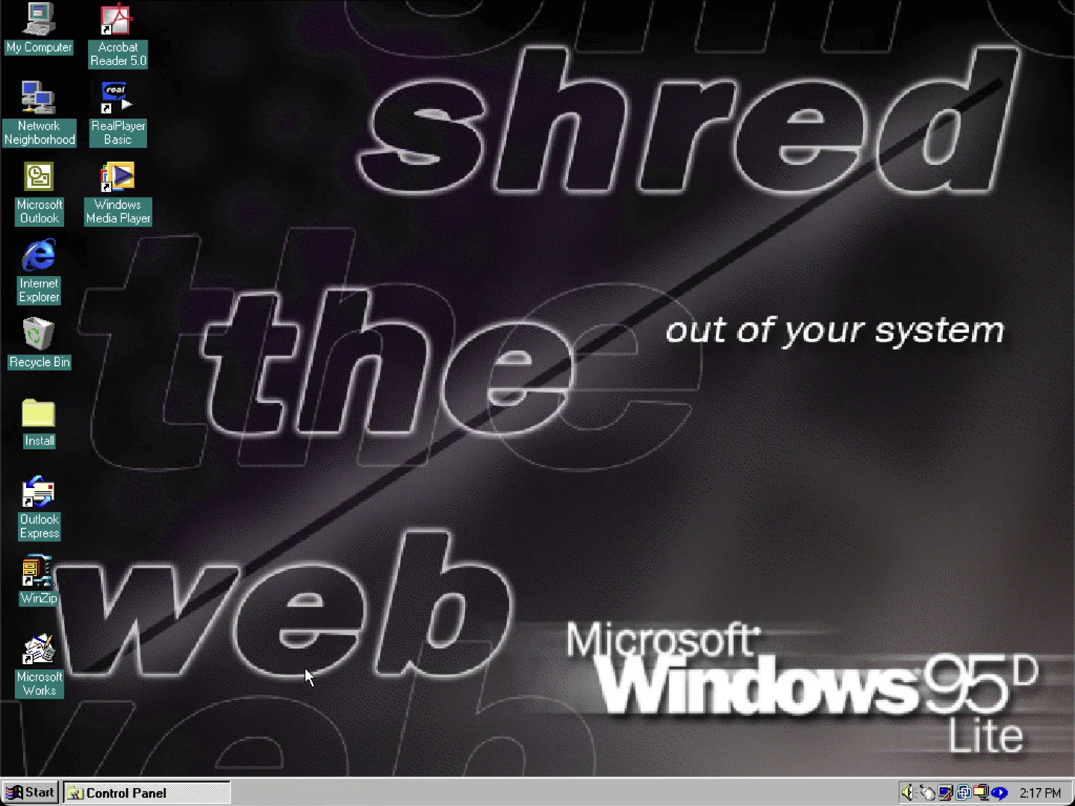
Restore Control Panel, open Tweak UI, view its General, Explorer and Desktop tabs, then close it.
click(228, 794)
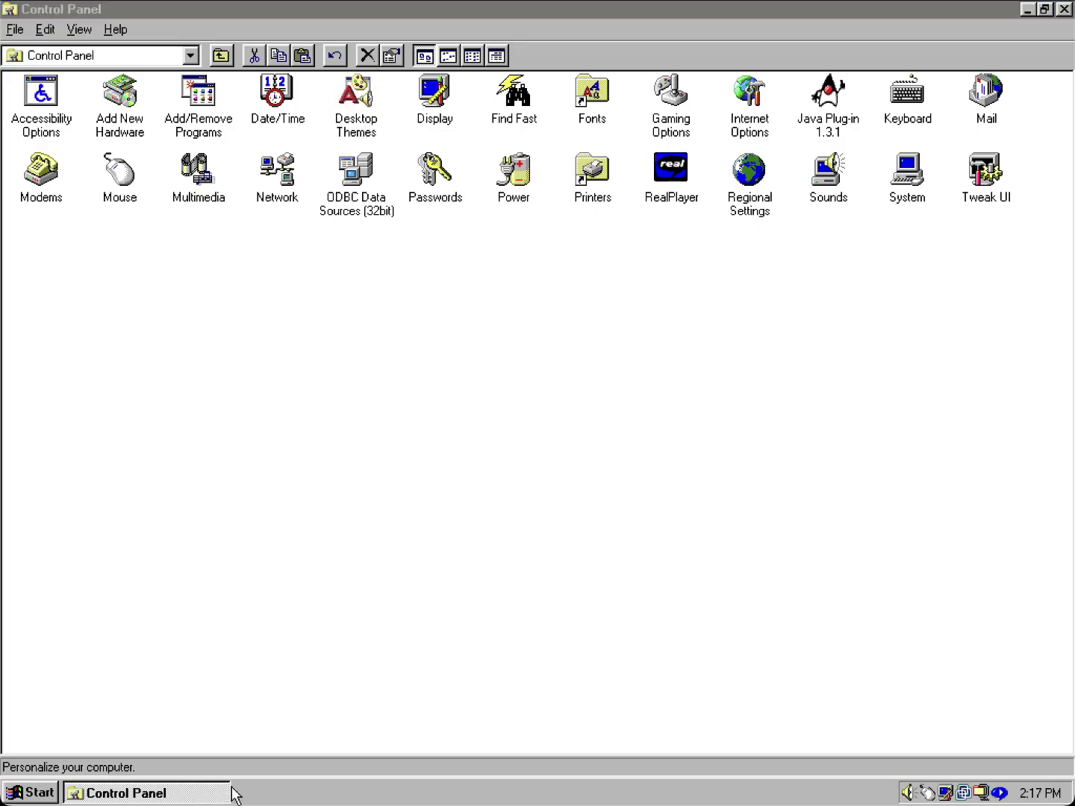
double_click(1011, 192)
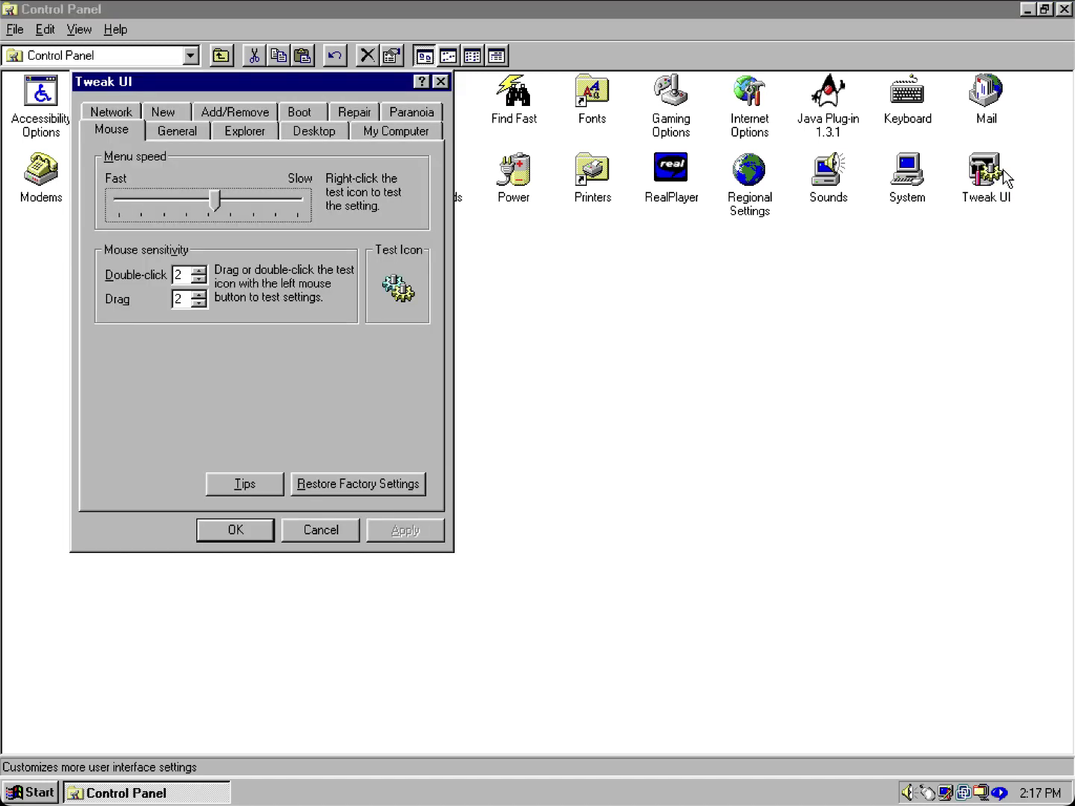
click(174, 132)
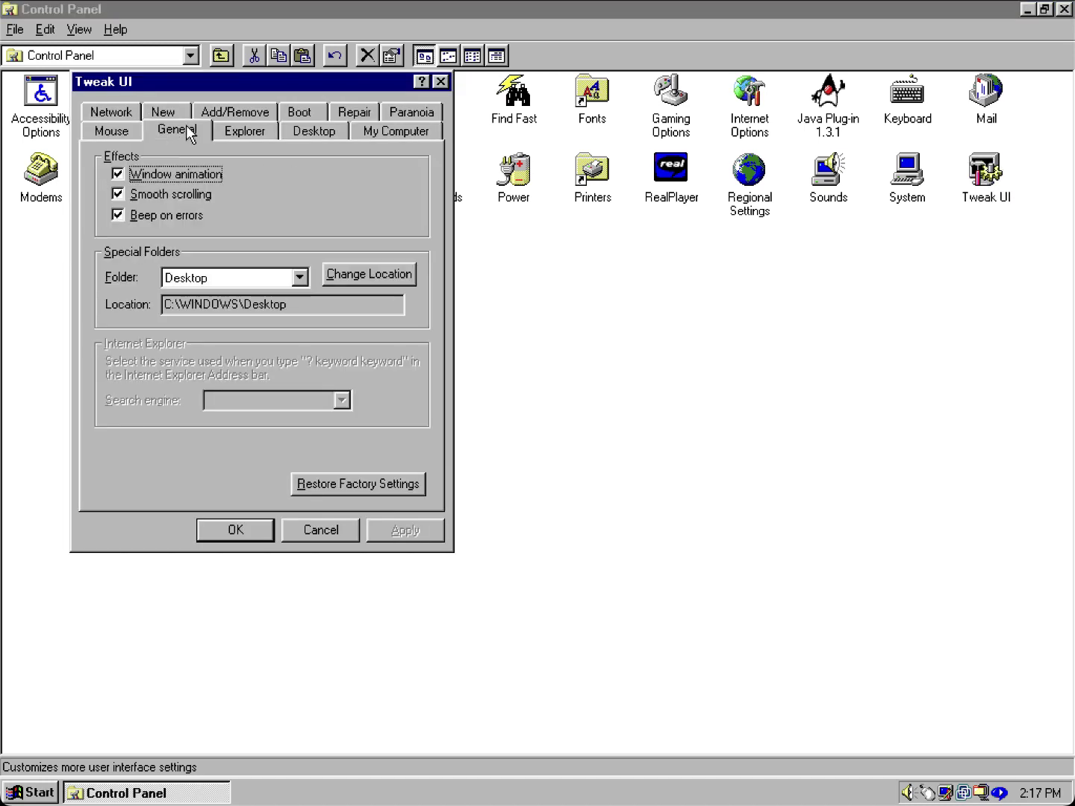
click(238, 135)
click(325, 134)
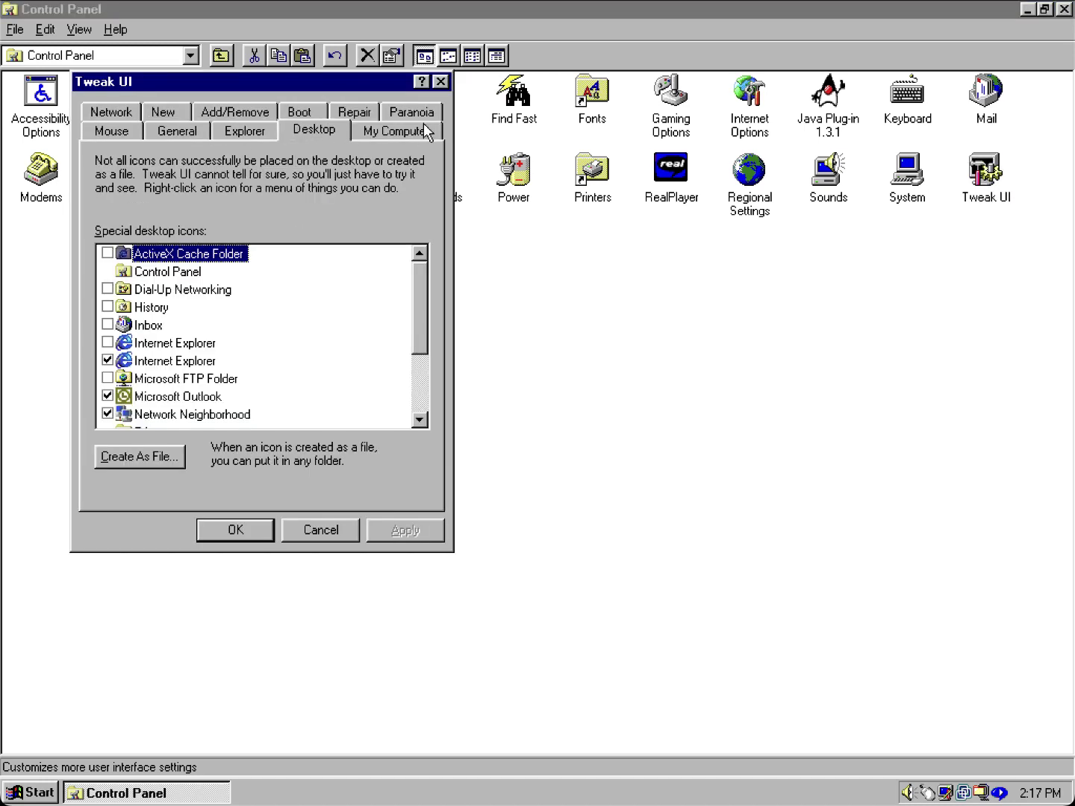
click(439, 81)
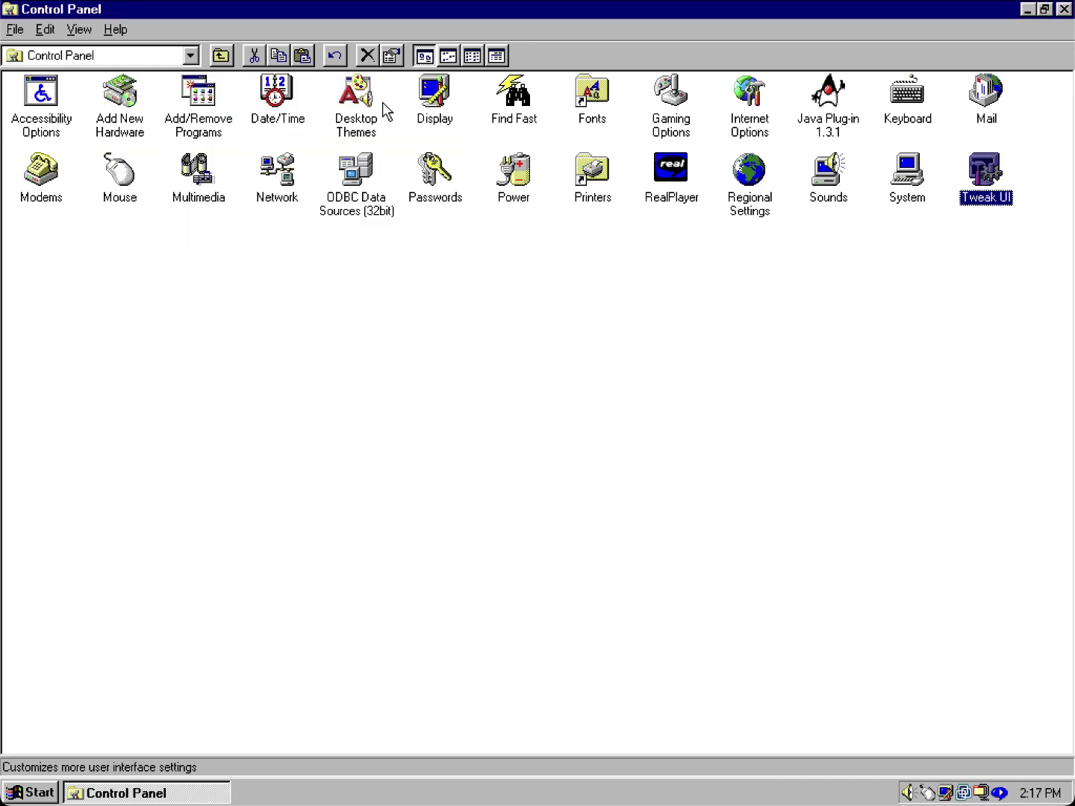
Open Mouse Properties and browse its Pointers, Pointer Options, Activities, Wheel and General tabs.
double_click(130, 167)
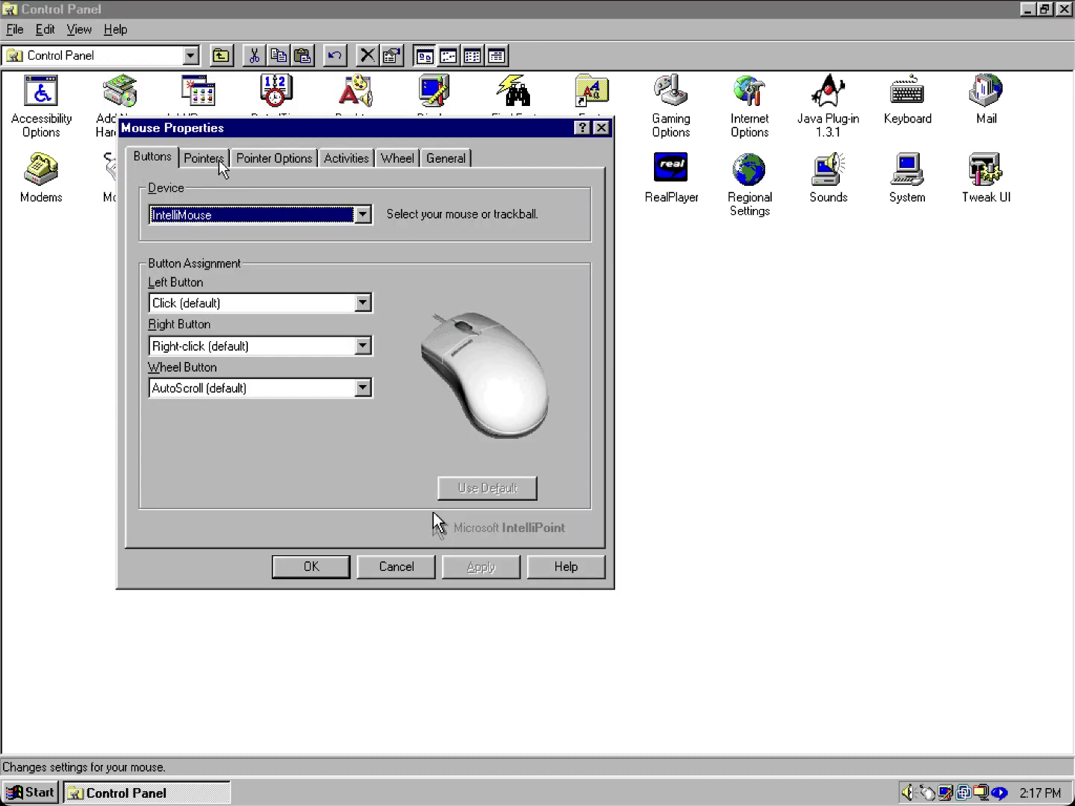
click(225, 160)
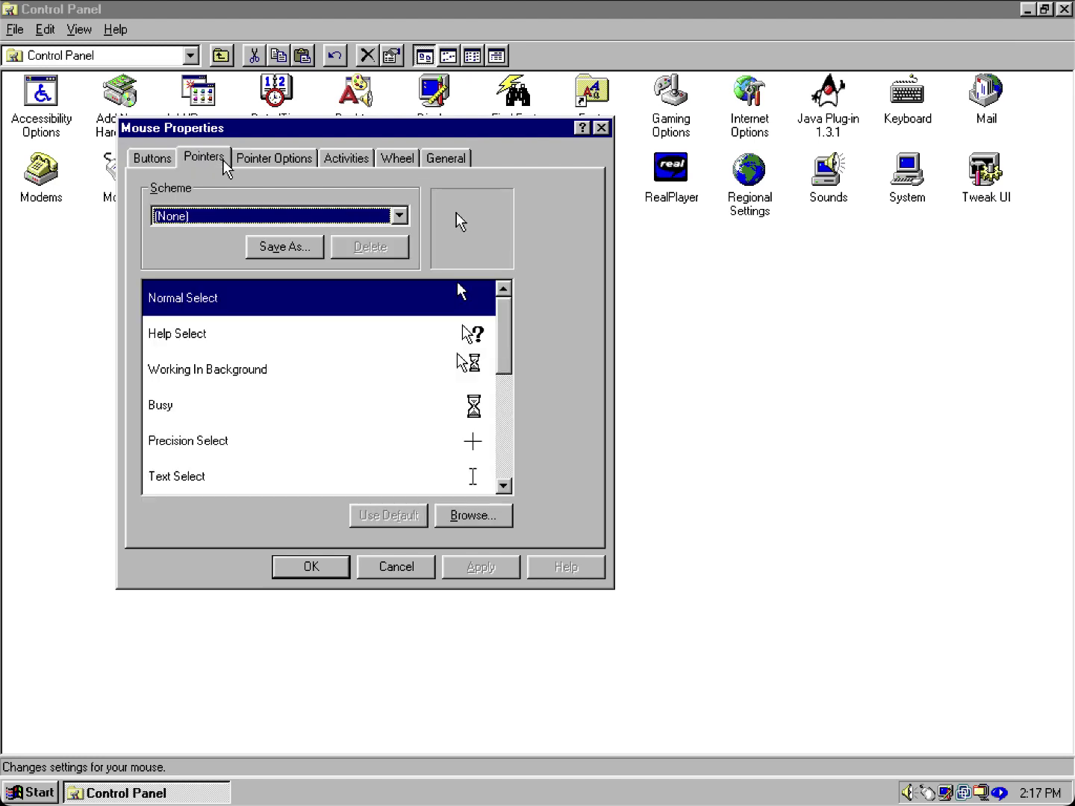
click(225, 217)
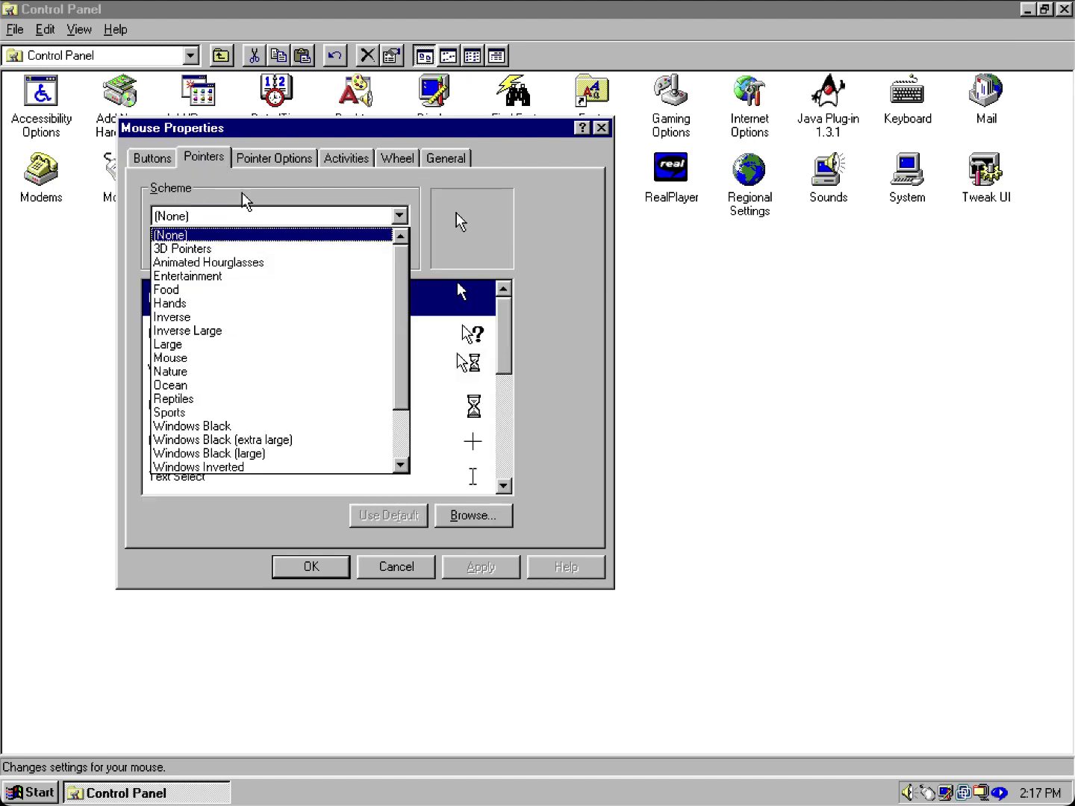
click(242, 196)
click(231, 216)
click(240, 178)
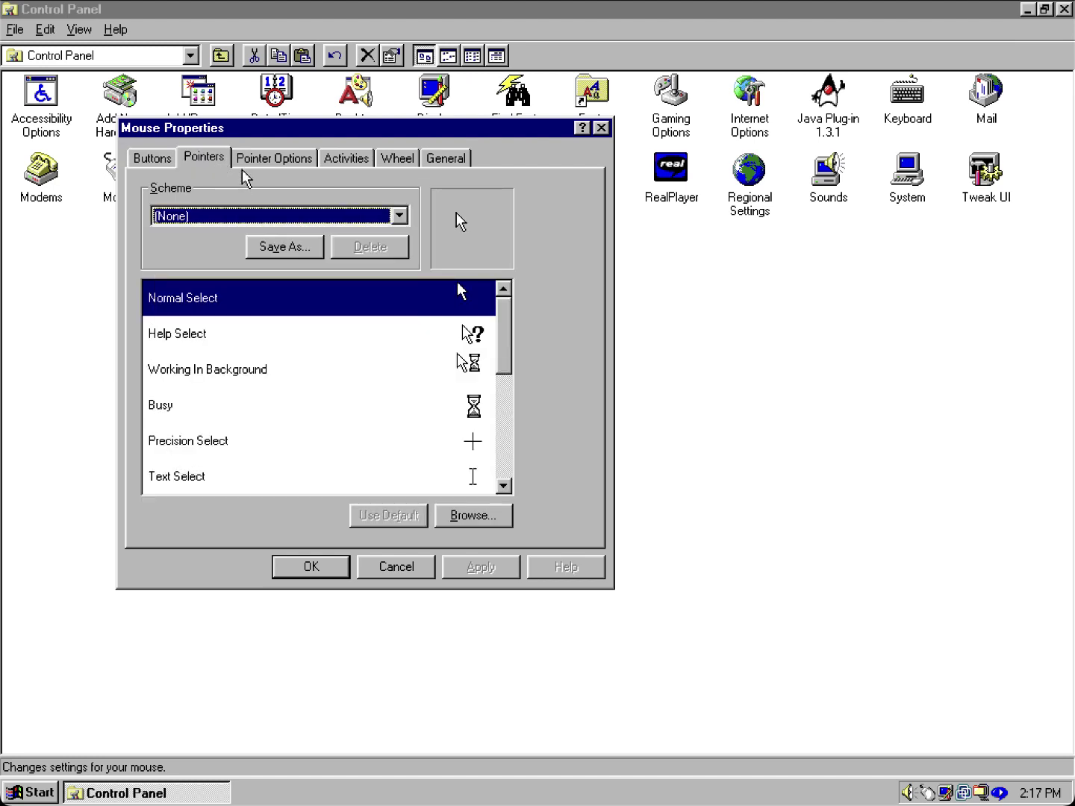
click(287, 160)
click(357, 158)
click(393, 158)
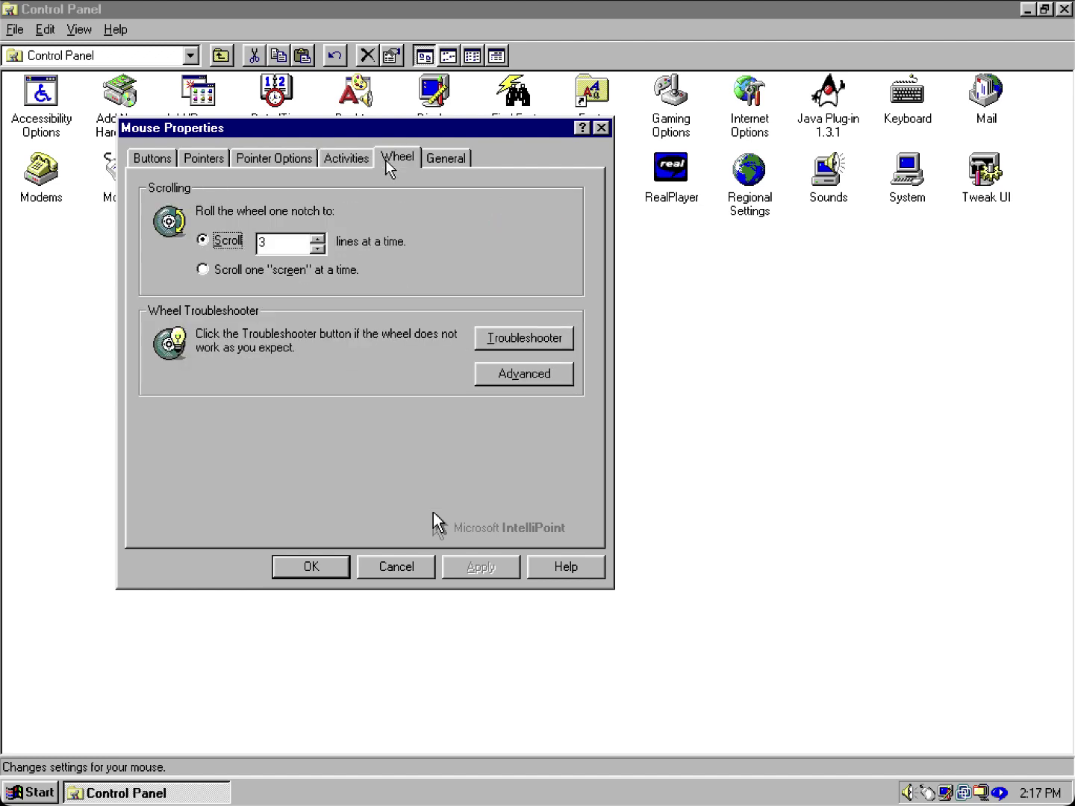
click(441, 158)
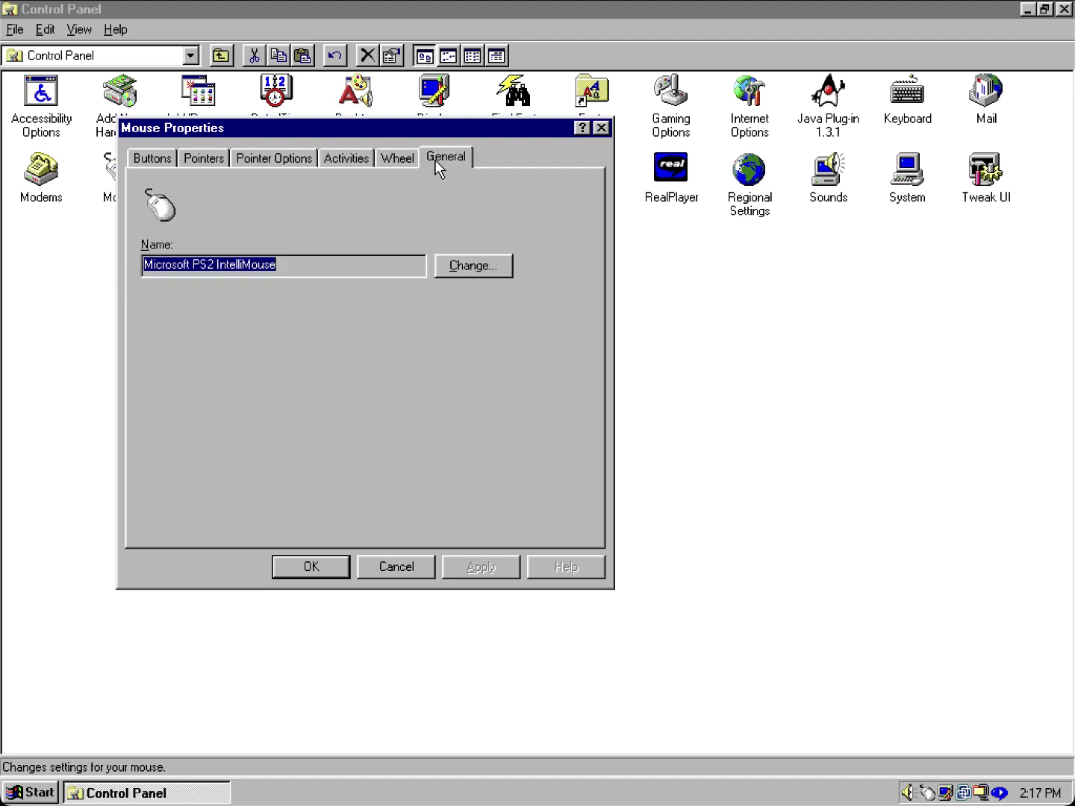
click(226, 158)
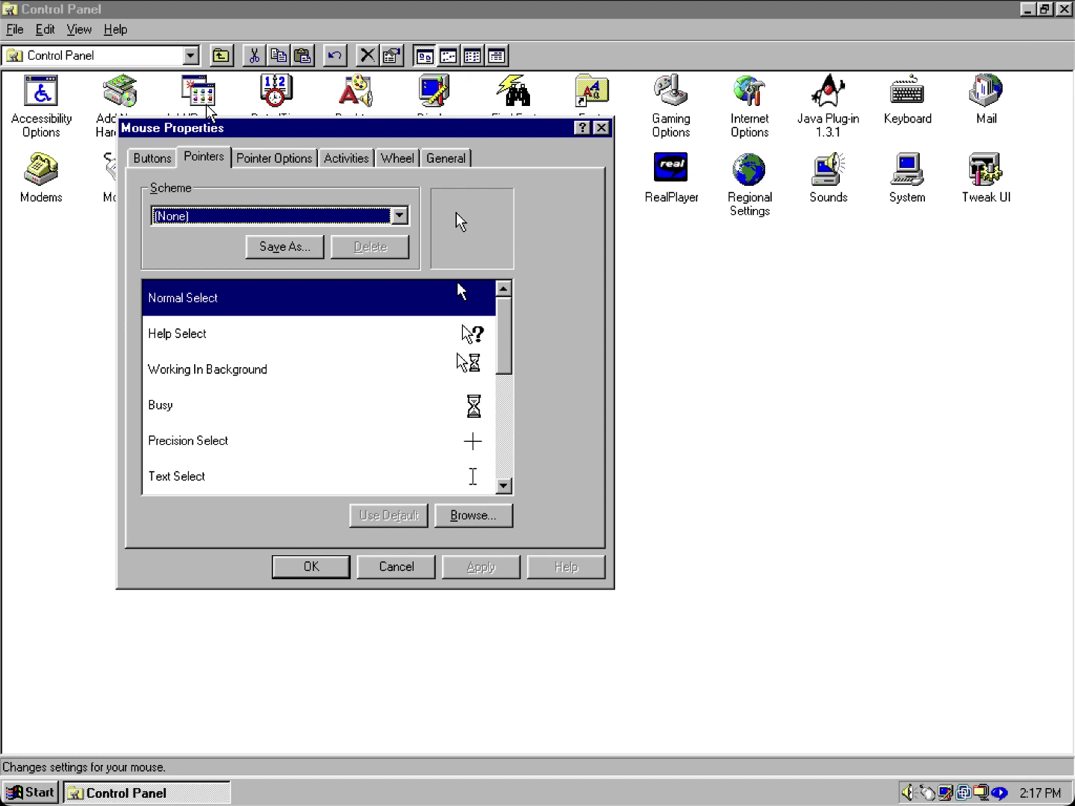
Preview each pointer scheme from Entertainment to Windows Inverted, then return to Windows Standard.
key(Down)
key(Down)
key(Down)
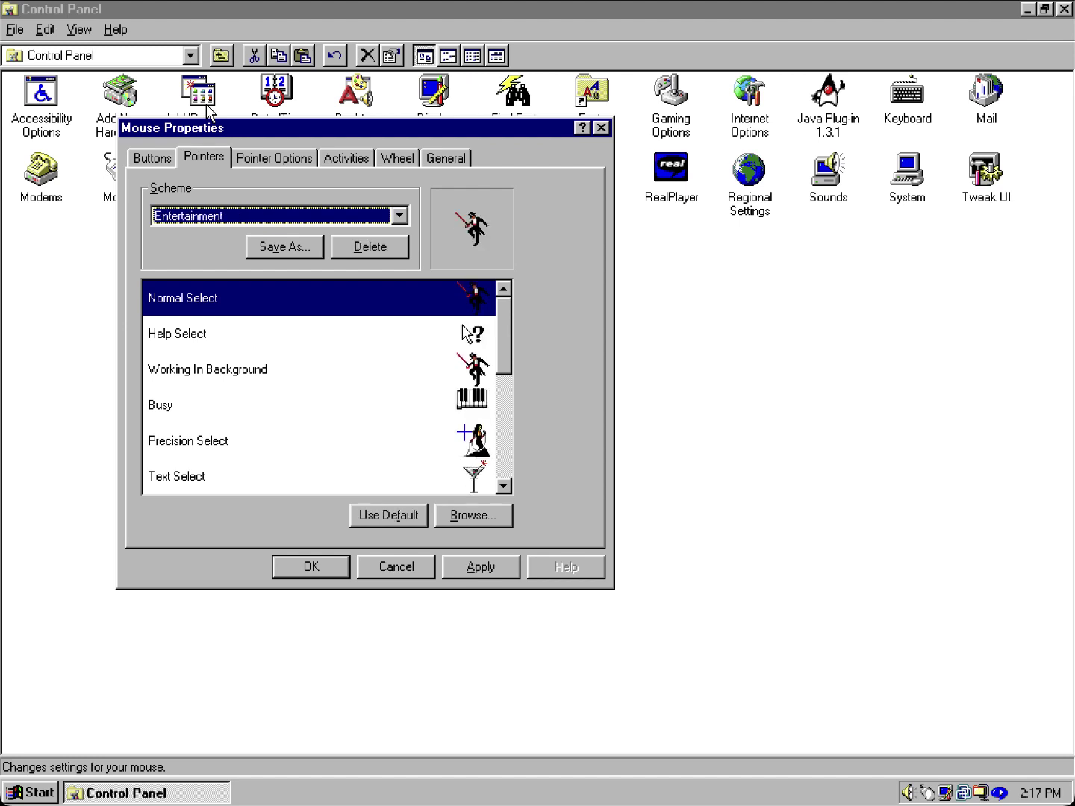
key(Down)
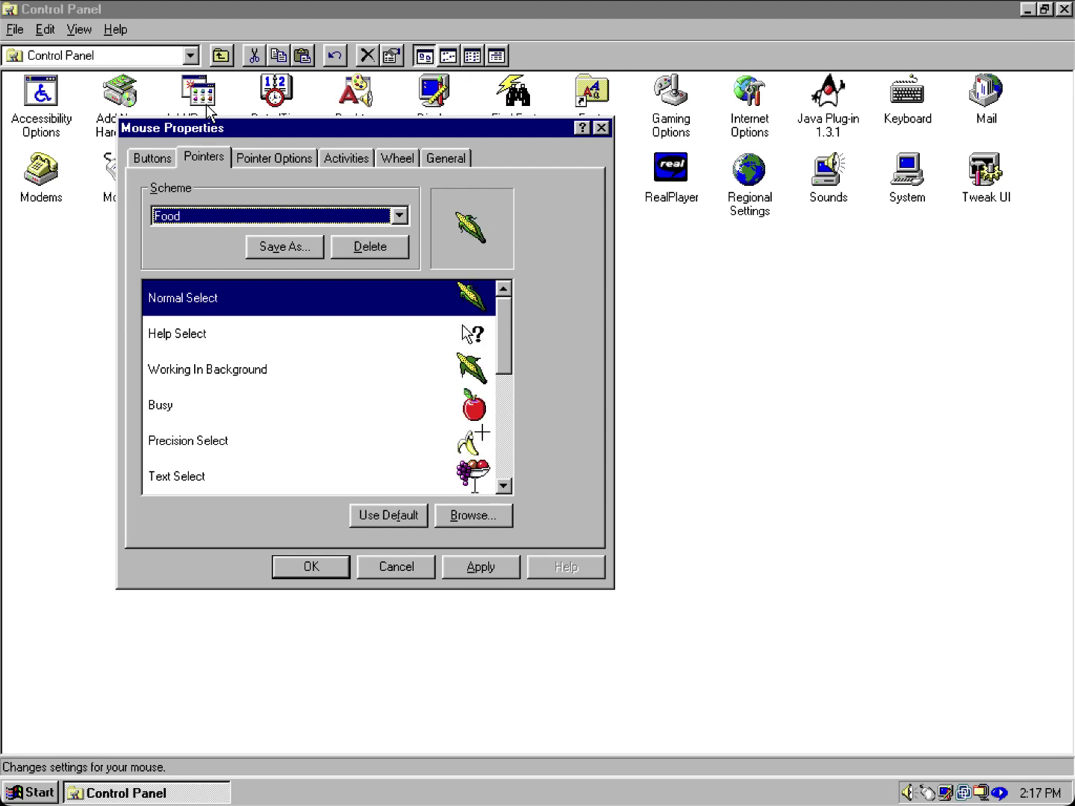
key(Down)
key(Down)
key(Down)
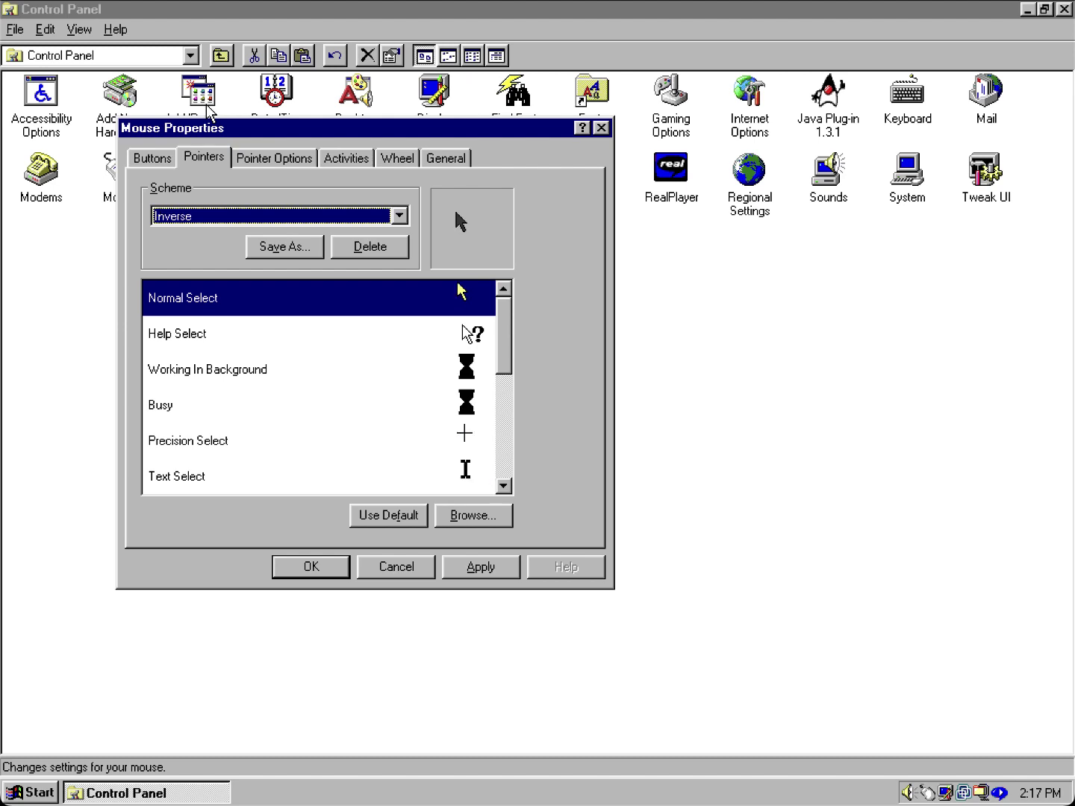
key(Down)
key(Down)
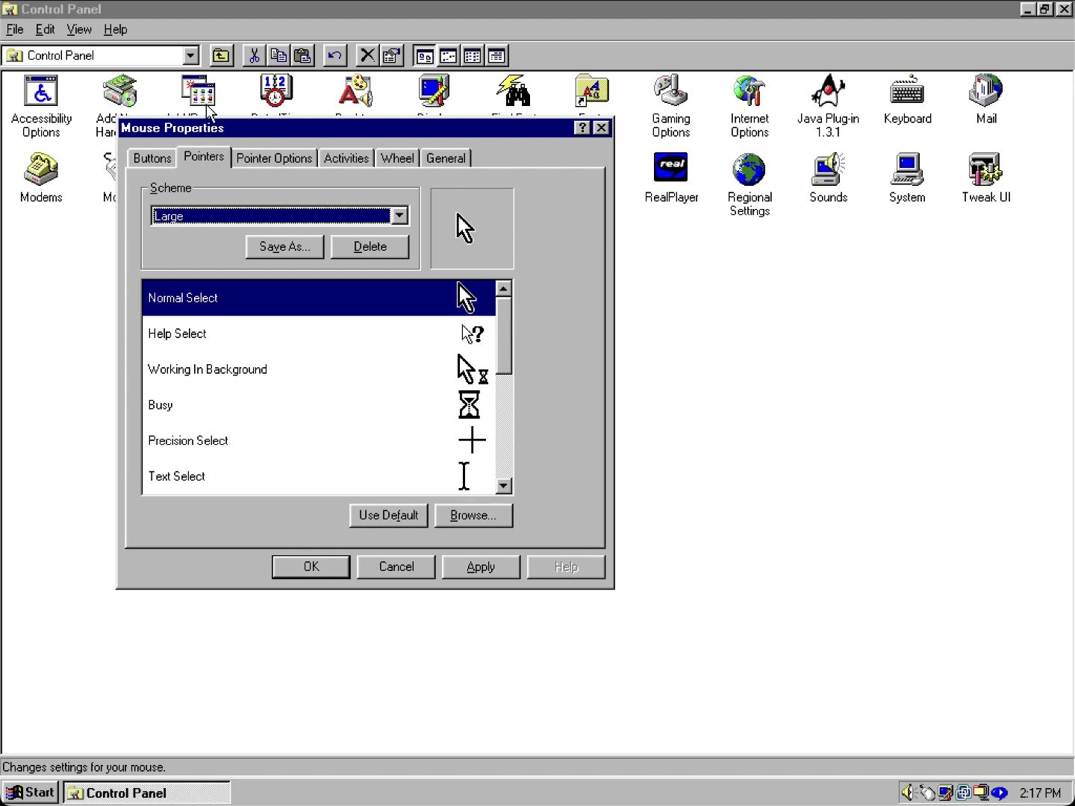
key(Down)
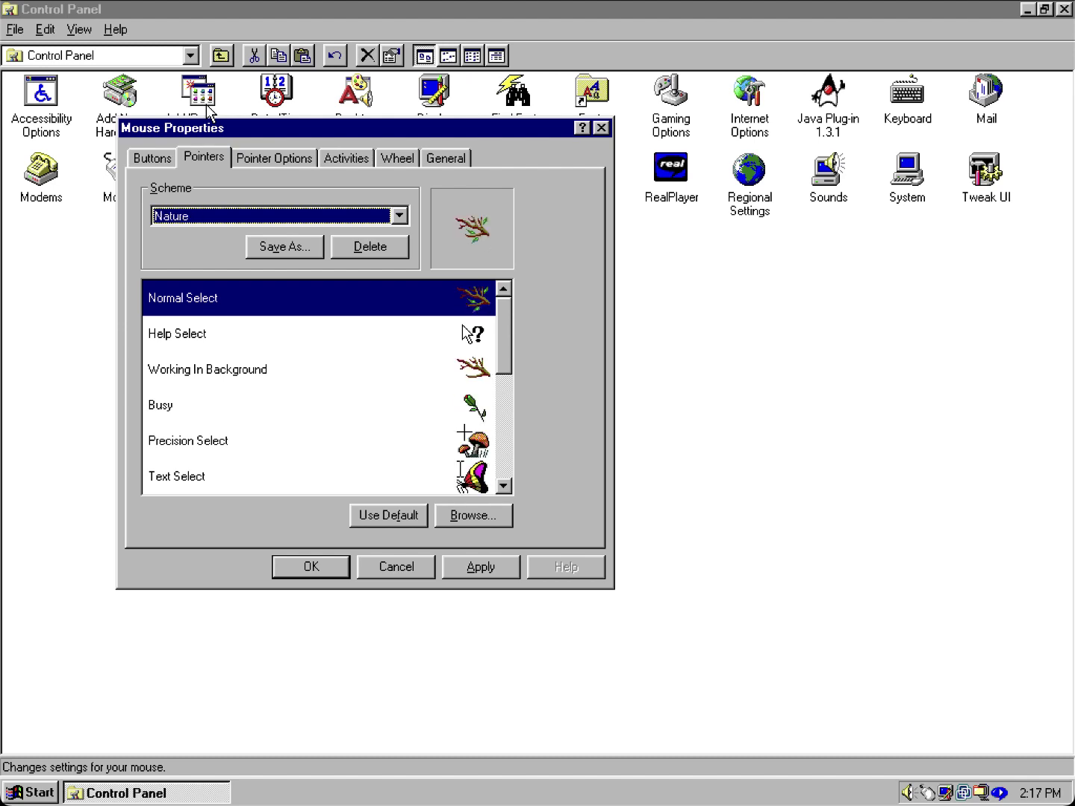
key(Down)
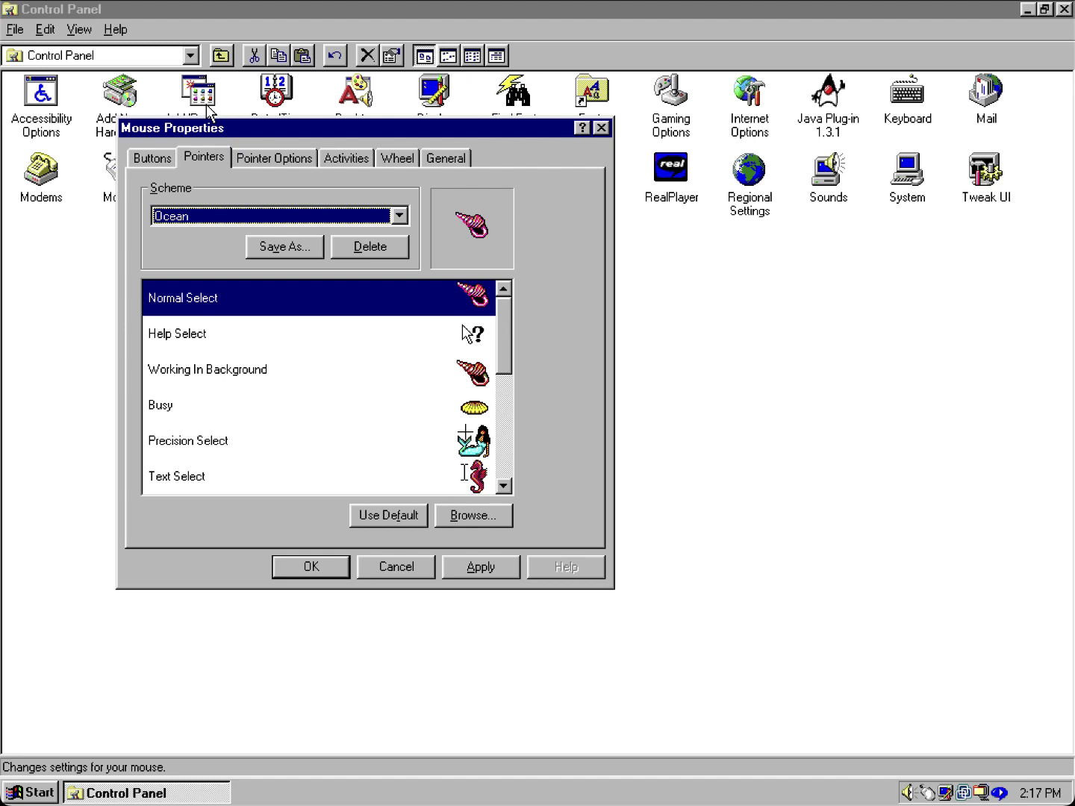
key(Down)
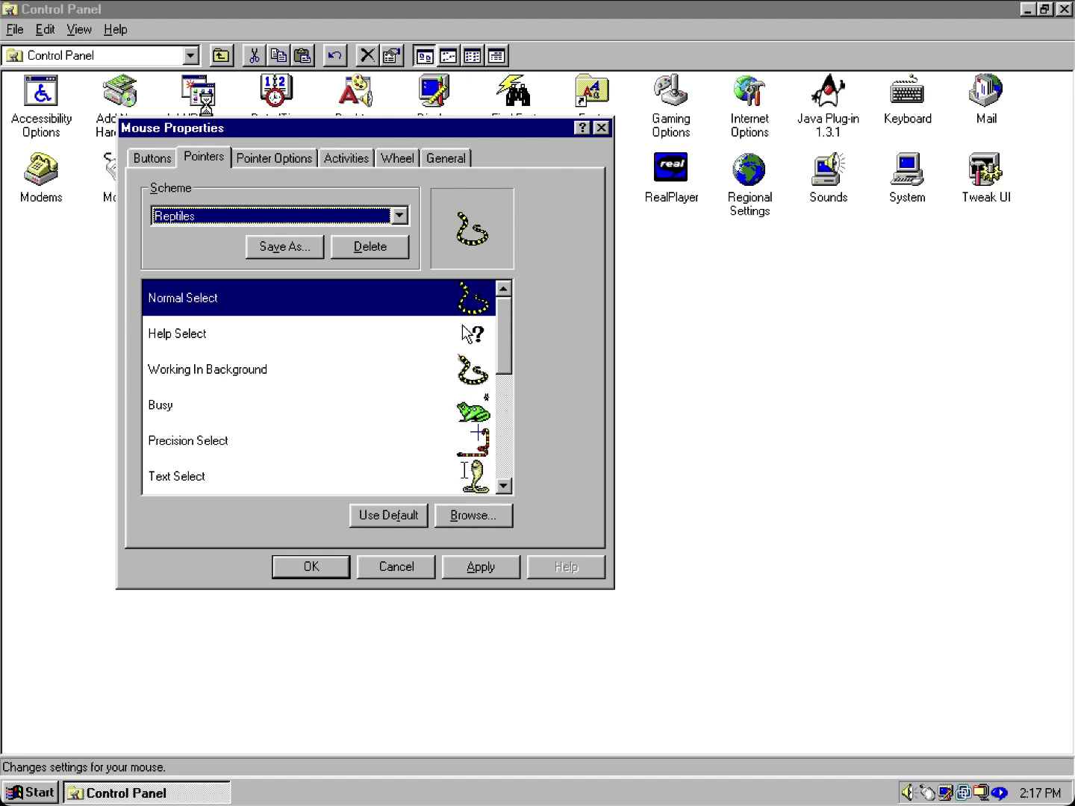
key(Down)
key(Down)
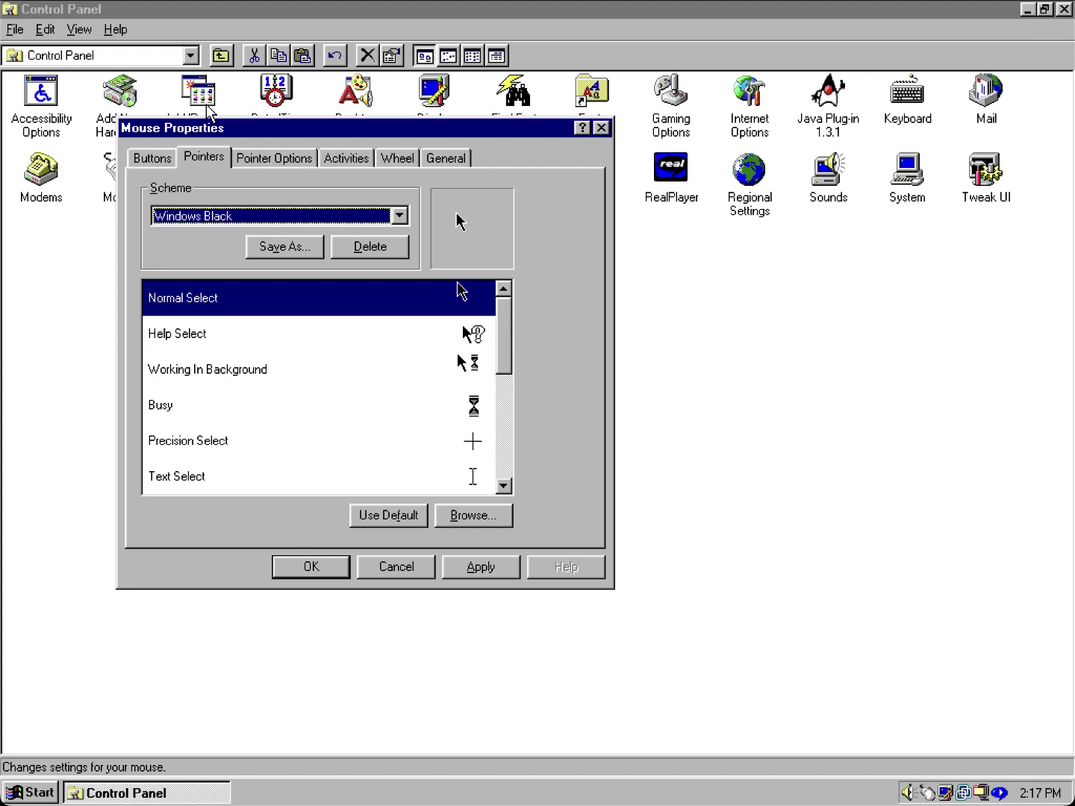
key(Down)
key(Down)
key(Down)
key(Down)
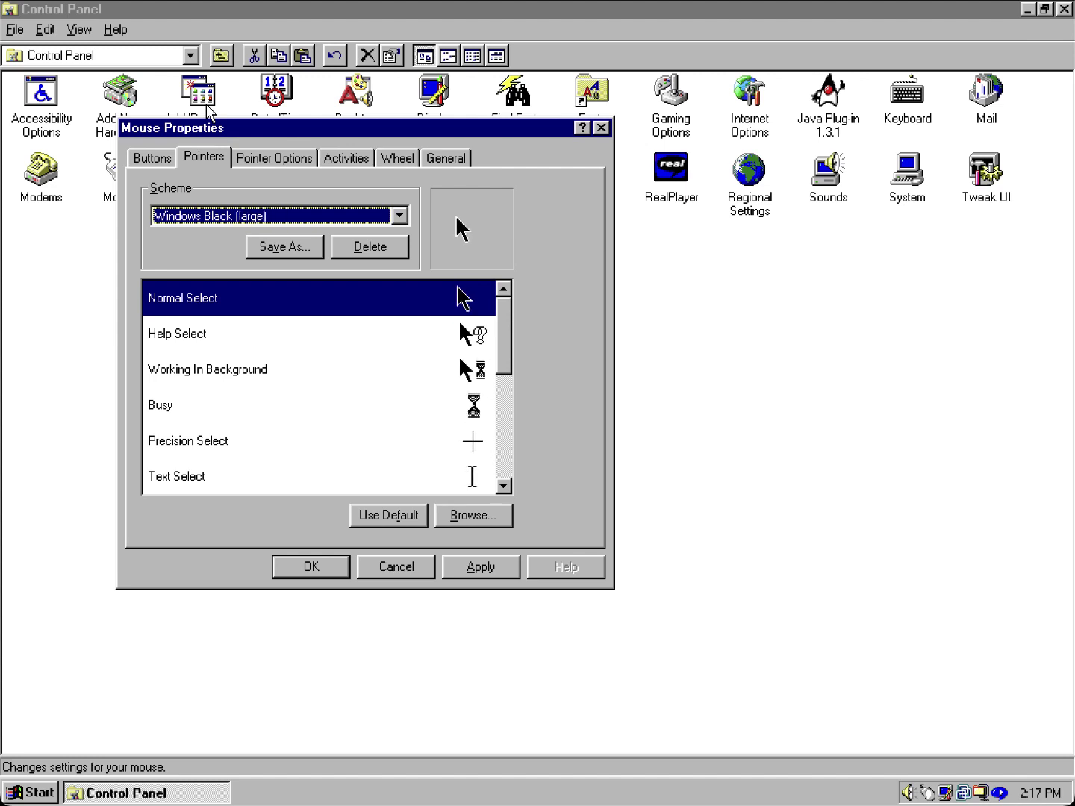
key(Down)
key(Down)
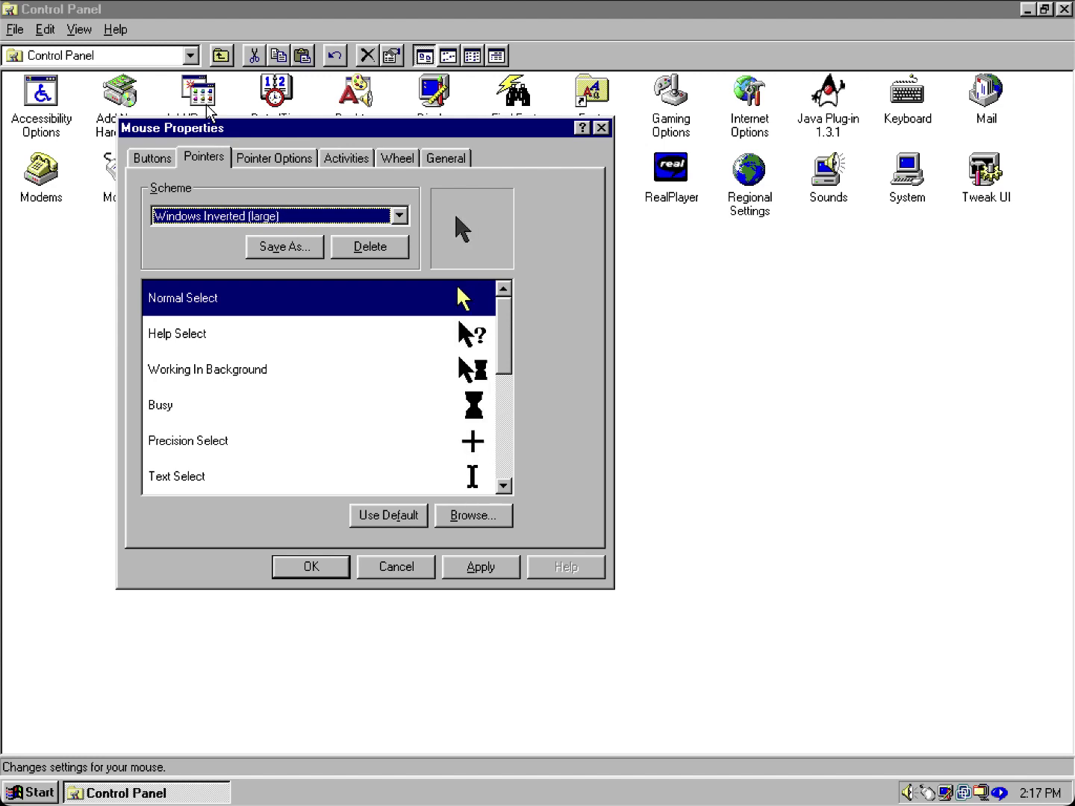
key(Down)
key(Down)
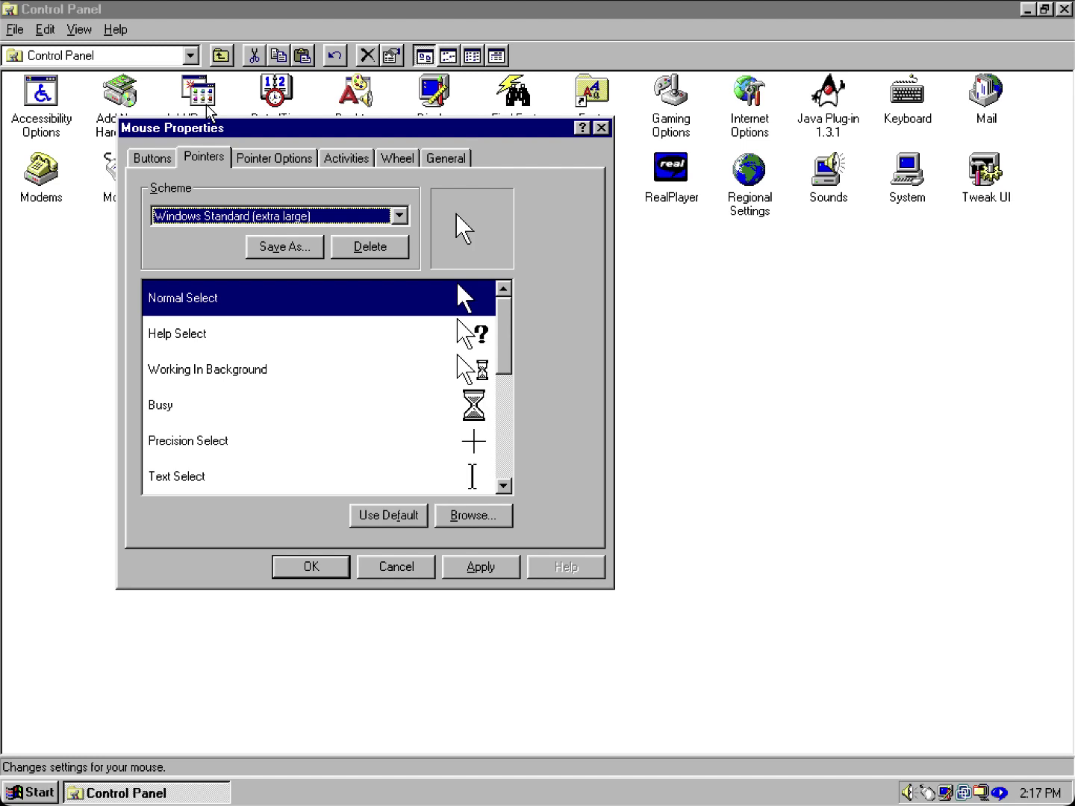
key(Up)
key(Up)
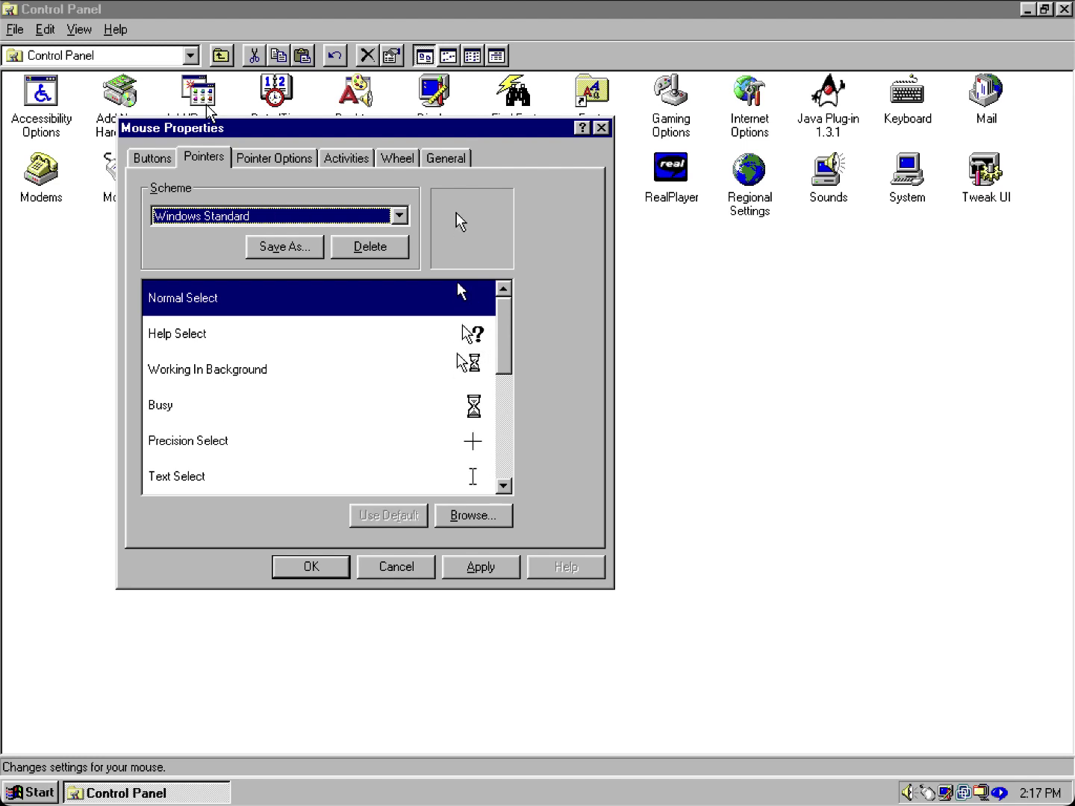
Cancel Mouse Properties, leaving the pointer scheme unchanged.
drag(413, 577, 434, 435)
click(507, 407)
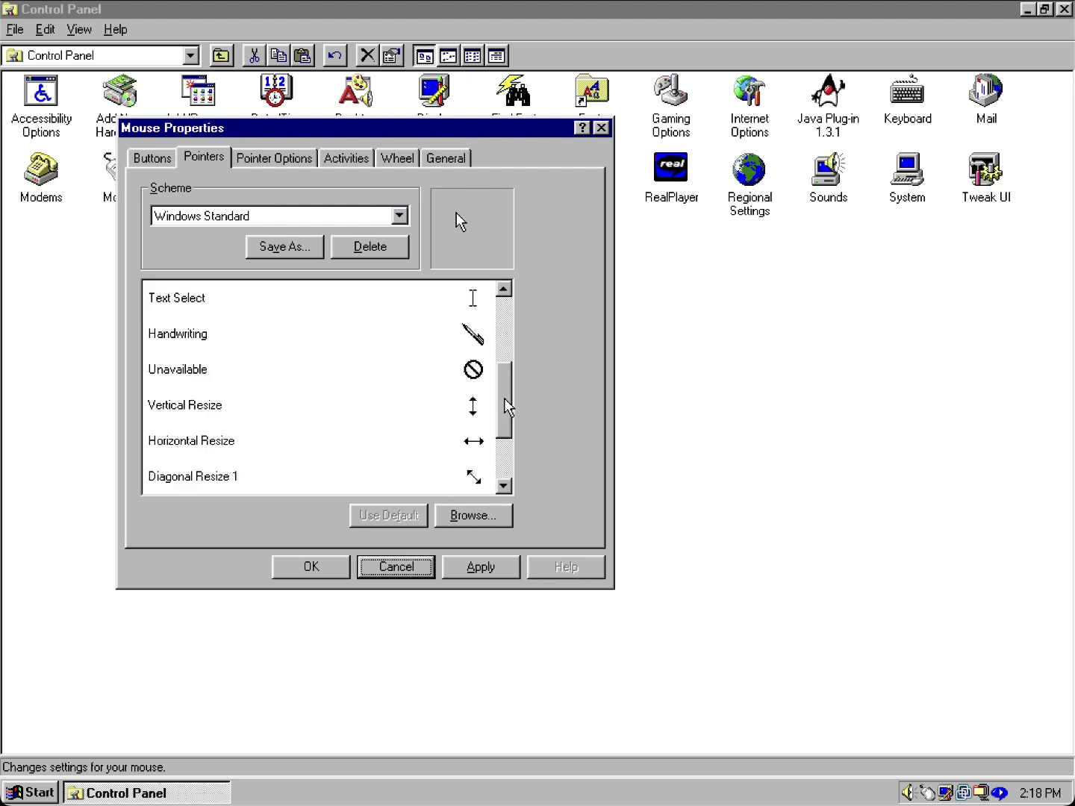
drag(505, 407, 506, 292)
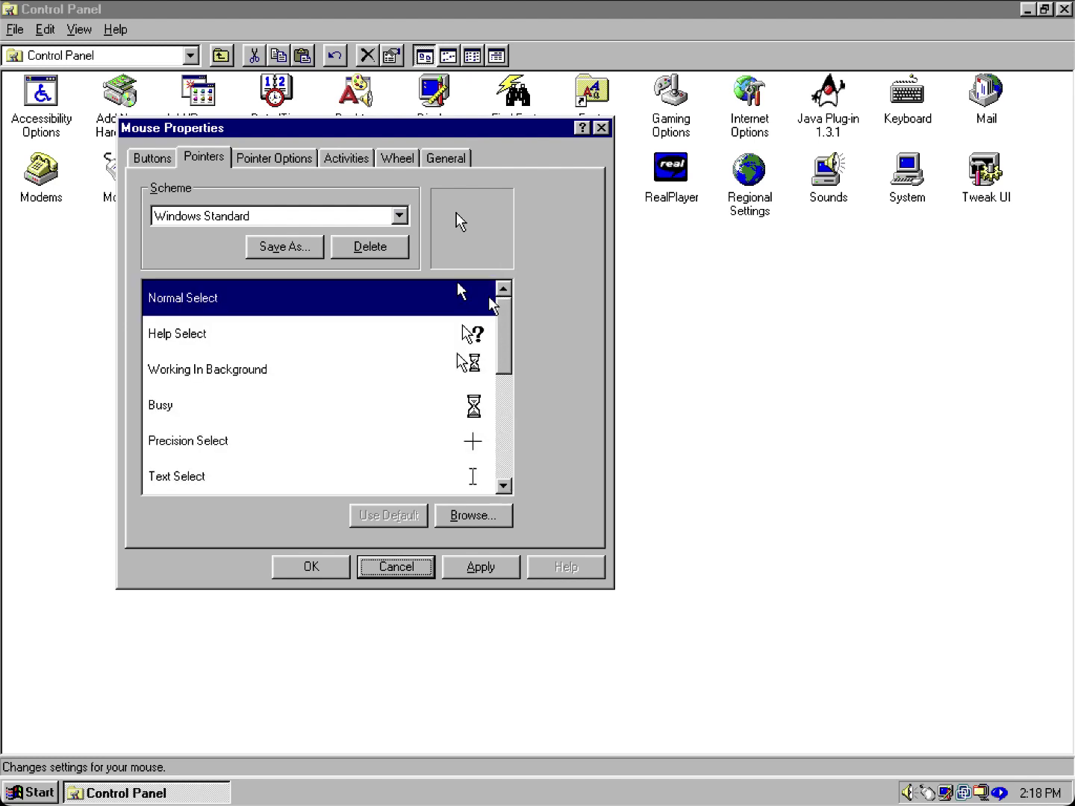
click(396, 572)
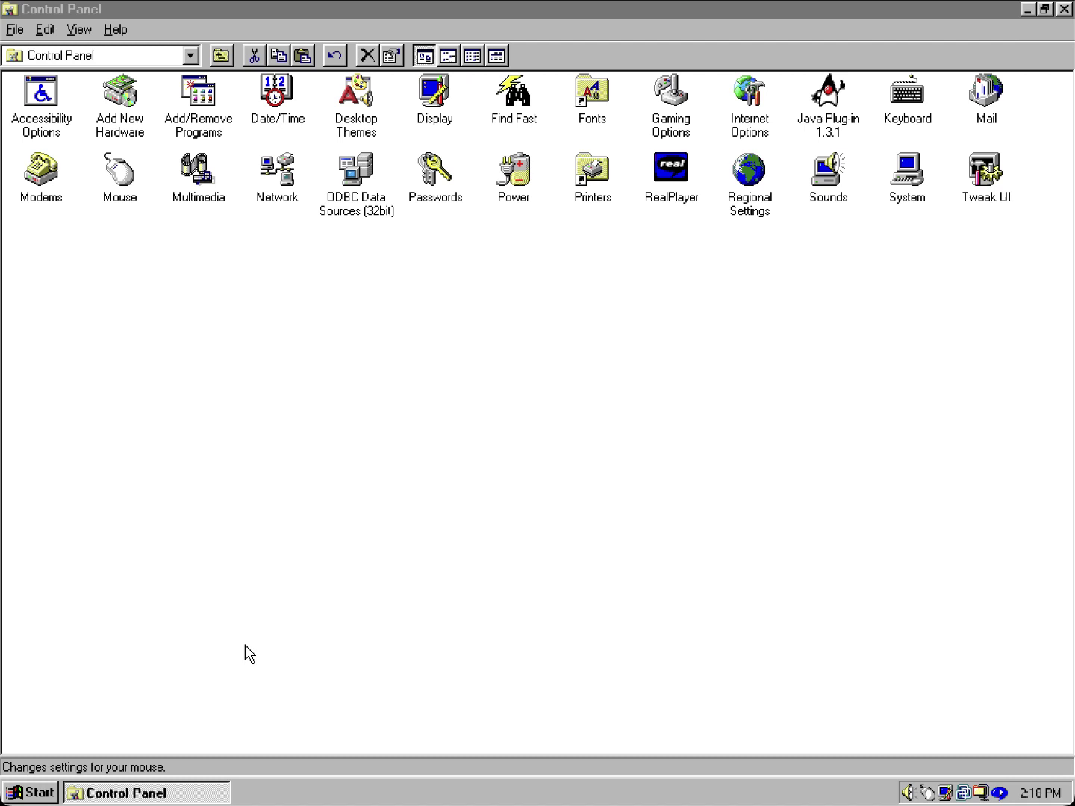
Close Control Panel from its taskbar button, then browse Start > Programs folders and dismiss the menus.
right_click(189, 792)
click(230, 793)
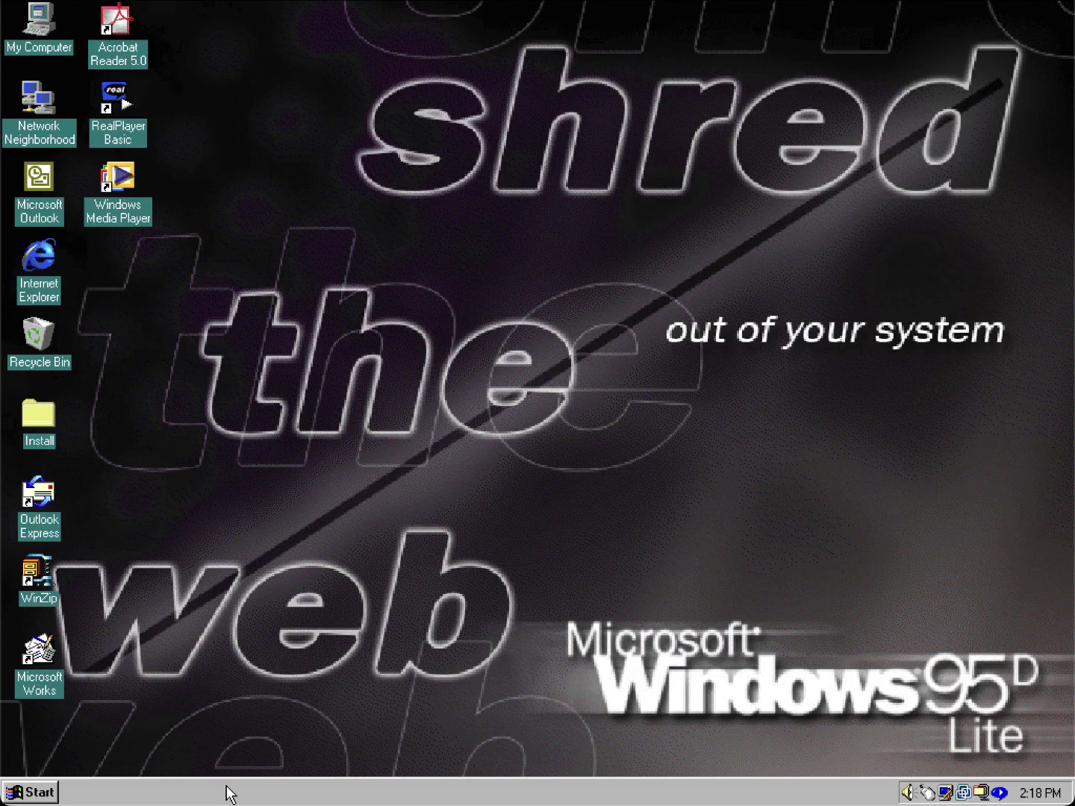
click(42, 793)
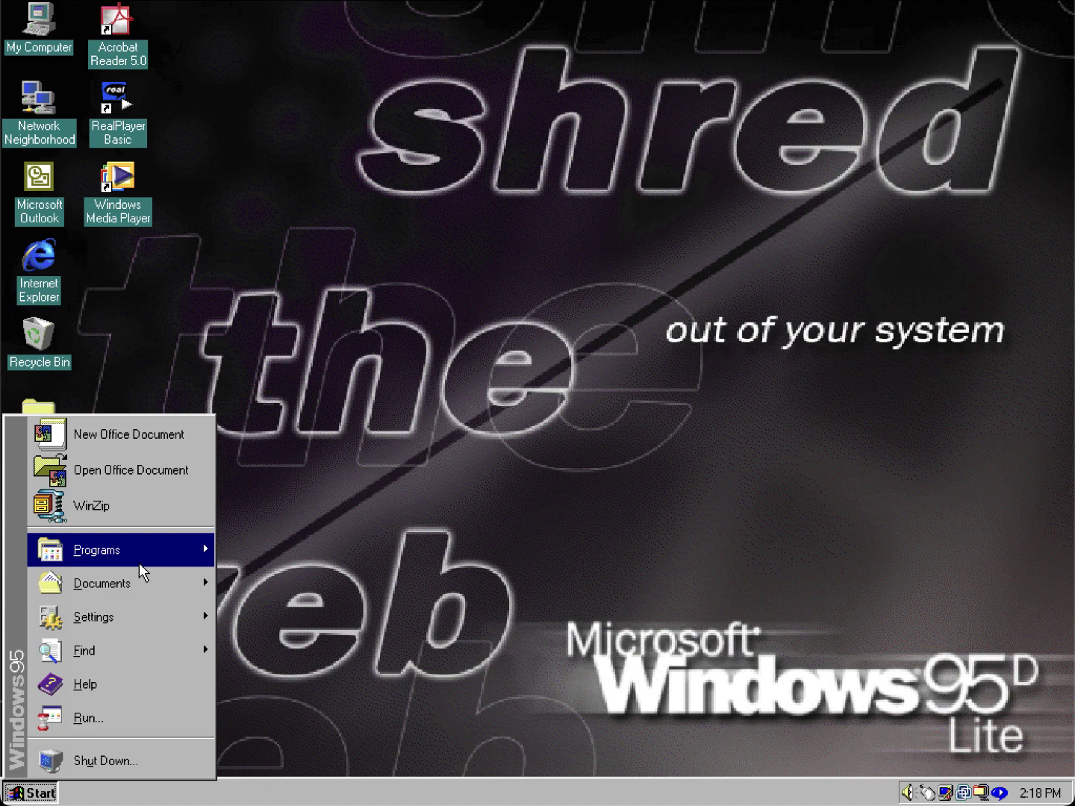
mouse_move(138, 563)
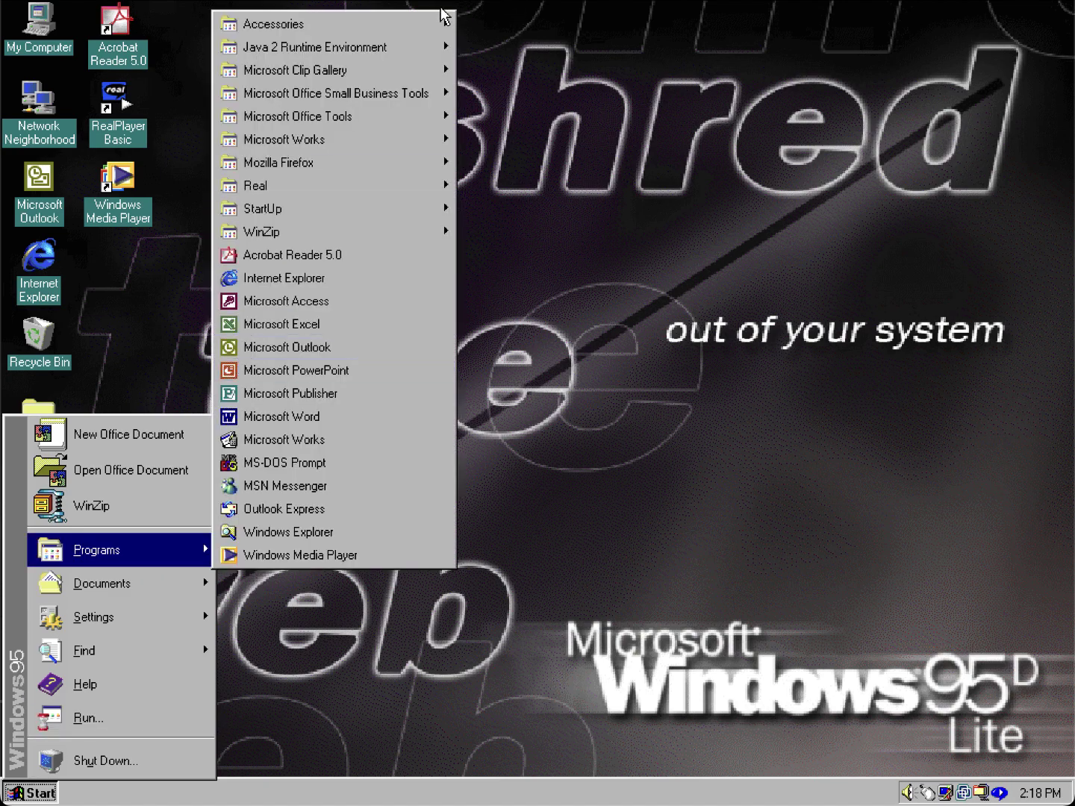
mouse_move(399, 30)
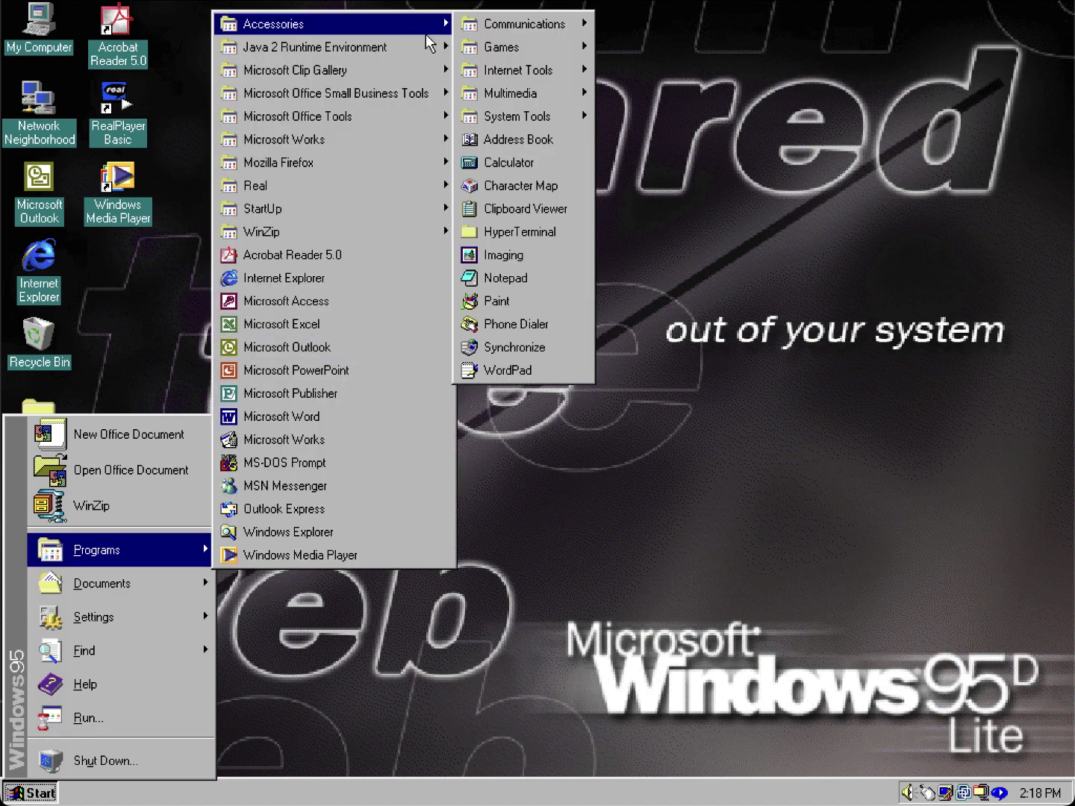
mouse_move(515, 63)
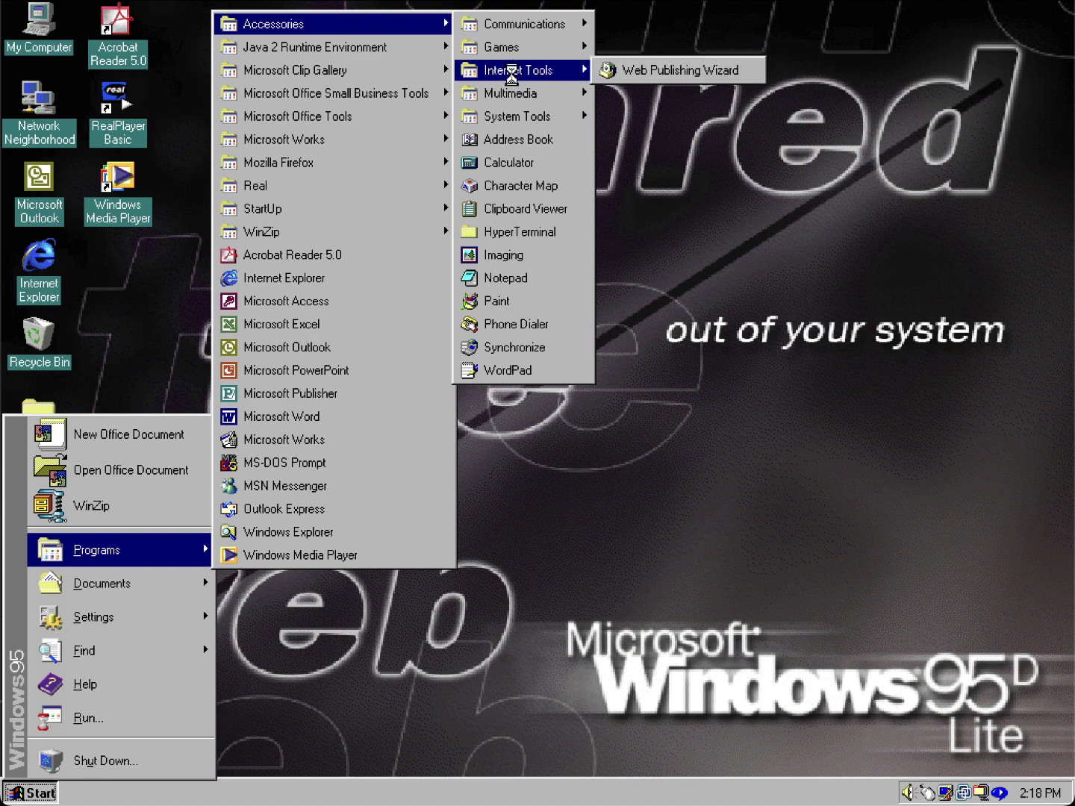
mouse_move(512, 92)
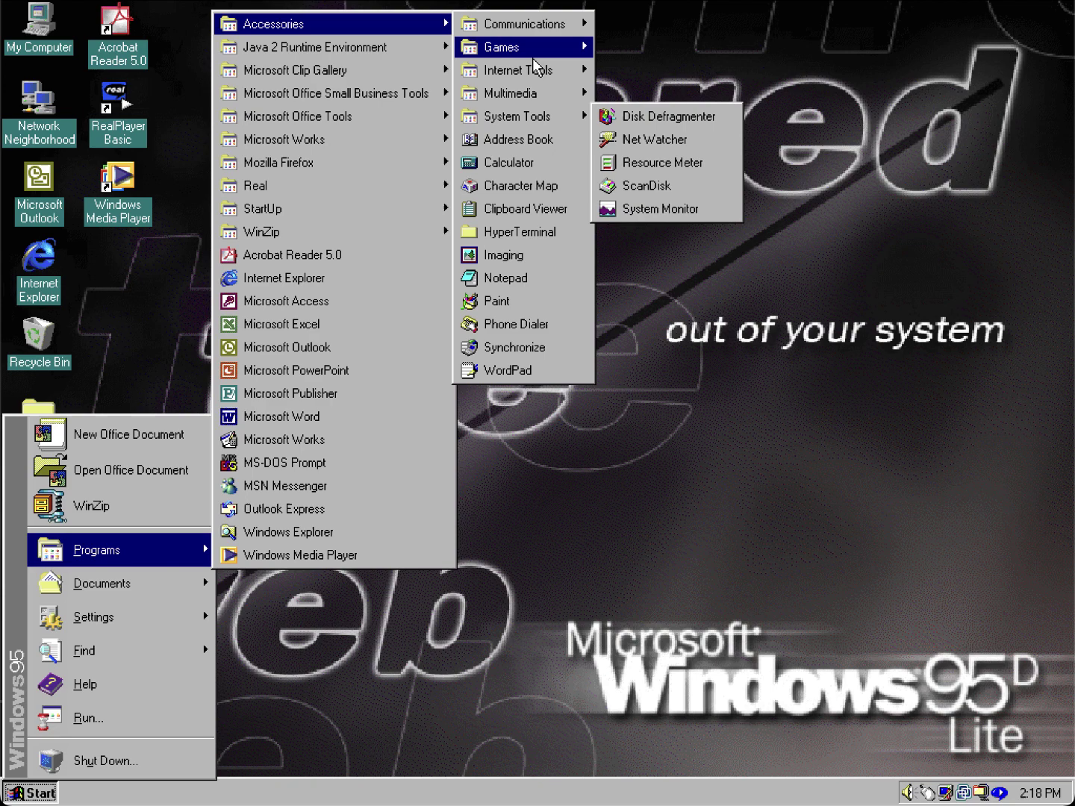
mouse_move(568, 27)
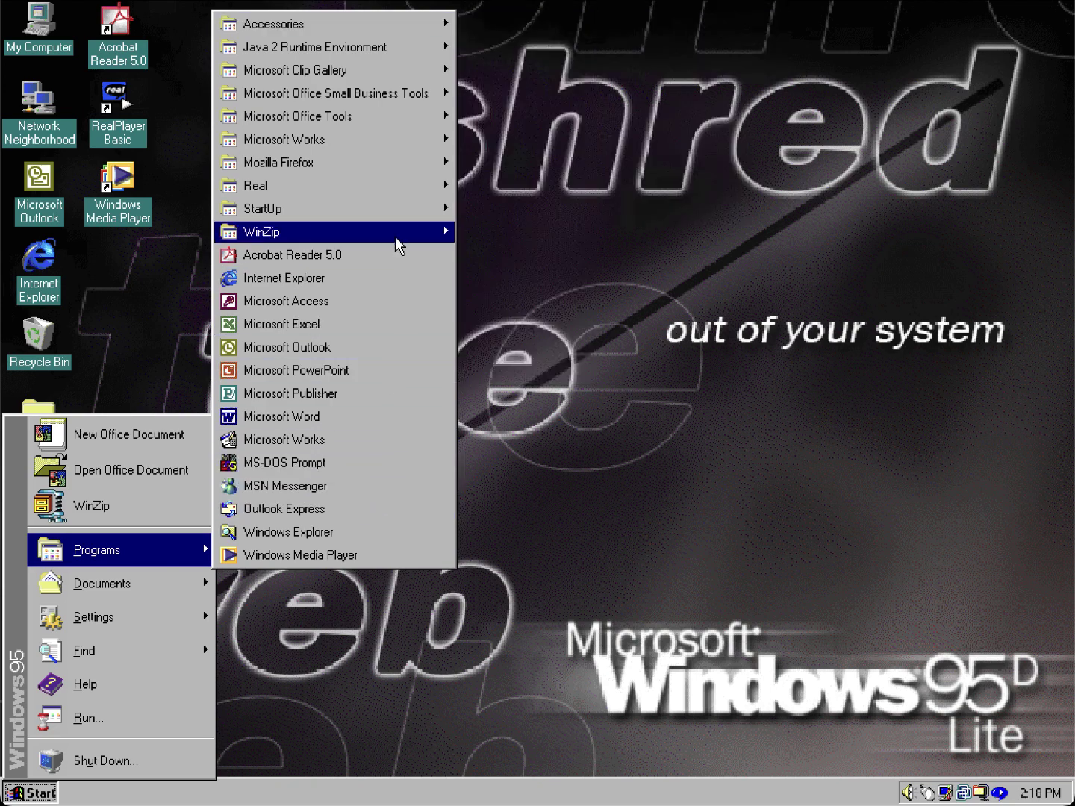
click(756, 85)
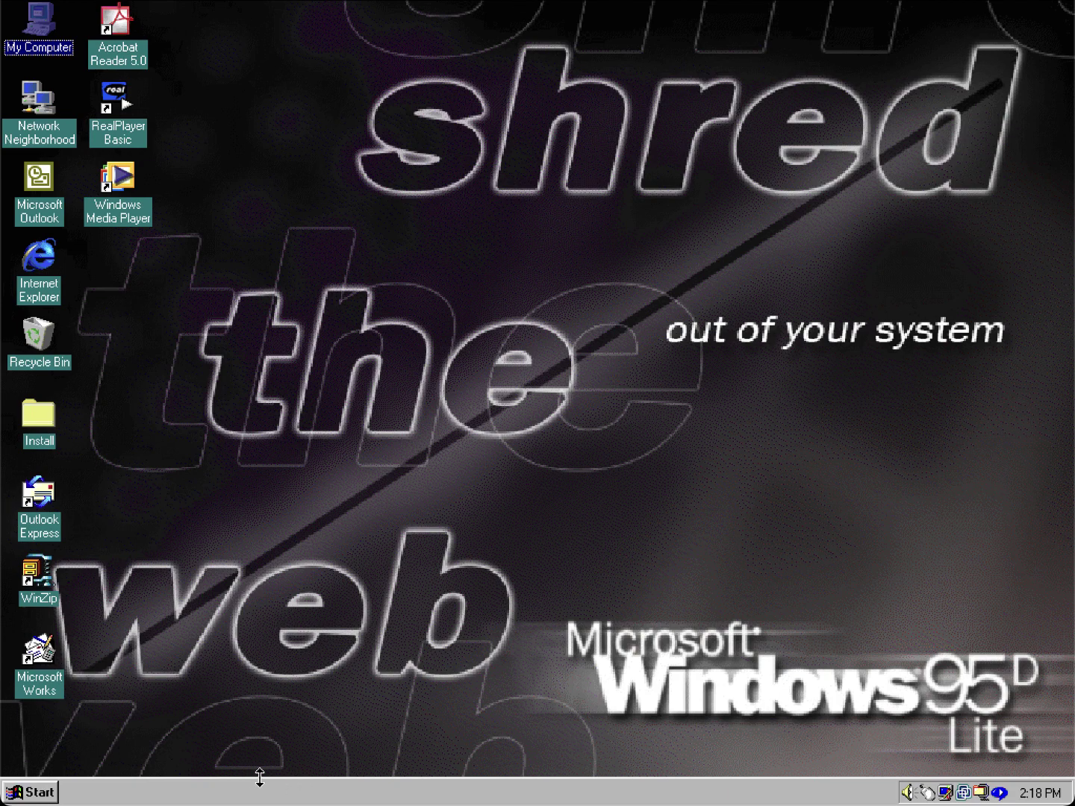
Choose Shut Down... from the Start menu to bring up the Shut Down Windows dialog.
click(32, 794)
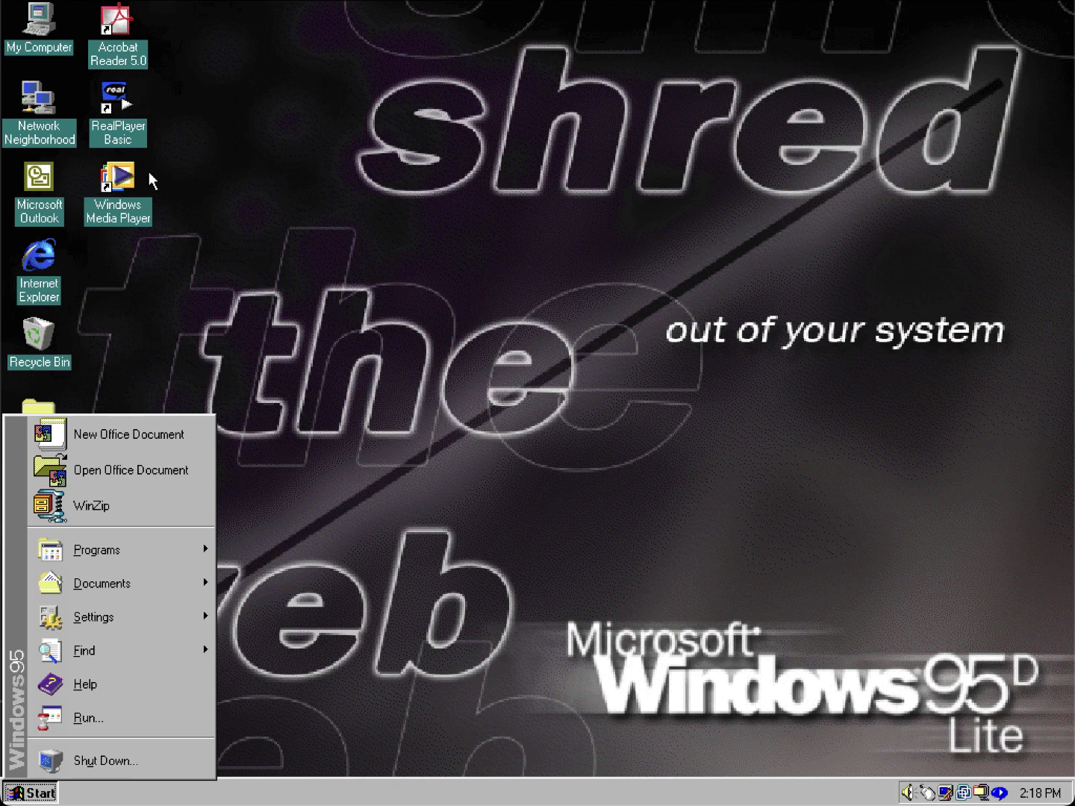
click(148, 773)
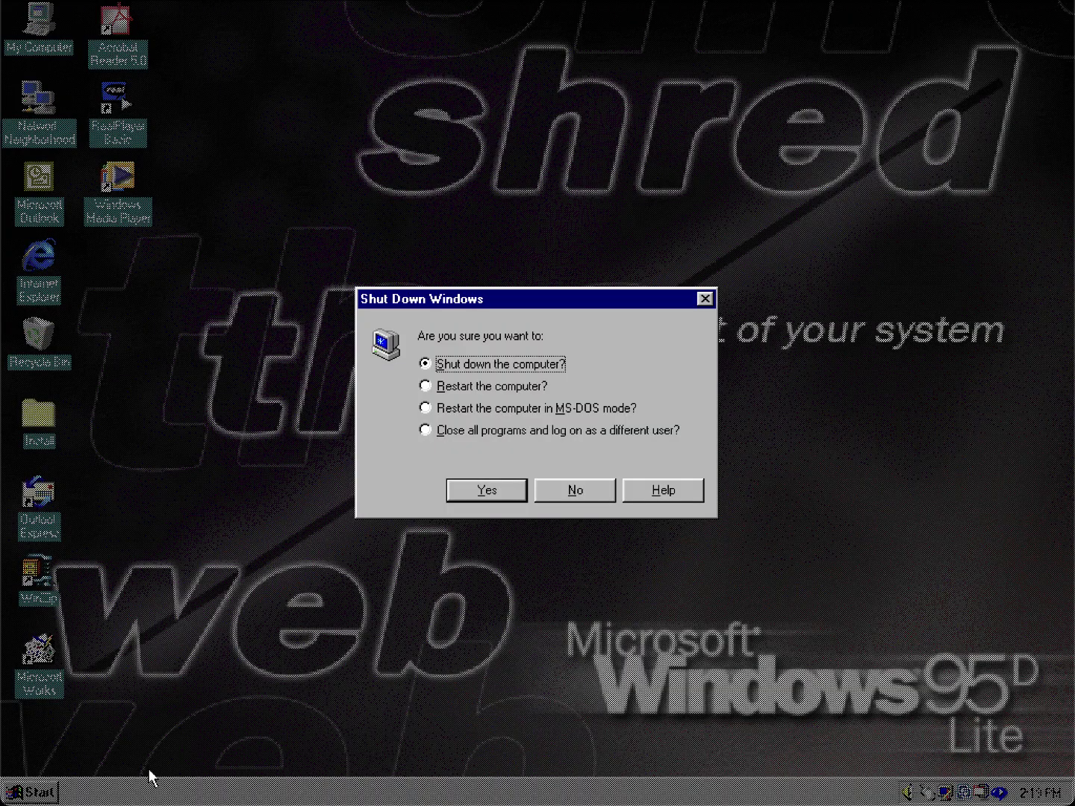